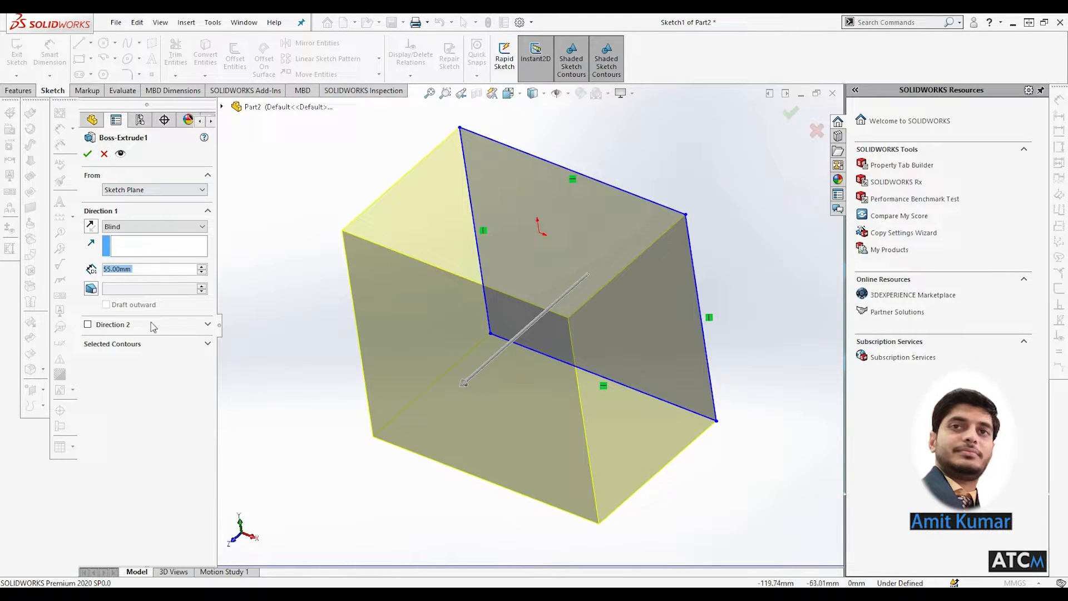
- Enable Direction 2 for the extrude so the block grows on both sides of the sketch plane
click(208, 344)
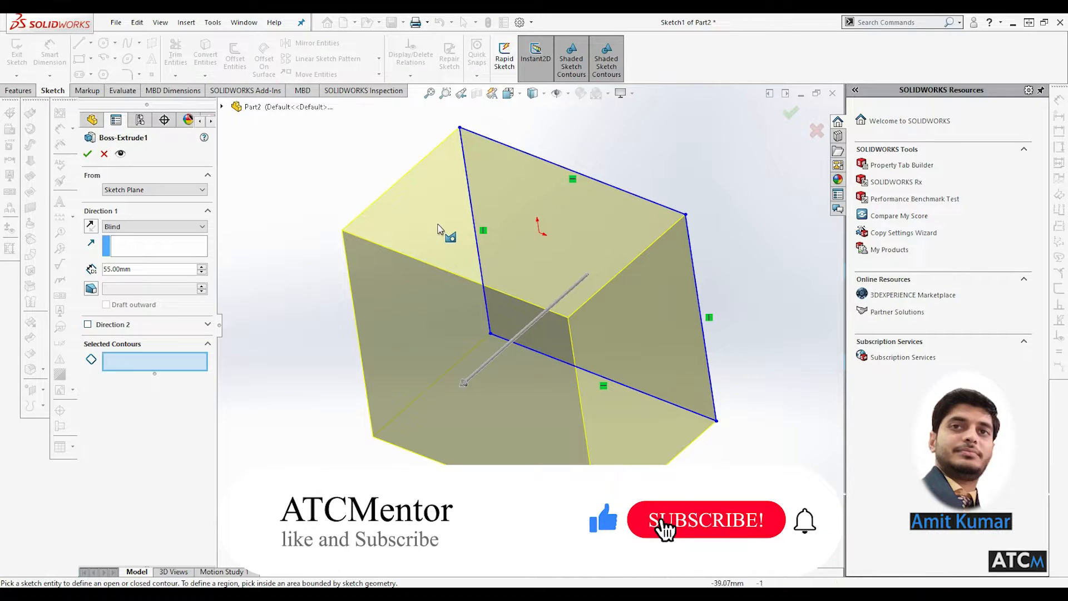
middle_drag(443, 229, 398, 322)
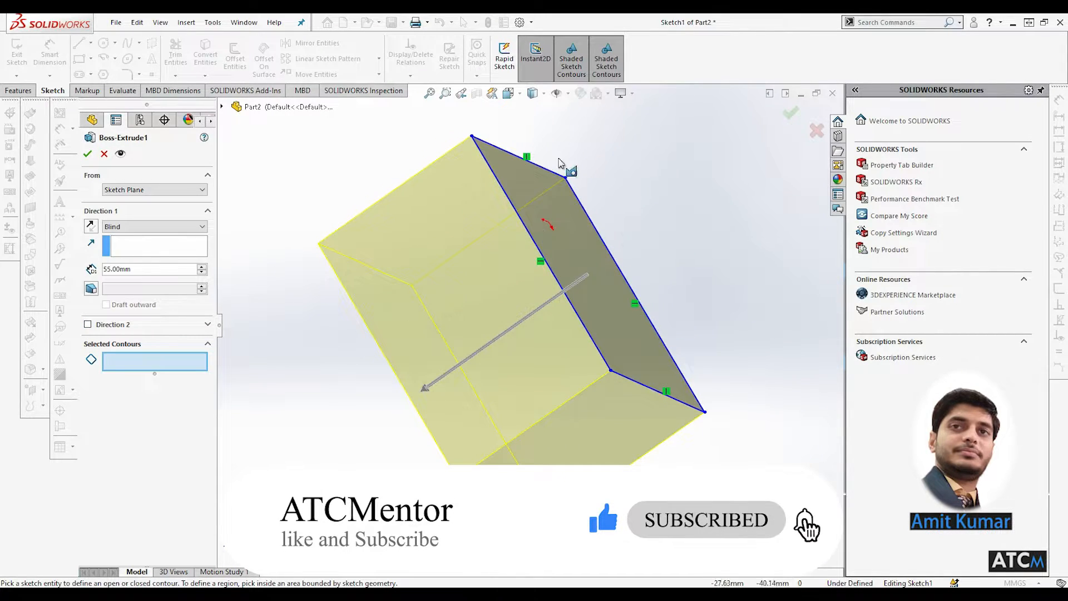
click(88, 325)
key(f)
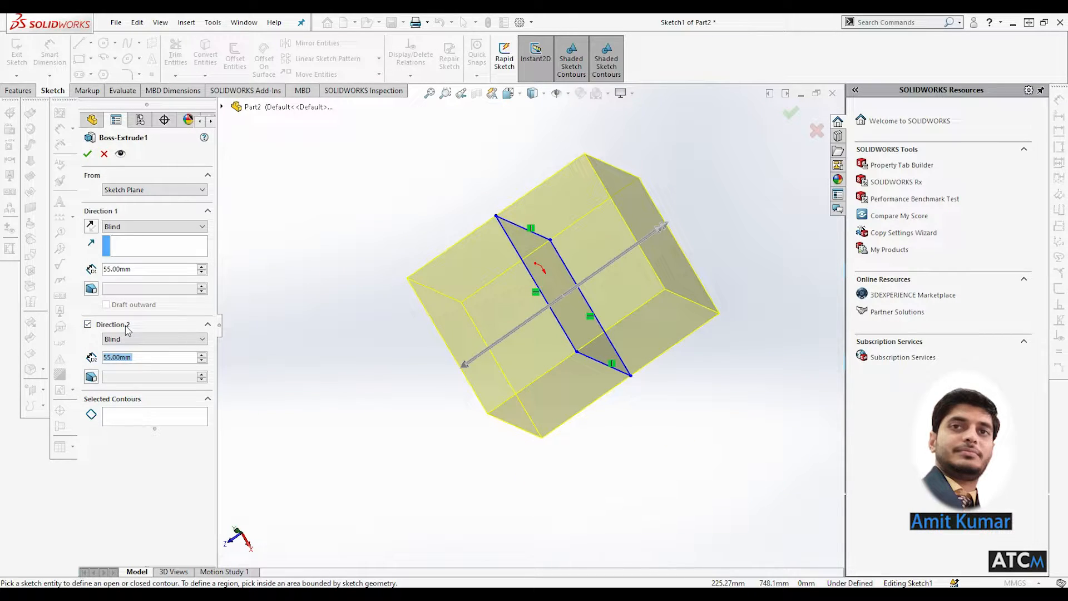
middle_drag(662, 259, 659, 222)
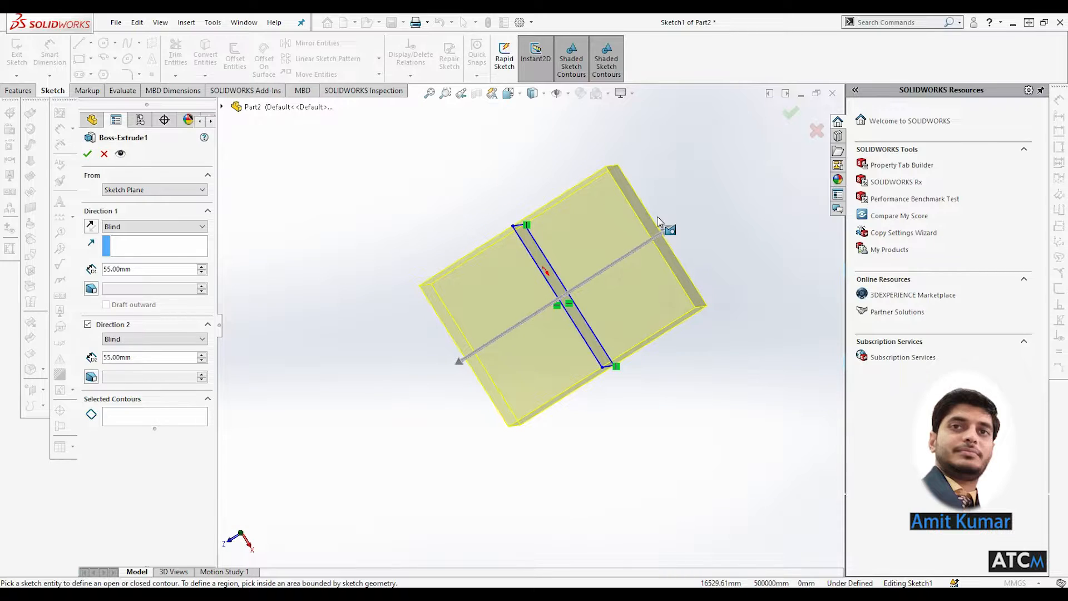
middle_drag(598, 275, 604, 290)
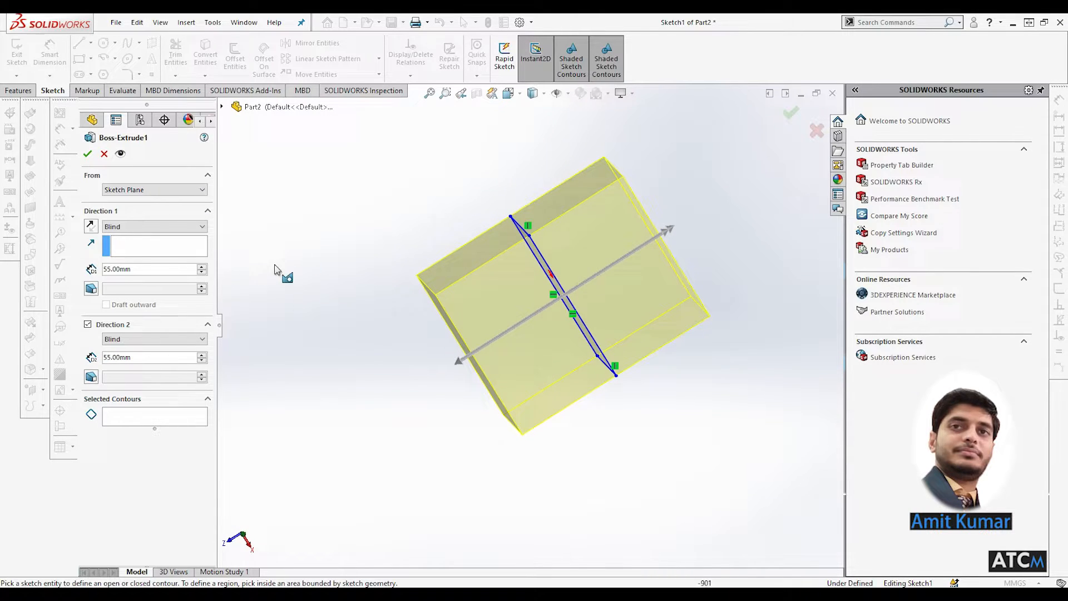
- Try the Mid Plane end condition for Direction 1 and stretch the extrude depth to about 194 mm
click(132, 228)
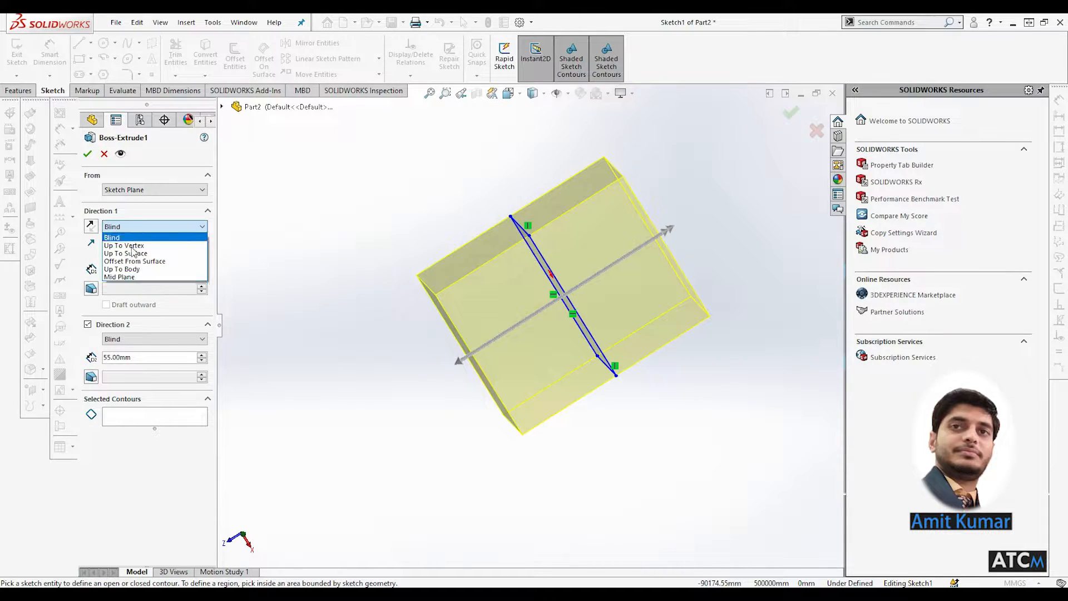
click(128, 277)
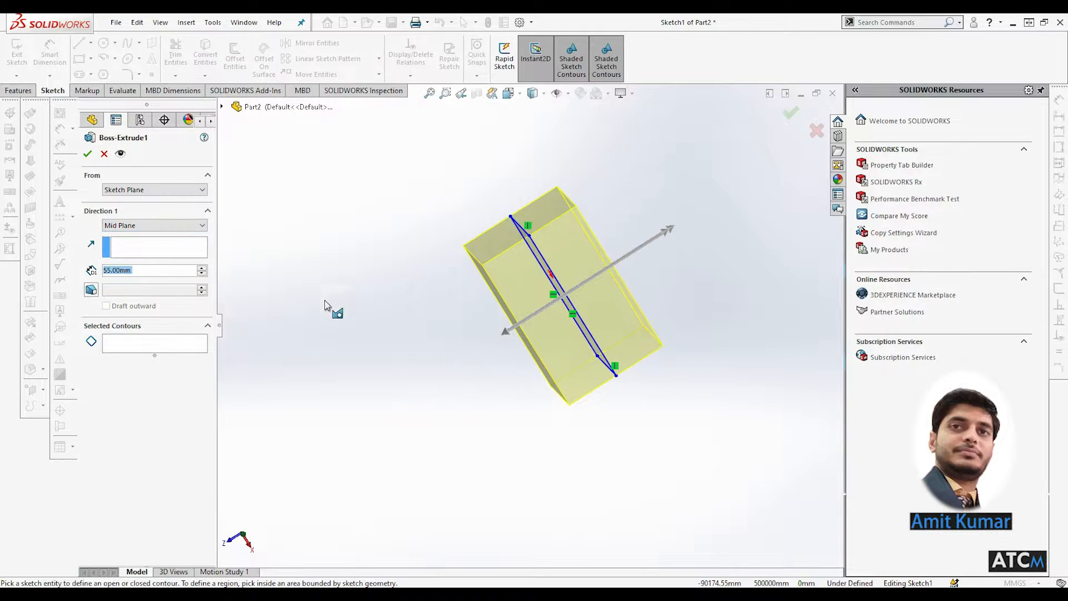
drag(669, 229, 707, 209)
drag(505, 331, 387, 406)
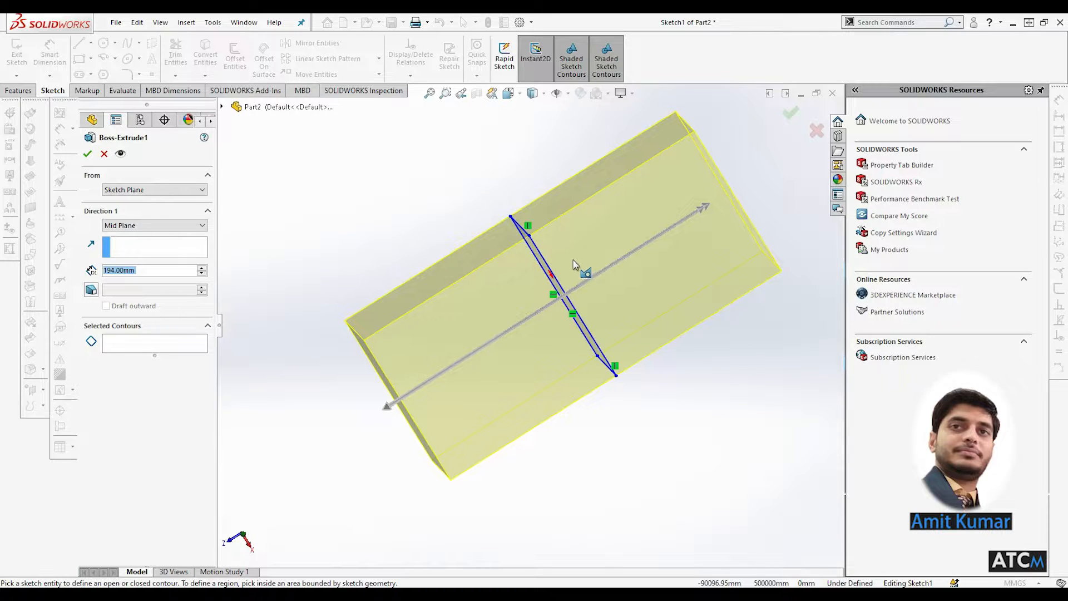
- Set Direction 1 to Blind with a 10 mm depth and the Direction 2 depth to 20 mm
click(128, 228)
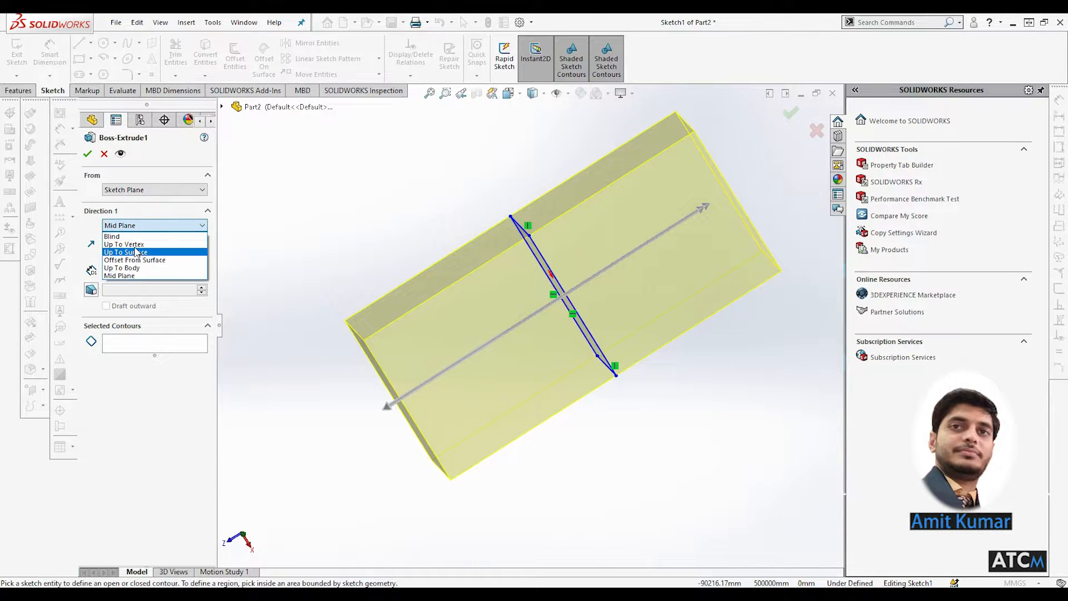
click(120, 234)
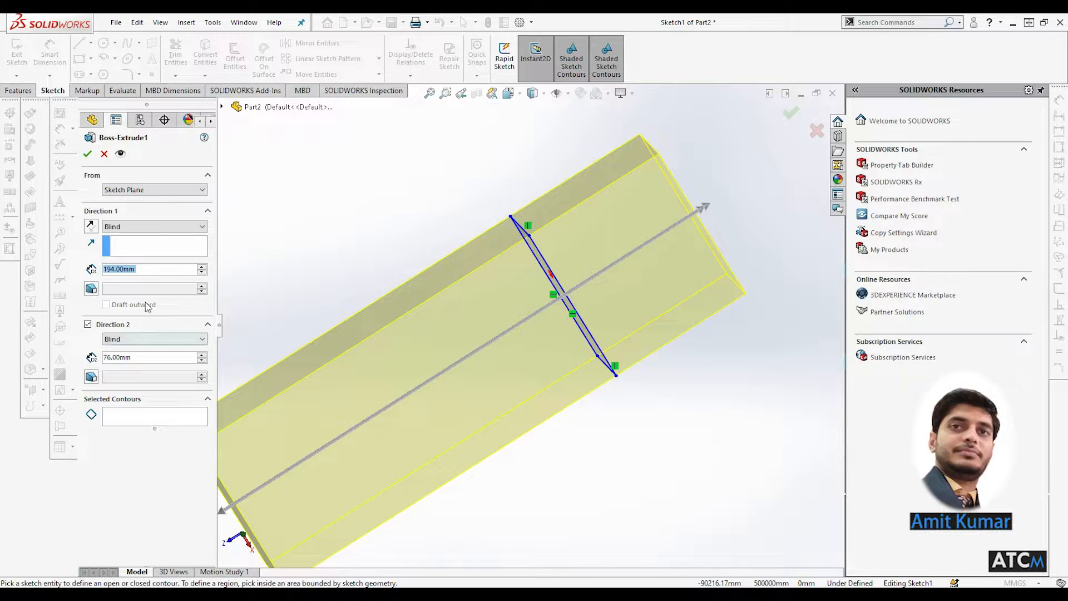
click(142, 358)
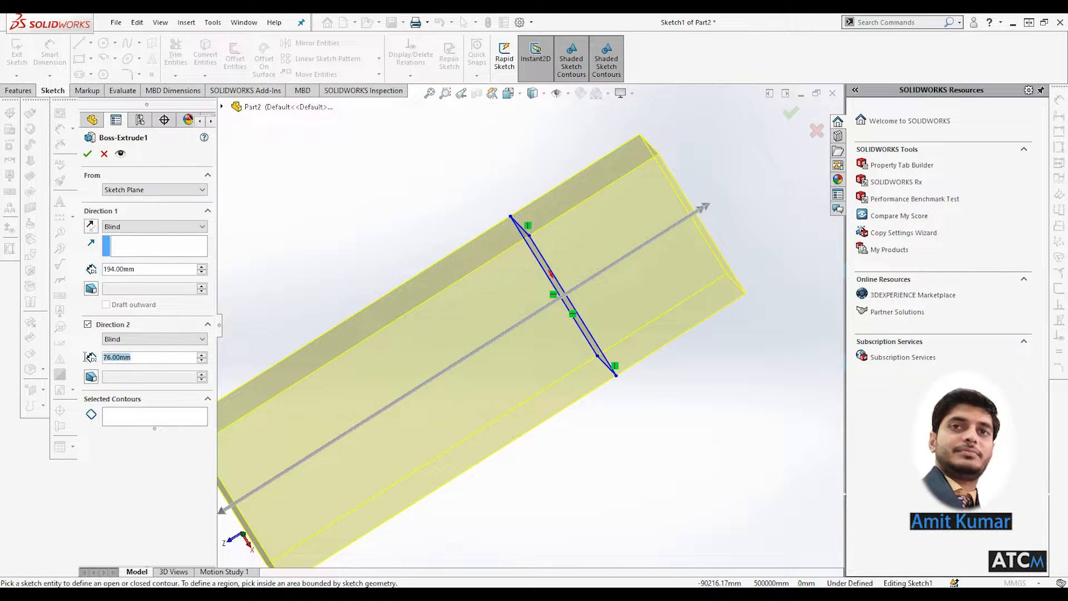
text(20)
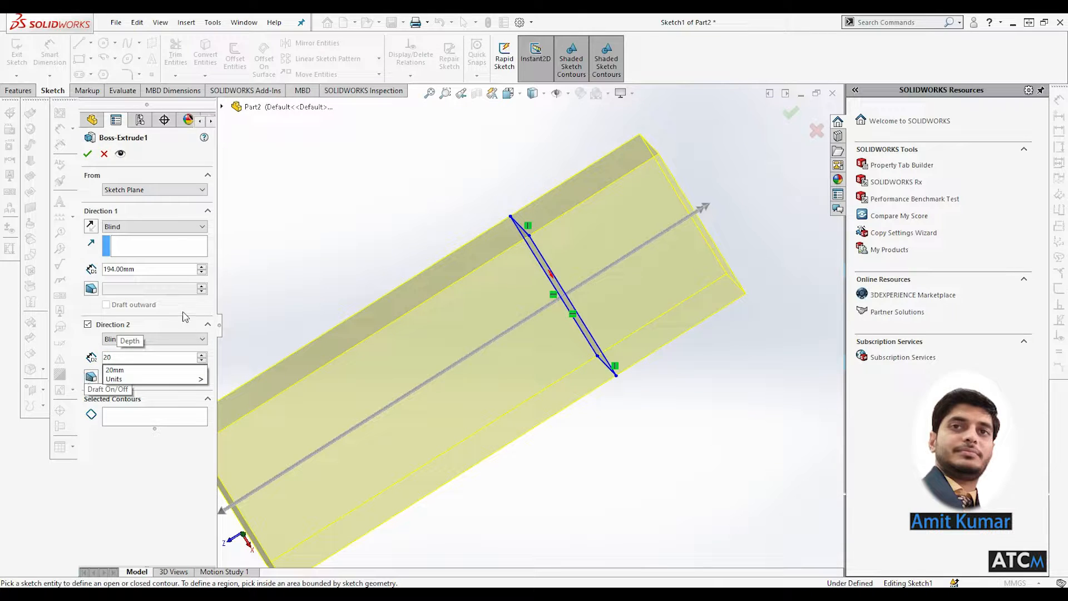
key(Return)
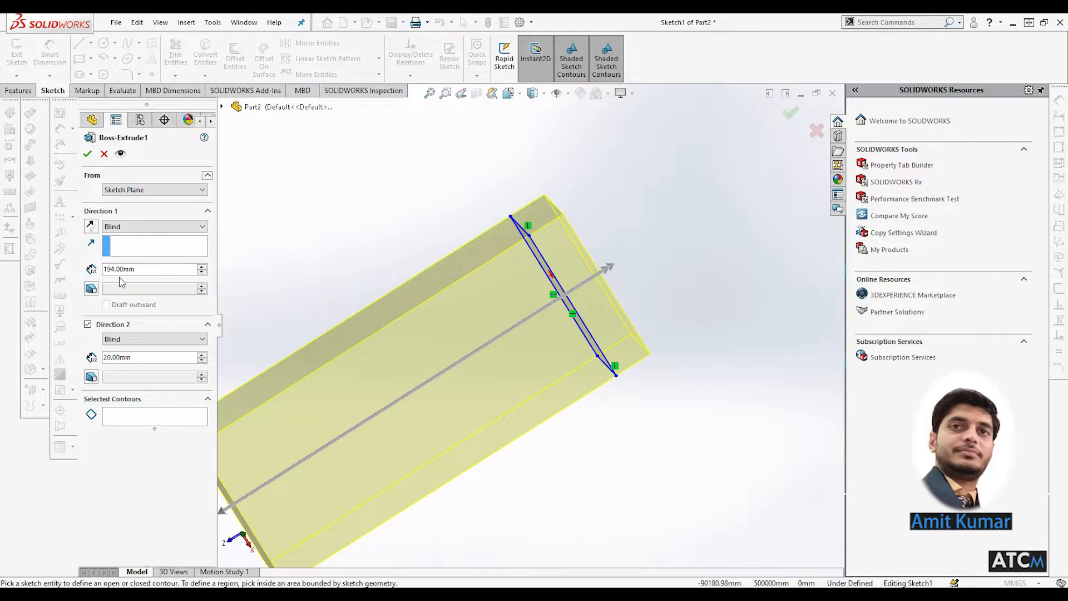
drag(137, 267, 72, 269)
text(10)
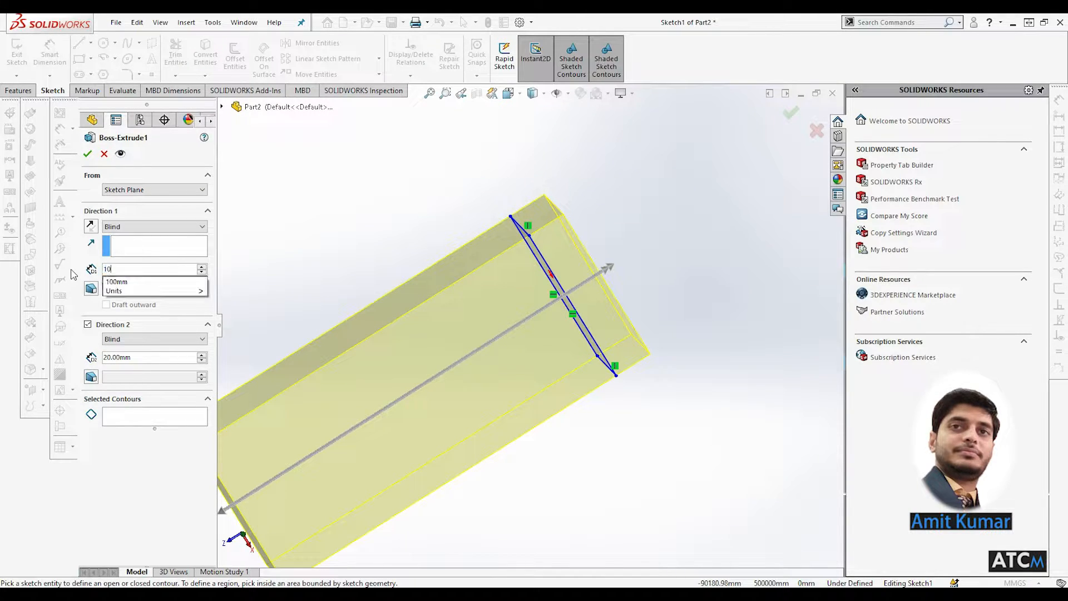
key(Return)
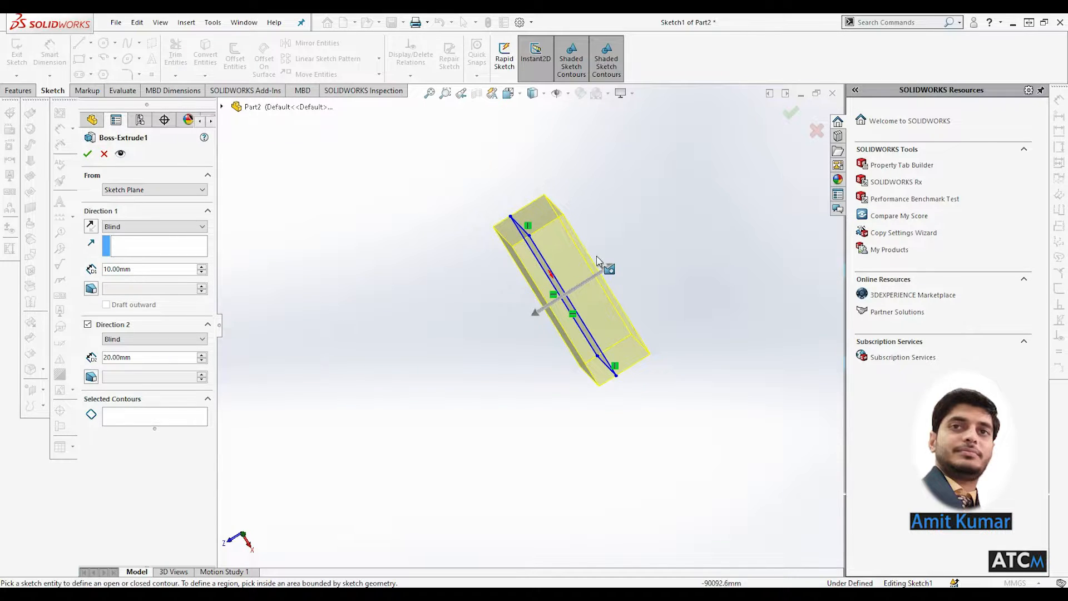
- Examine the two-sided extrude preview and compare the end conditions offered for Direction 1 and Direction 2
middle_drag(597, 256, 582, 396)
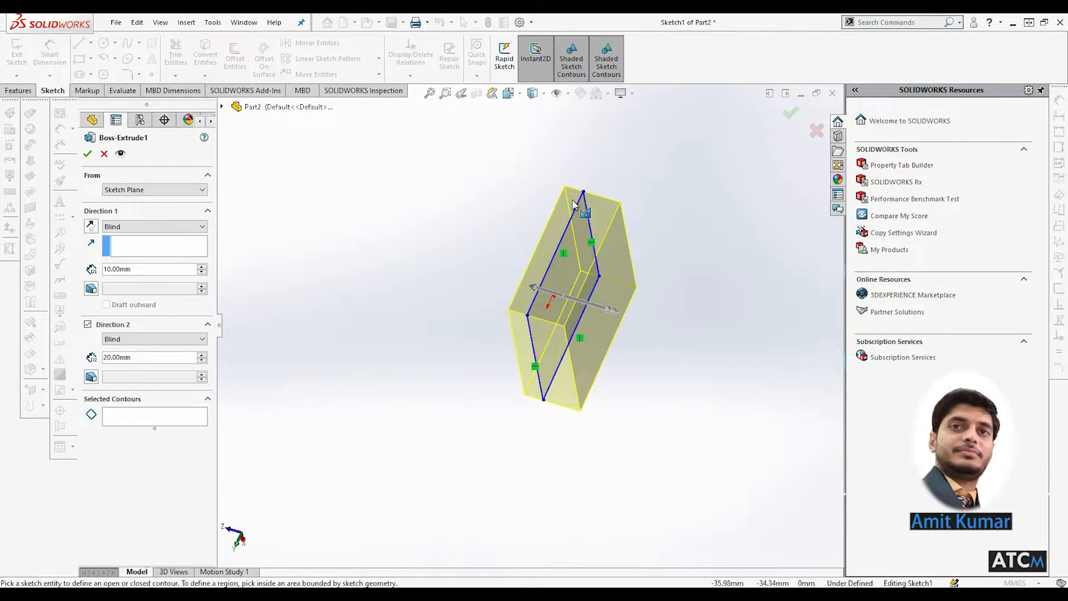
scroll(578, 207, down, 4)
middle_drag(579, 209, 573, 347)
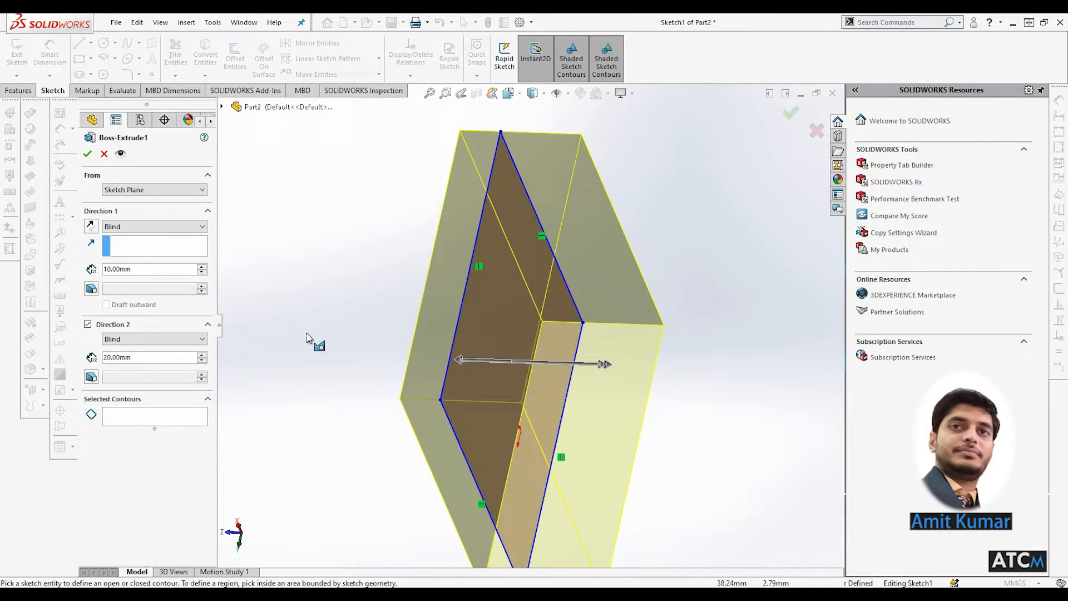
click(166, 340)
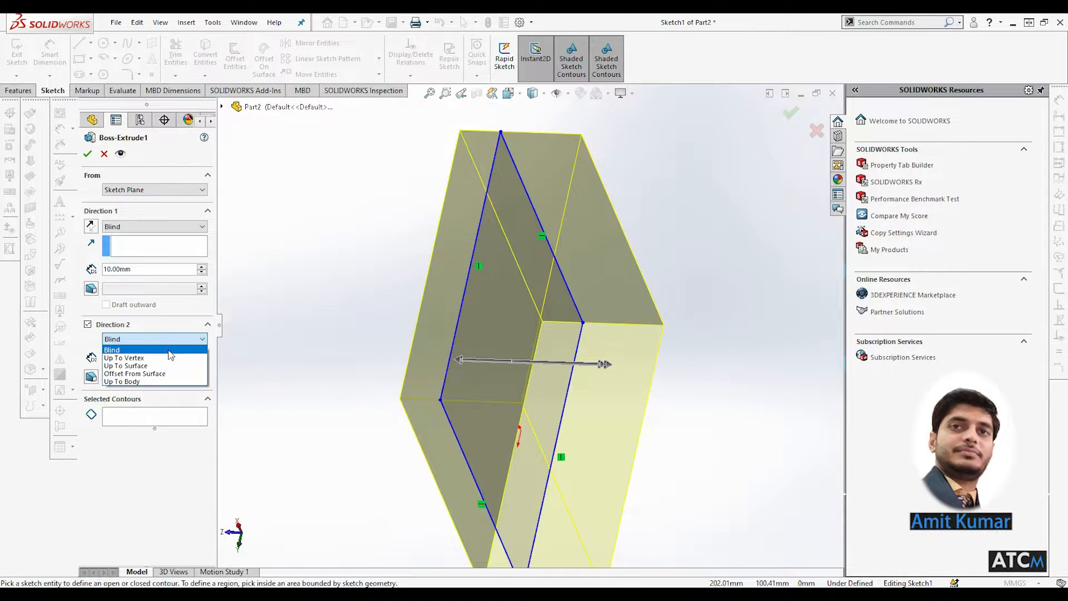
click(137, 229)
click(144, 228)
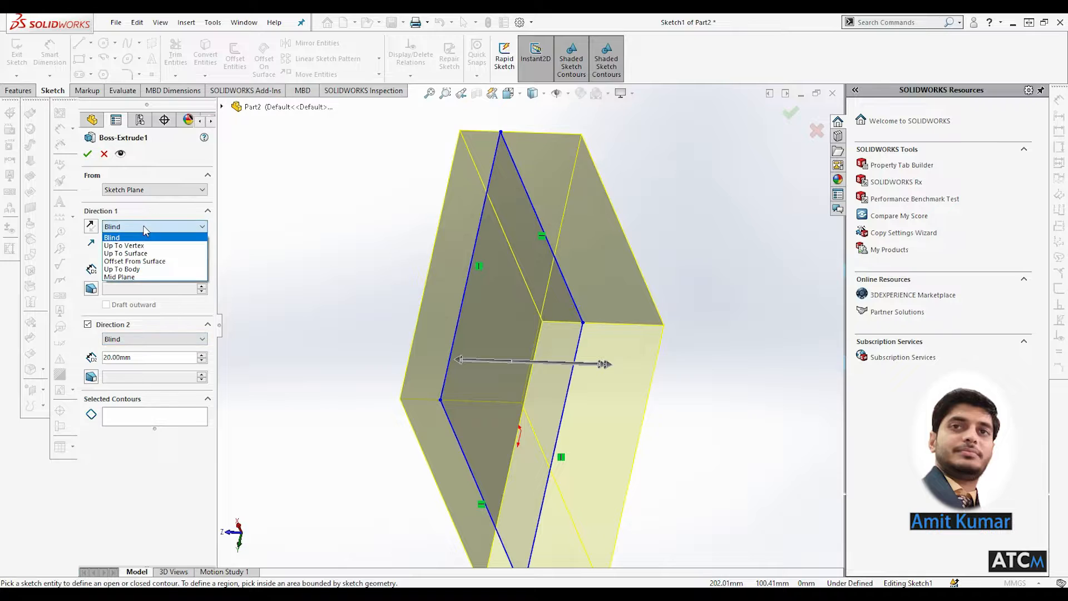
click(160, 341)
click(160, 343)
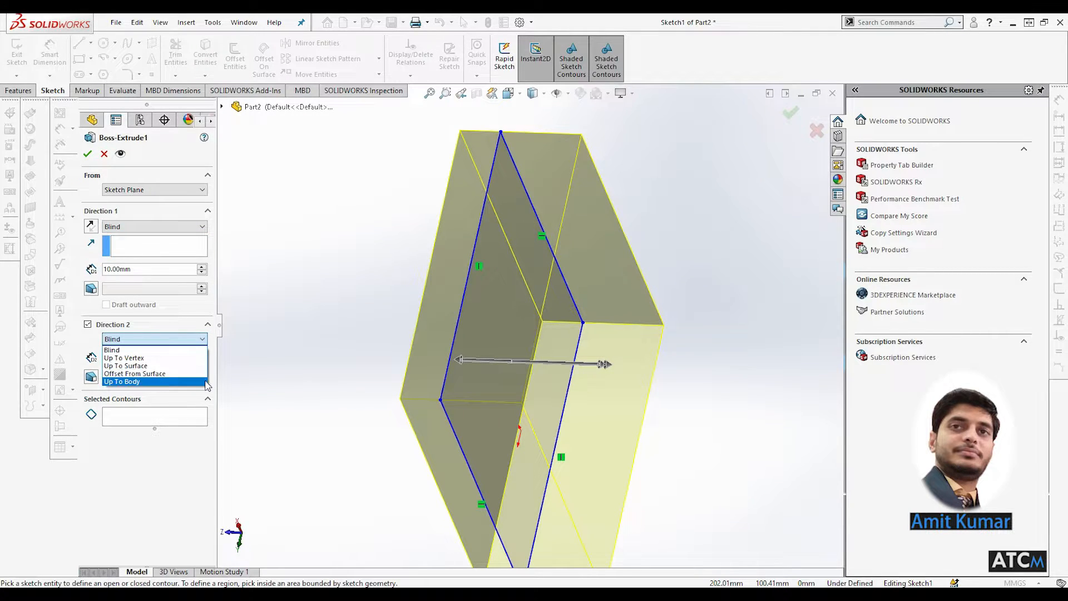
click(250, 383)
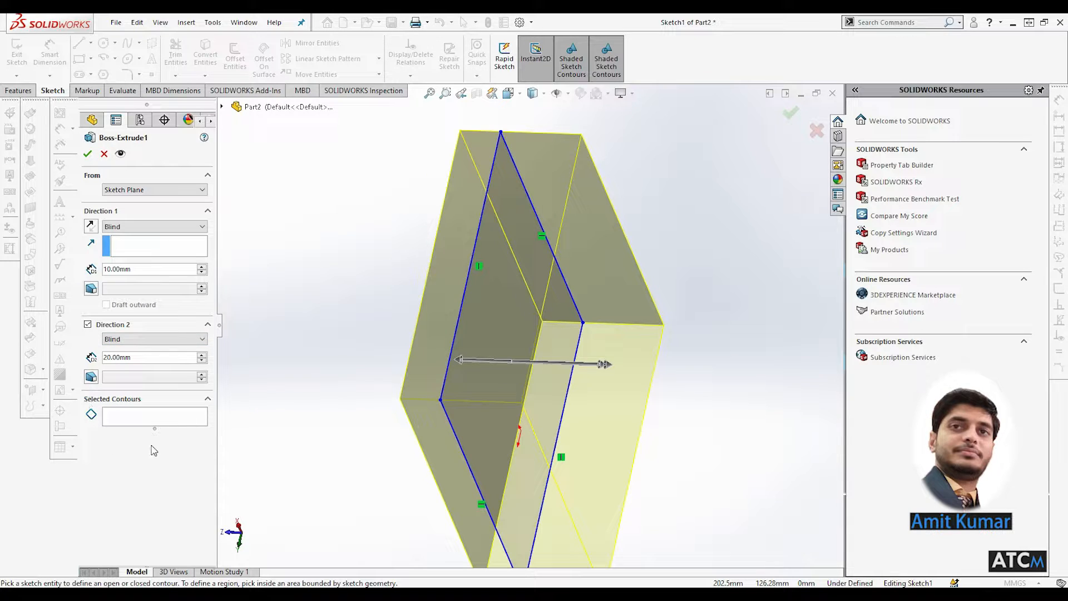
- Accept the two-direction extrude and reopen its base sketch for editing
click(88, 155)
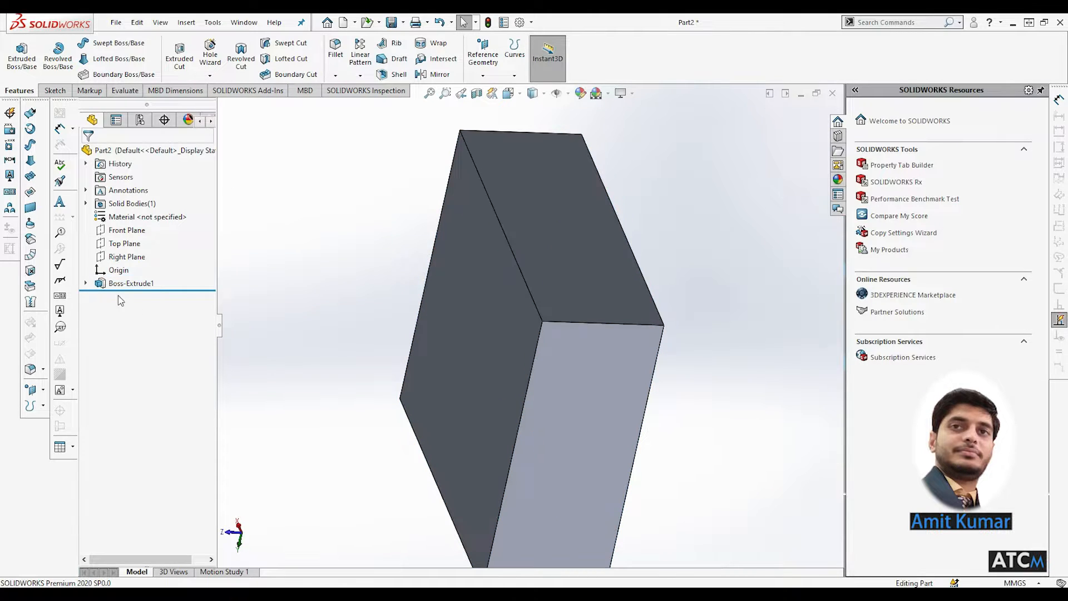
click(85, 283)
right_click(132, 303)
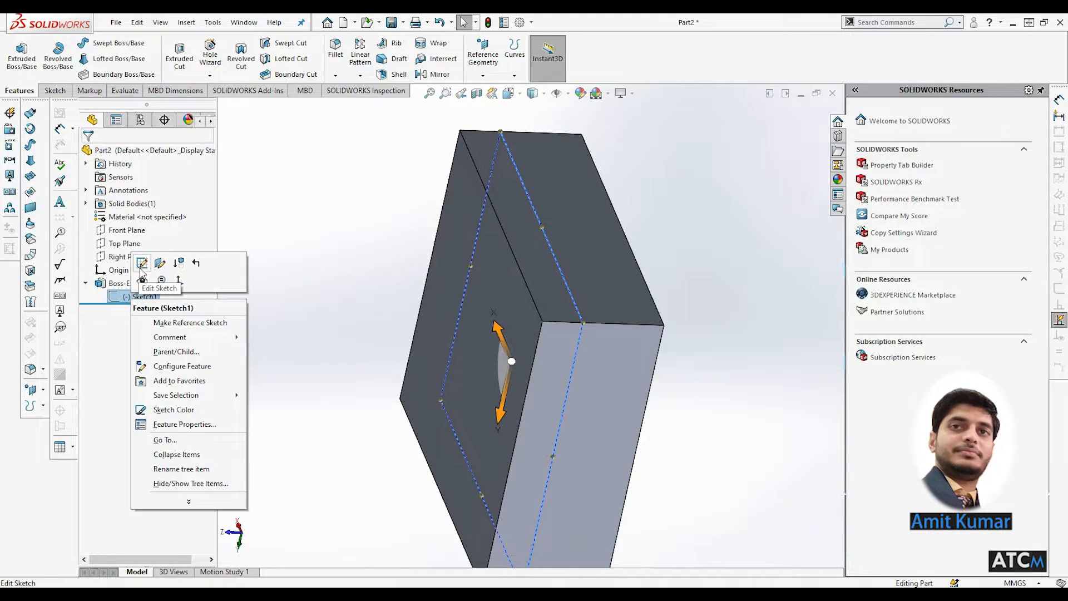
click(142, 274)
middle_drag(310, 286, 384, 313)
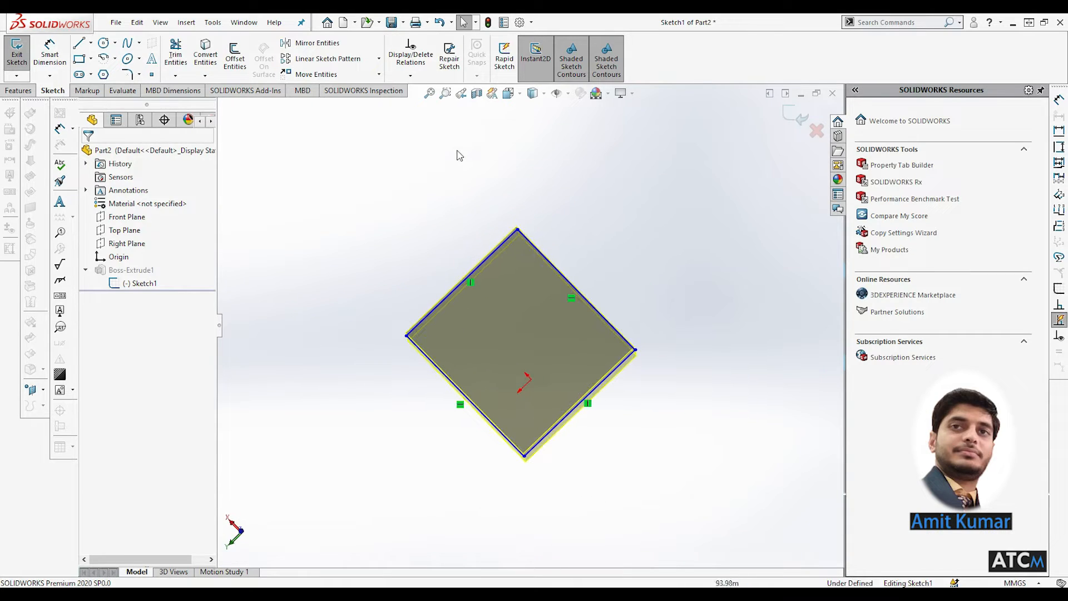
click(509, 94)
click(455, 378)
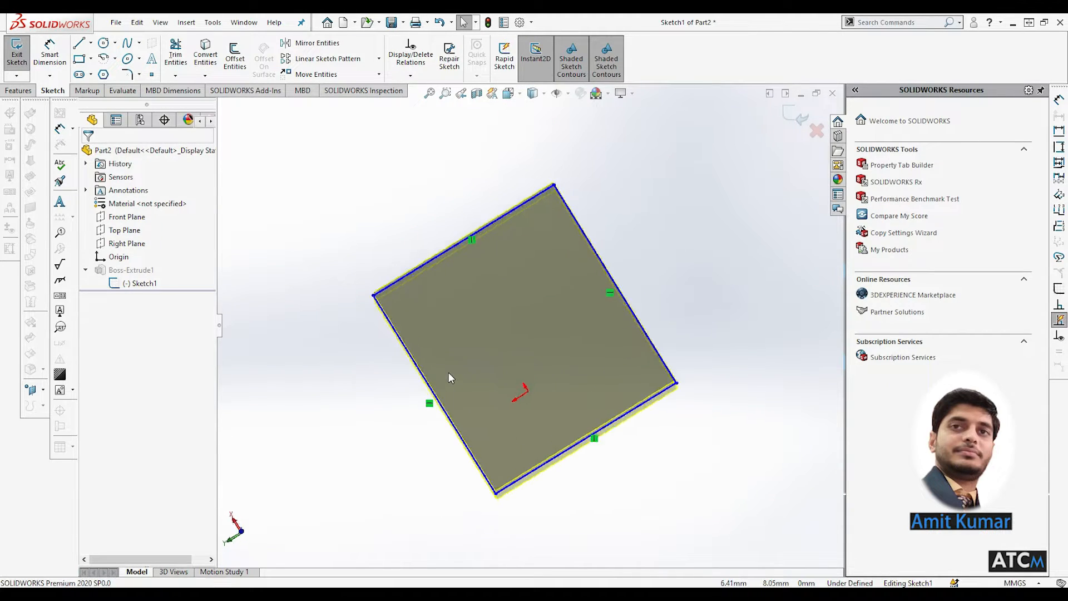
- Sketch three corner rectangles overlapping the lower-right, upper-right and upper-left corners of the existing rectangle
click(79, 59)
click(574, 343)
click(740, 524)
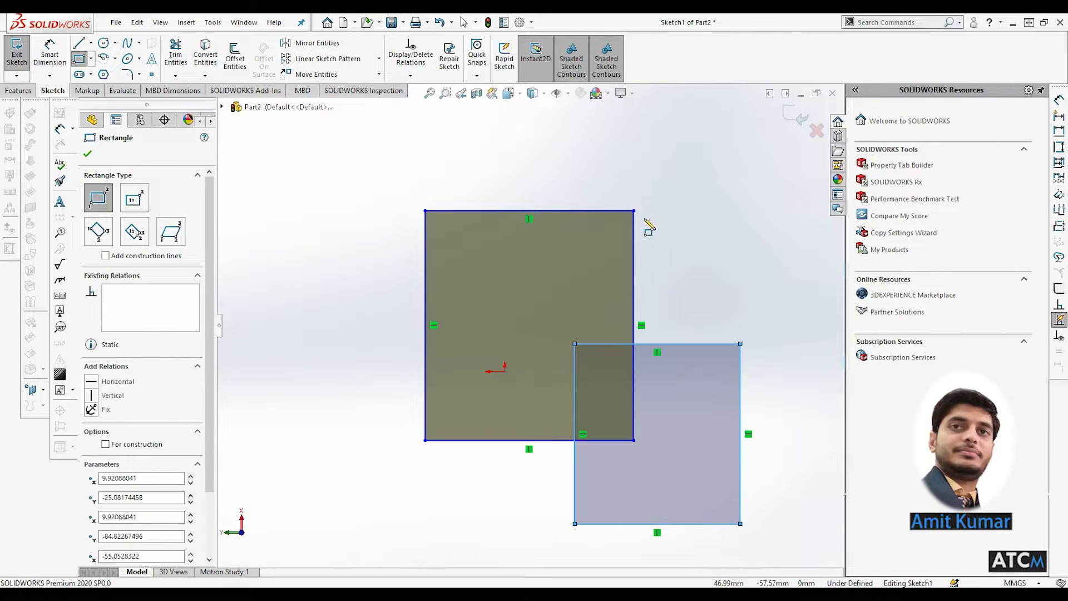
click(586, 154)
click(747, 286)
click(344, 144)
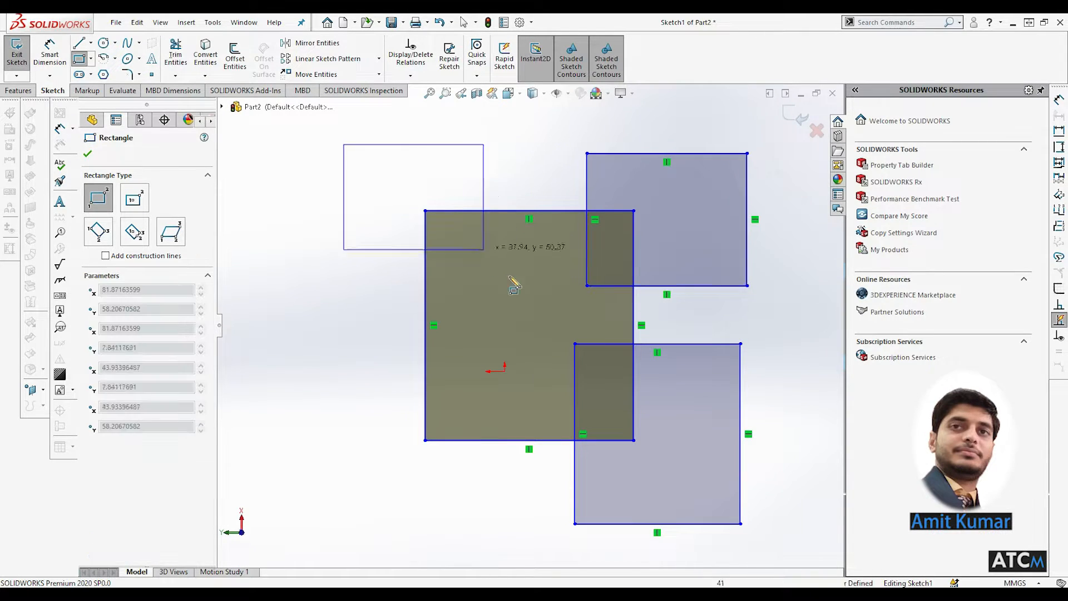
click(535, 301)
click(87, 153)
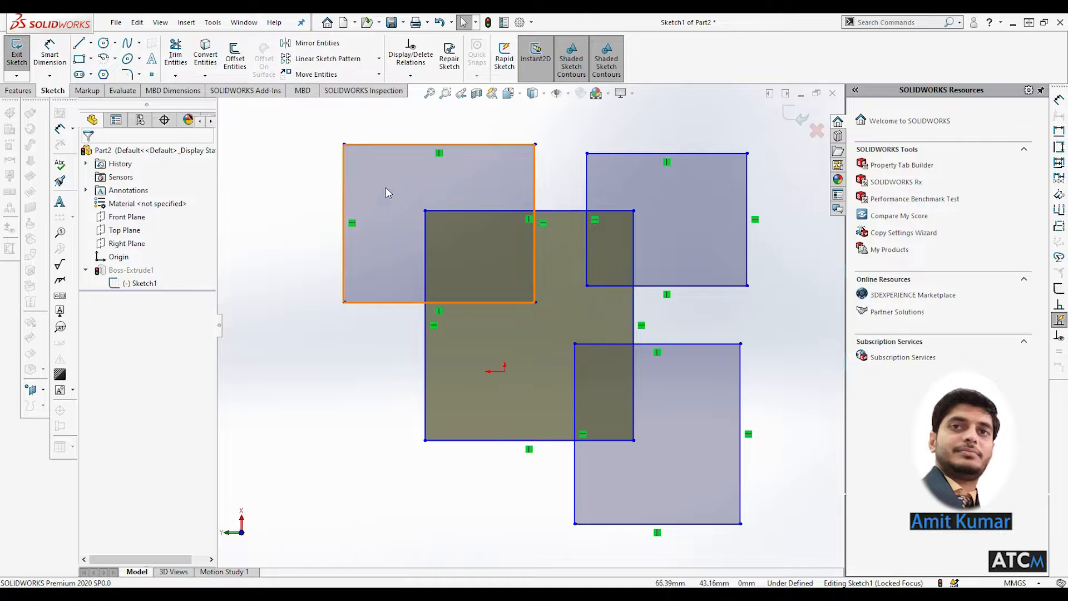
key(f)
scroll(579, 278, down, 5)
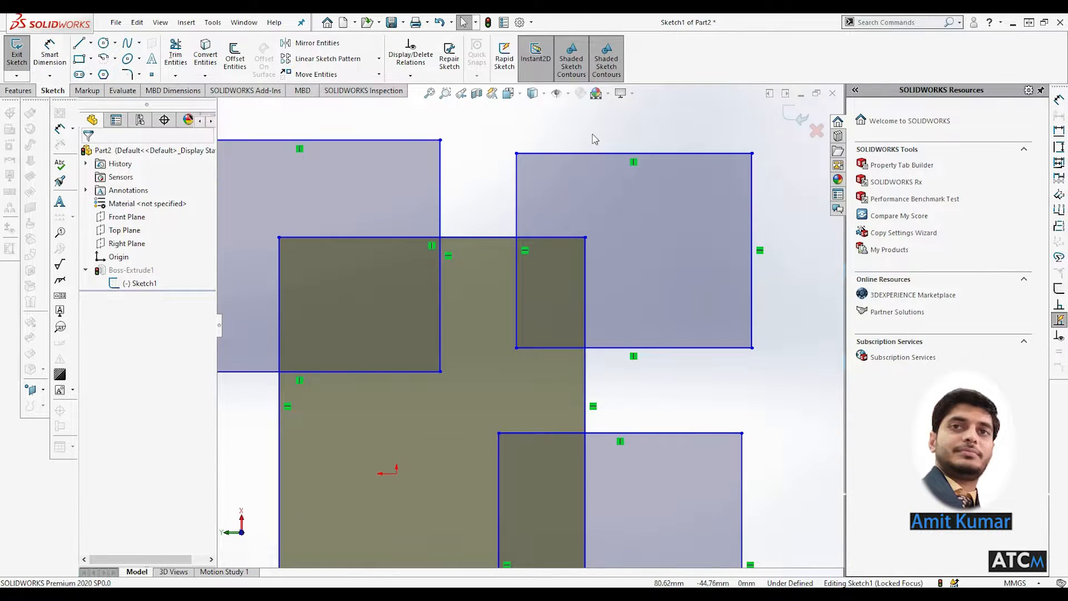
- Exit the edited sketch, rebuild the feature anyway, and dismiss the error report
click(794, 117)
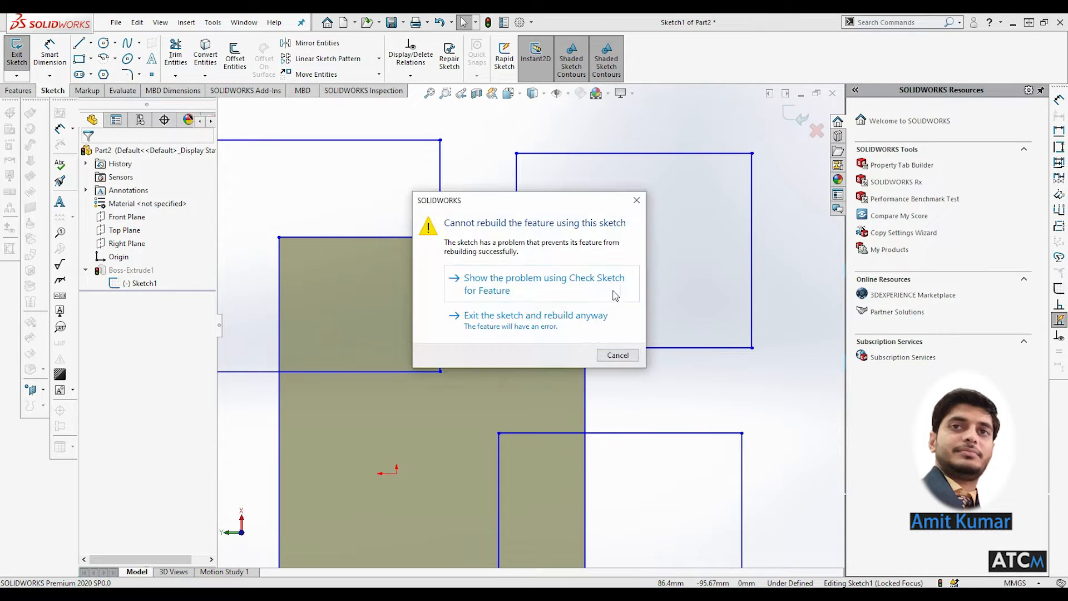
drag(545, 207, 521, 150)
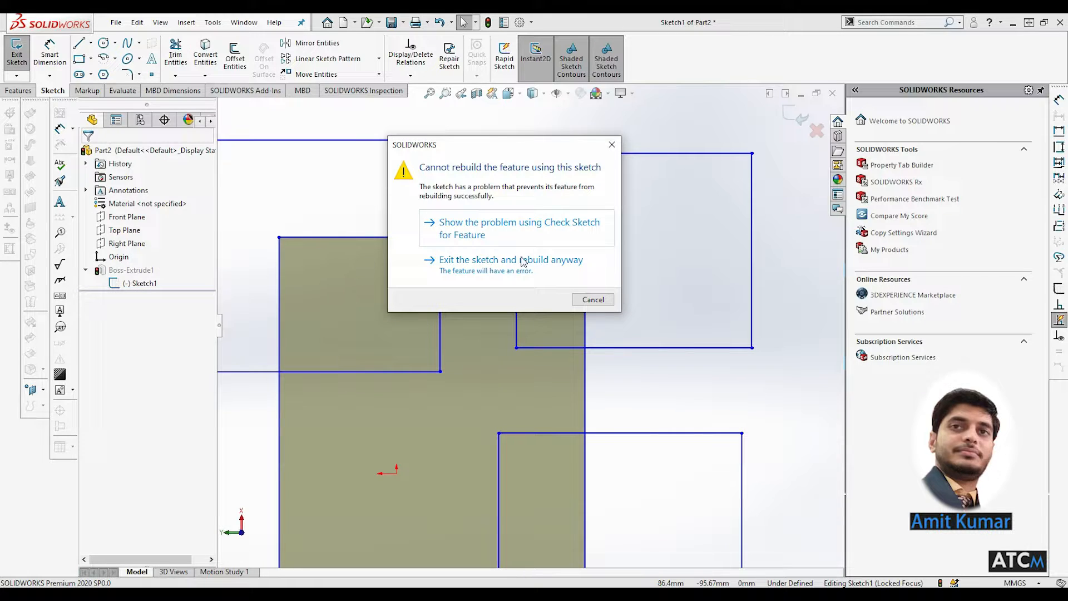
drag(529, 156, 581, 146)
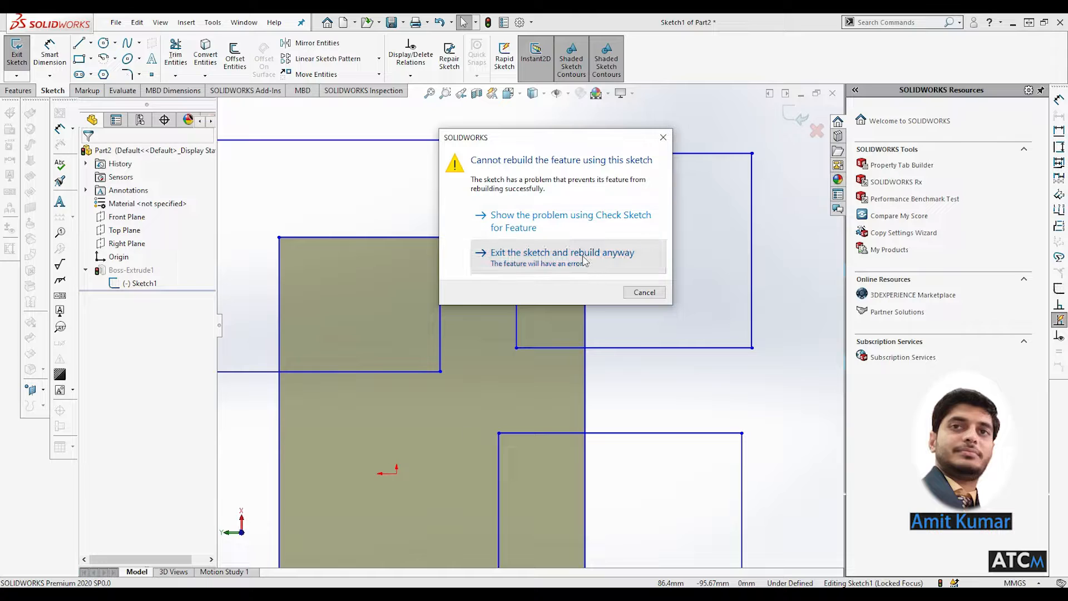
click(600, 262)
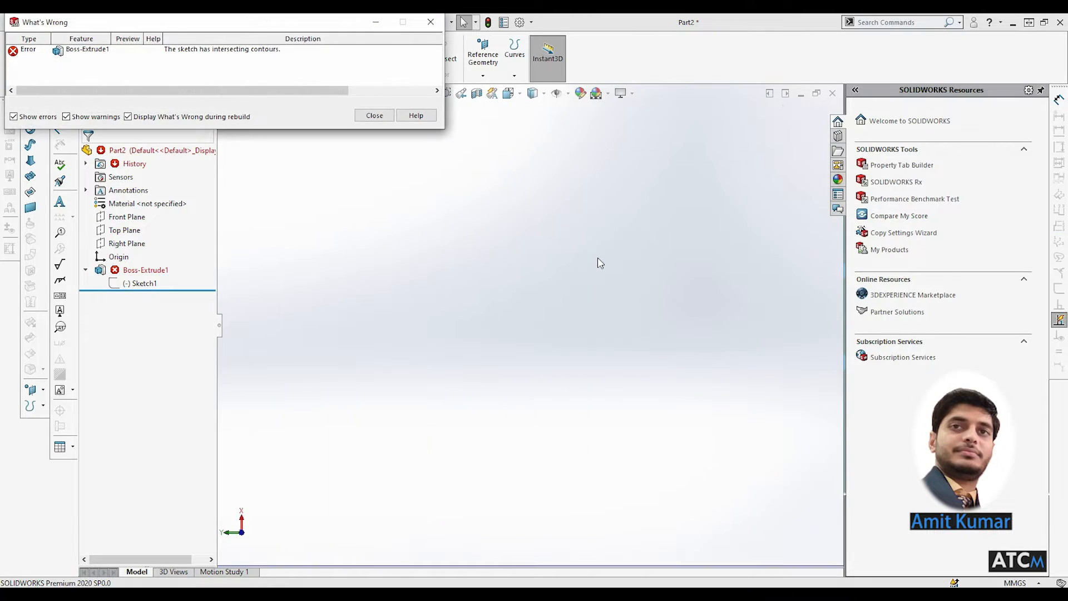
click(381, 118)
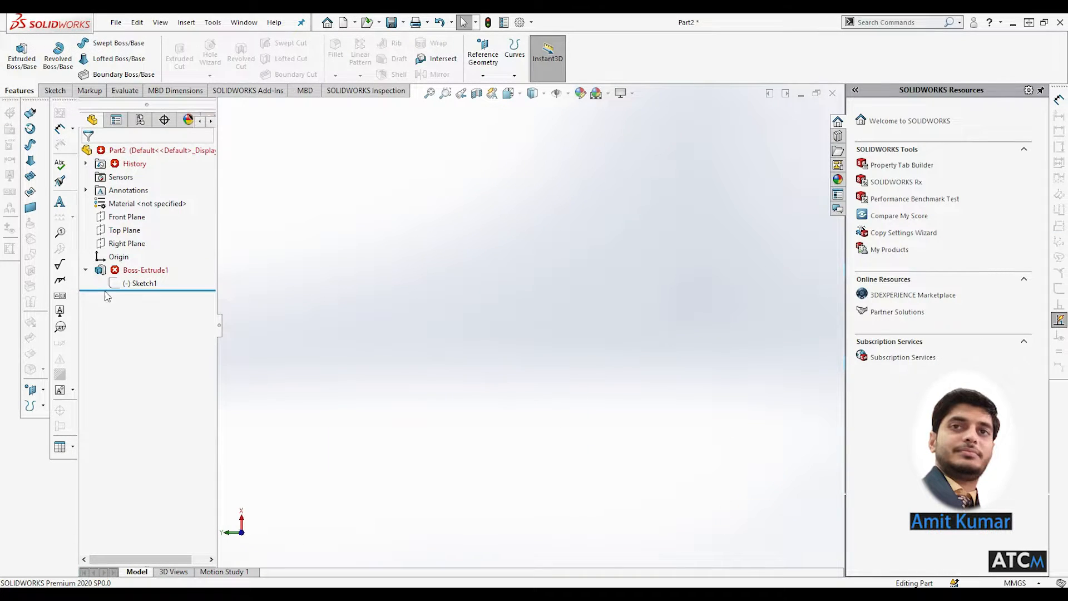
- Delete the failed Boss-Extrude1 feature while keeping its sketch of intersecting rectangles
click(114, 271)
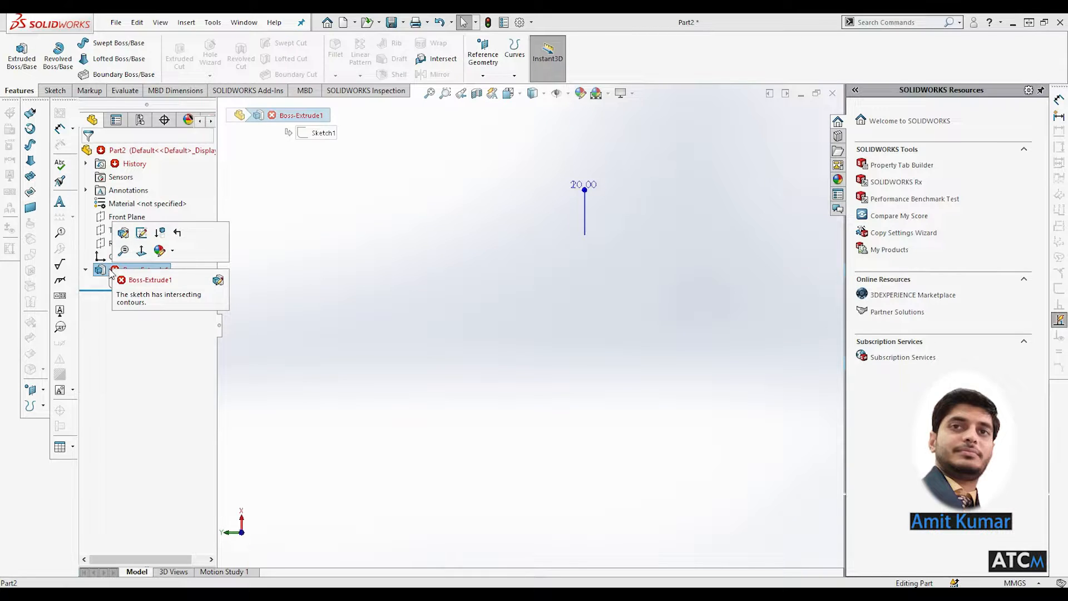
right_click(104, 270)
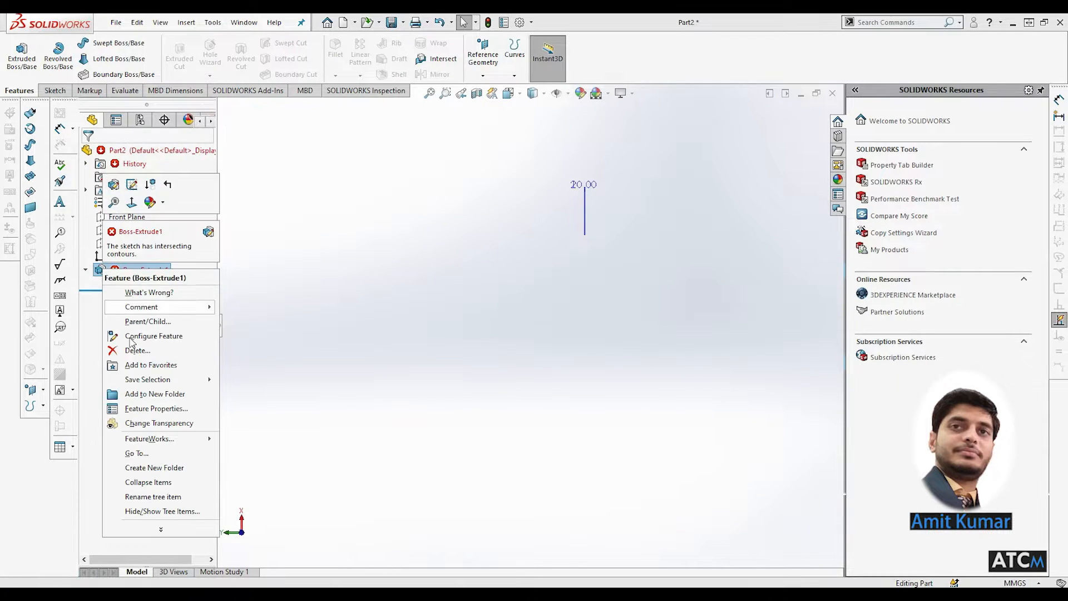
click(132, 351)
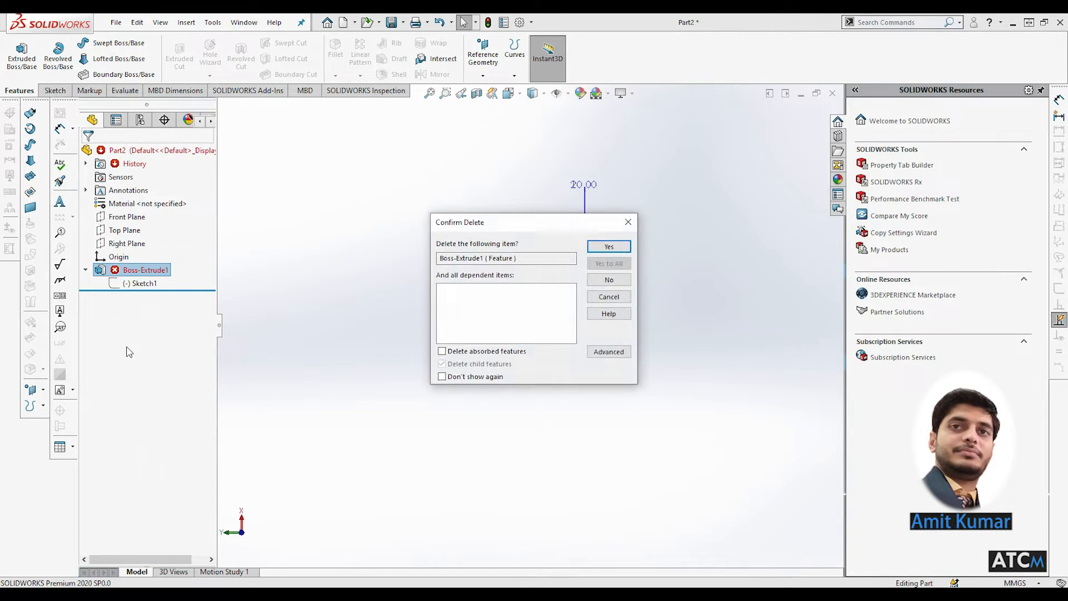
click(608, 248)
scroll(443, 324, up, 6)
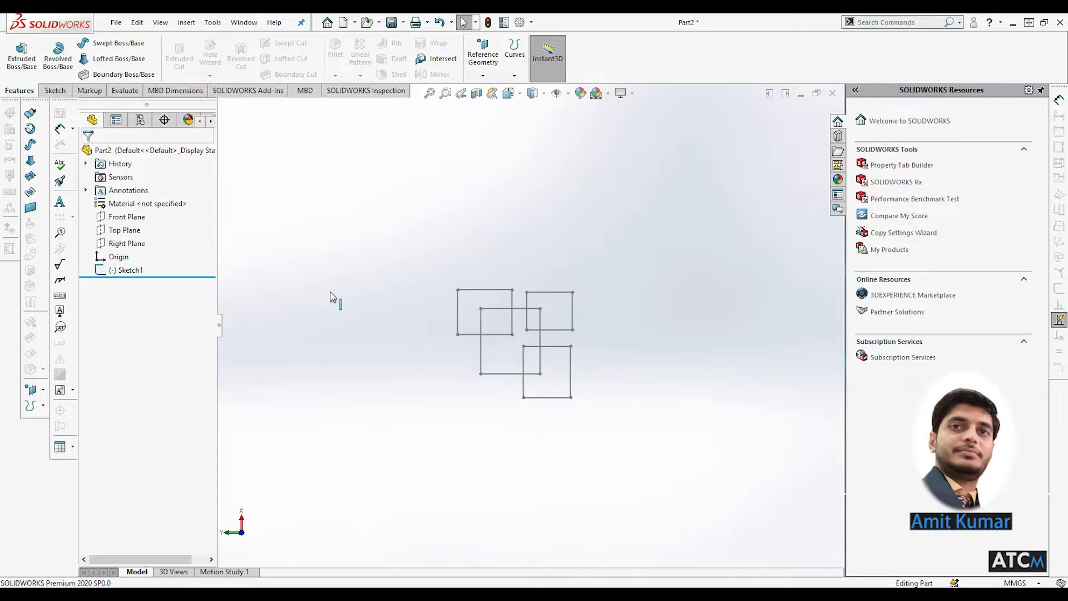
- Start an Extruded Boss/Base from the sketch's upper-left rectangle, and clear that rectangle from the selected contours
click(22, 56)
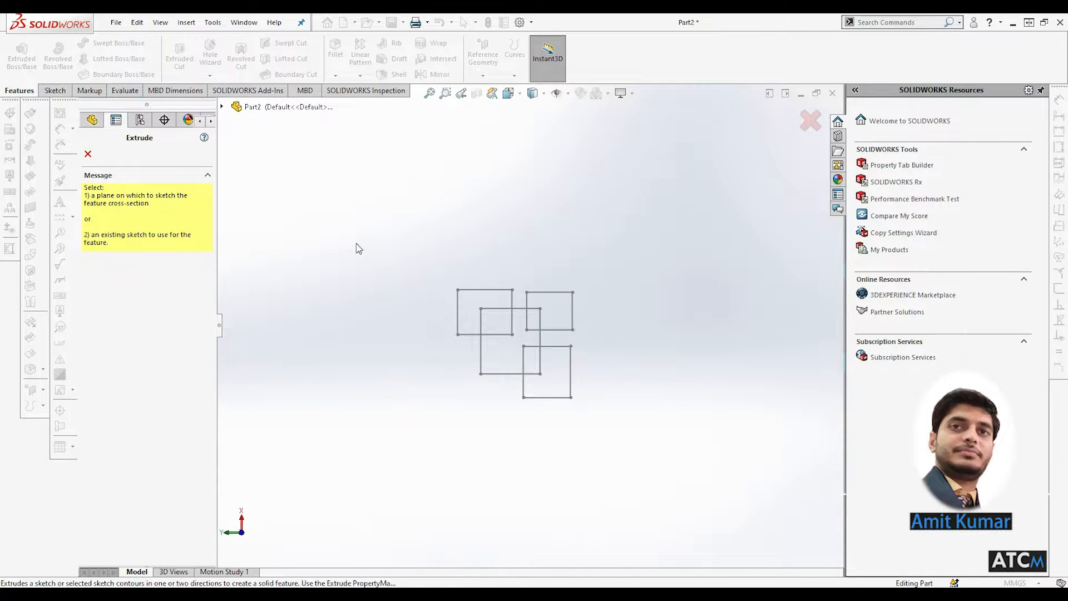
click(488, 295)
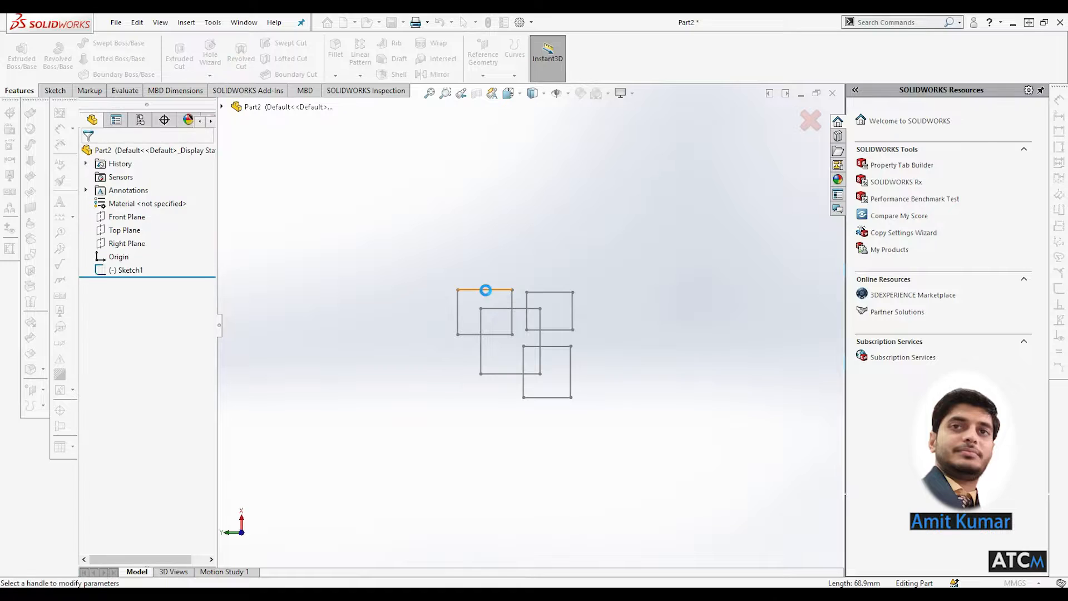
middle_drag(528, 342, 568, 206)
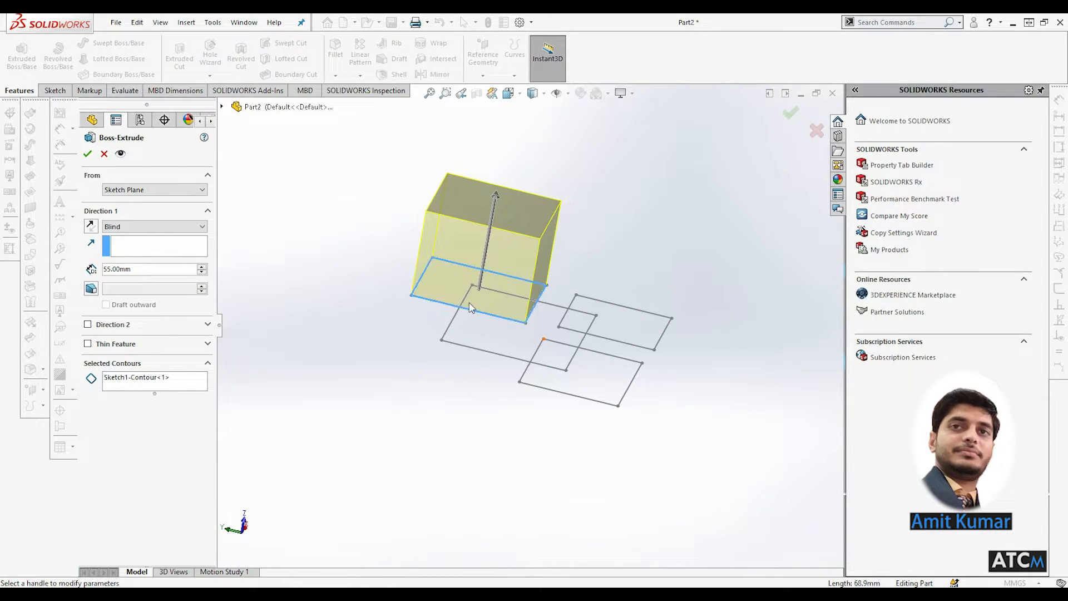
click(180, 381)
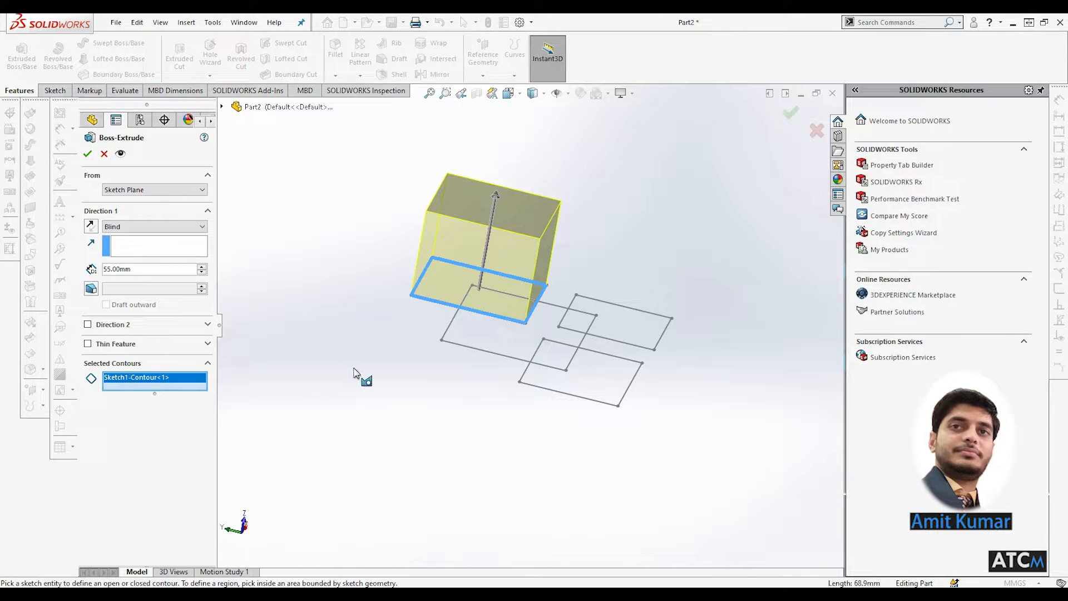
middle_drag(353, 323, 321, 409)
right_click(179, 390)
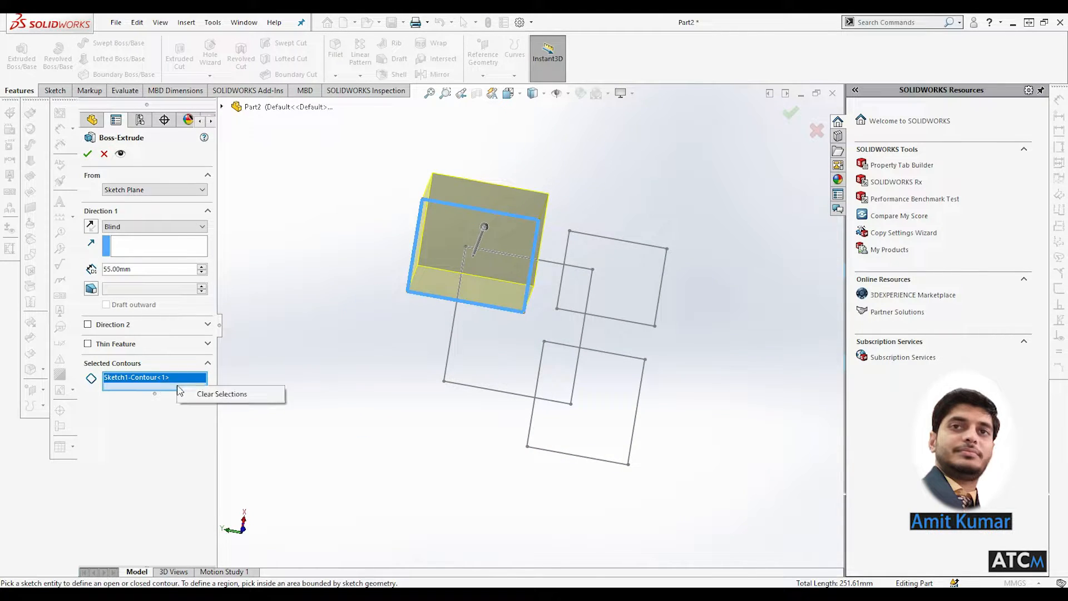
click(206, 395)
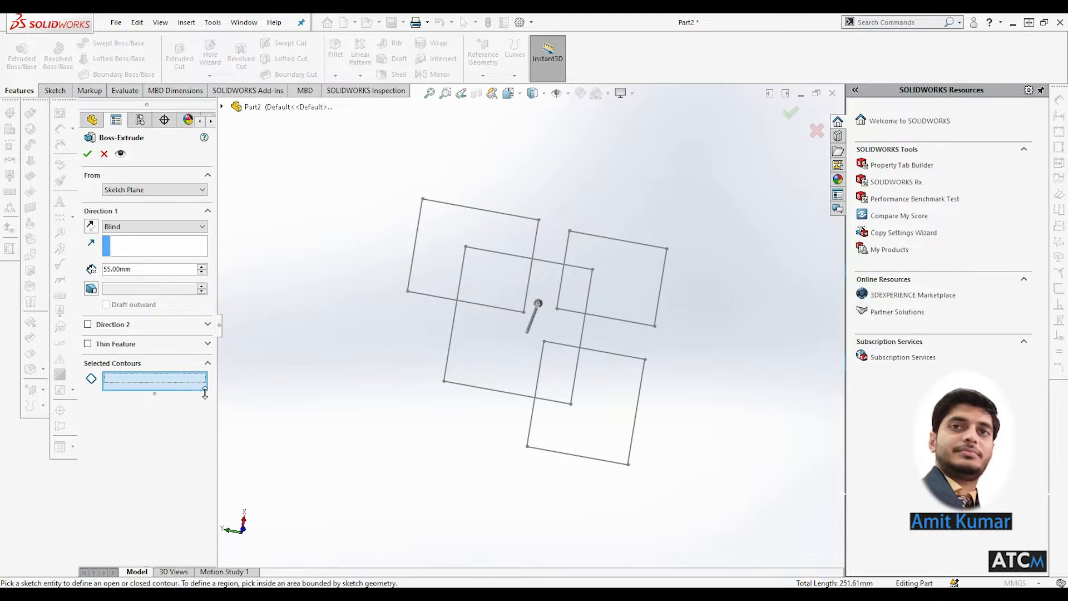
- Select the central region, the outer regions of the three corner rectangles and one overlap region as extrude contours
mouse_move(281, 389)
middle_down()
mouse_move(377, 419)
mouse_move(341, 429)
middle_up()
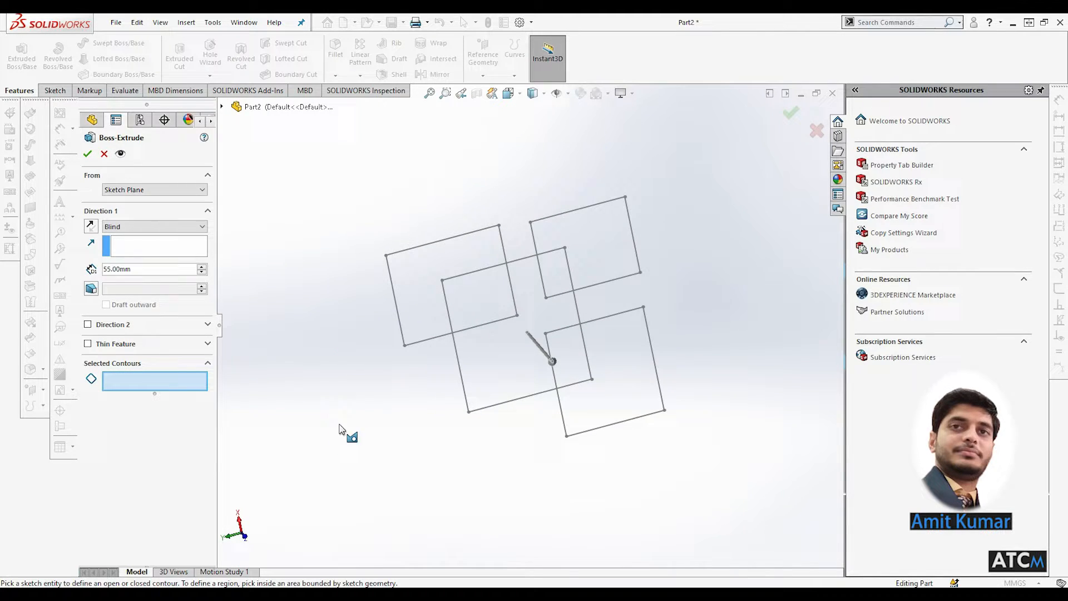
click(508, 352)
mouse_move(397, 400)
middle_down()
mouse_move(415, 402)
mouse_move(374, 365)
mouse_move(389, 345)
middle_up()
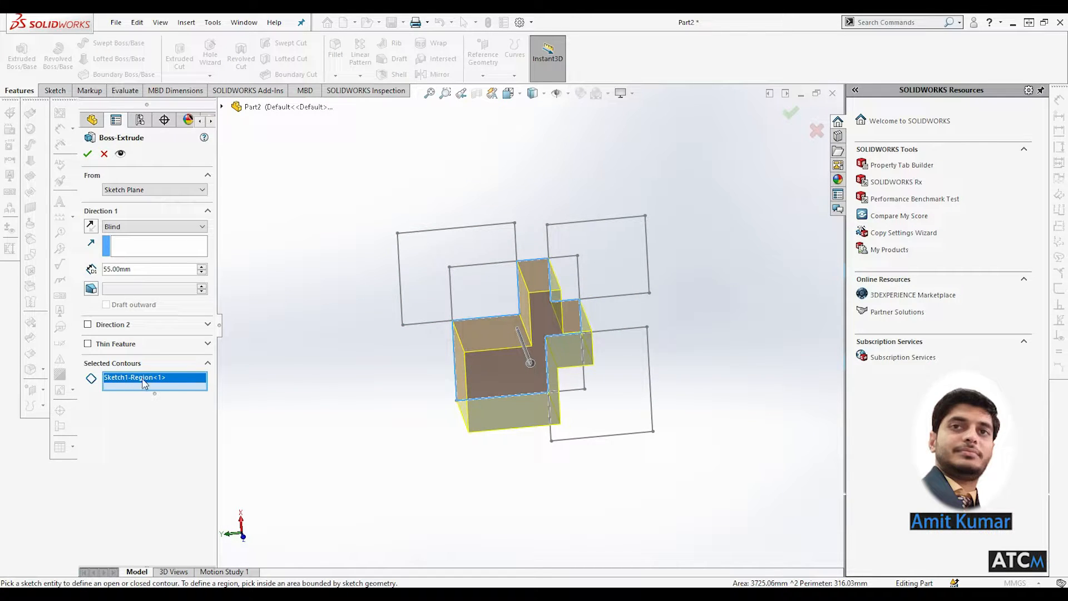
click(425, 286)
mouse_move(424, 415)
middle_down()
mouse_move(364, 393)
mouse_move(384, 370)
middle_up()
click(565, 269)
click(599, 395)
mouse_move(614, 431)
middle_down()
mouse_move(599, 470)
mouse_move(606, 513)
middle_up()
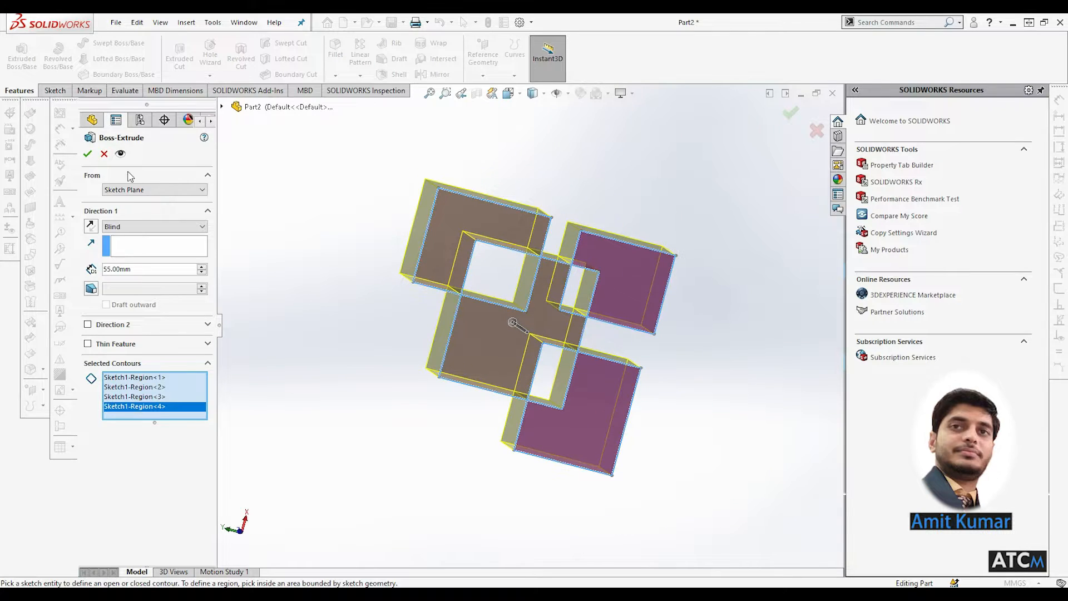
middle_drag(284, 393, 402, 414)
click(513, 262)
middle_drag(512, 262, 424, 362)
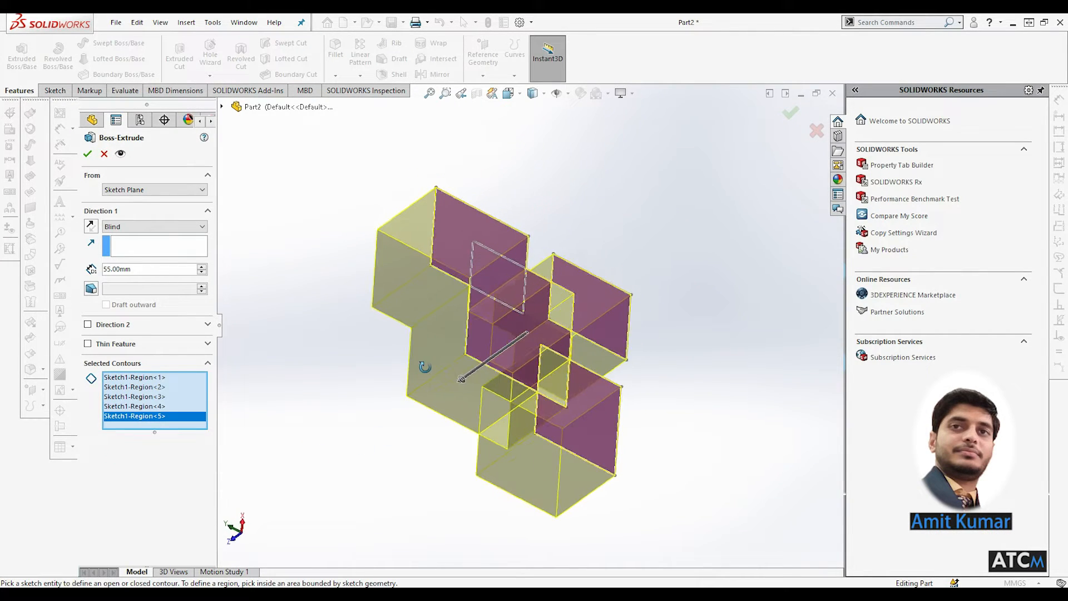
- Clear all selected contours and pick only the central region for the extrude
click(158, 396)
right_click(160, 400)
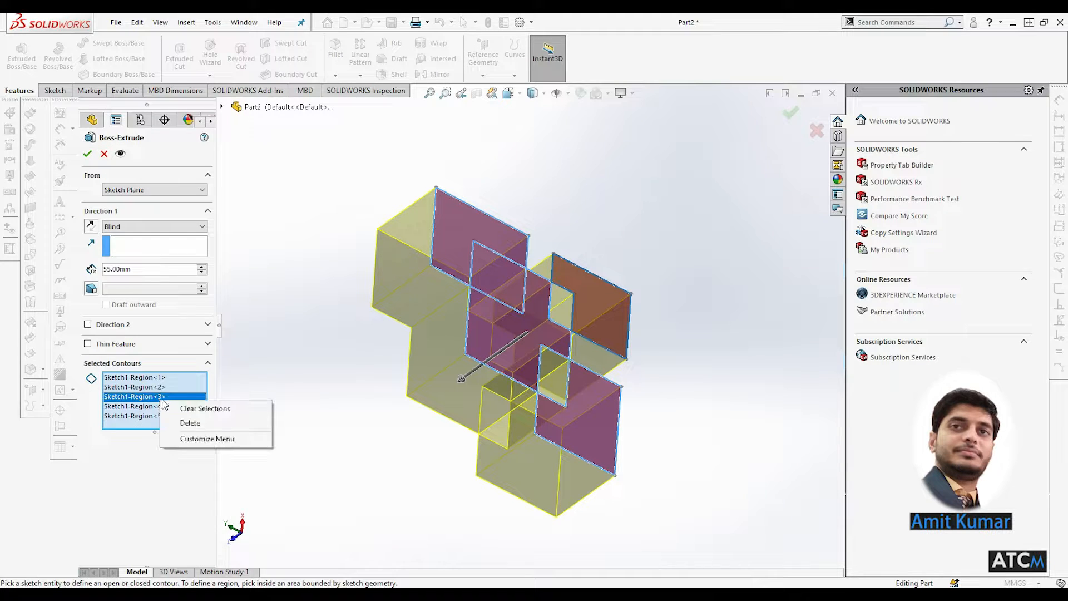
click(192, 409)
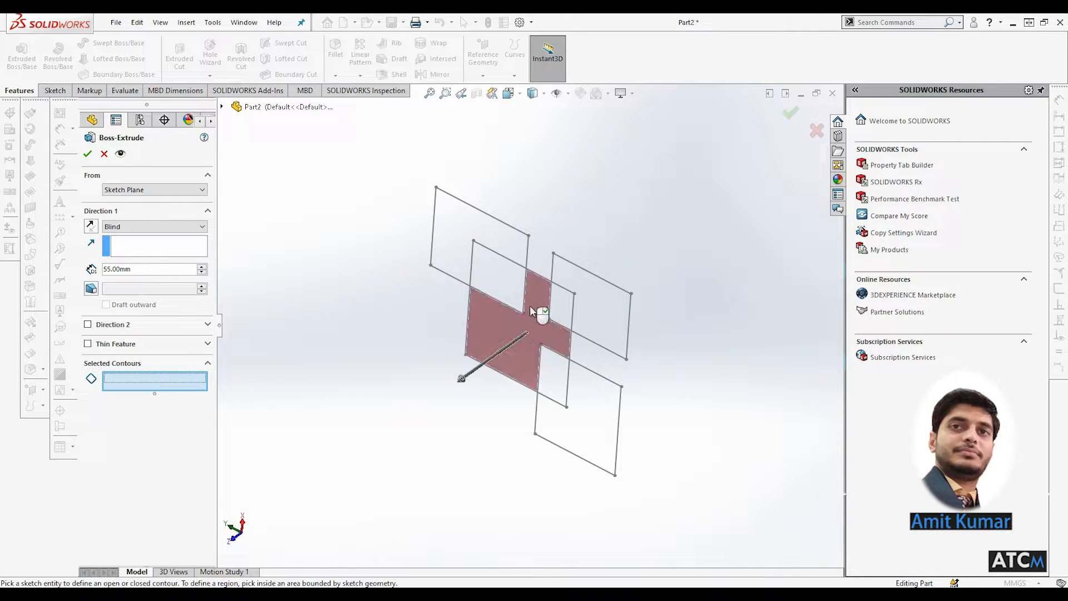
click(520, 326)
middle_drag(455, 369, 339, 398)
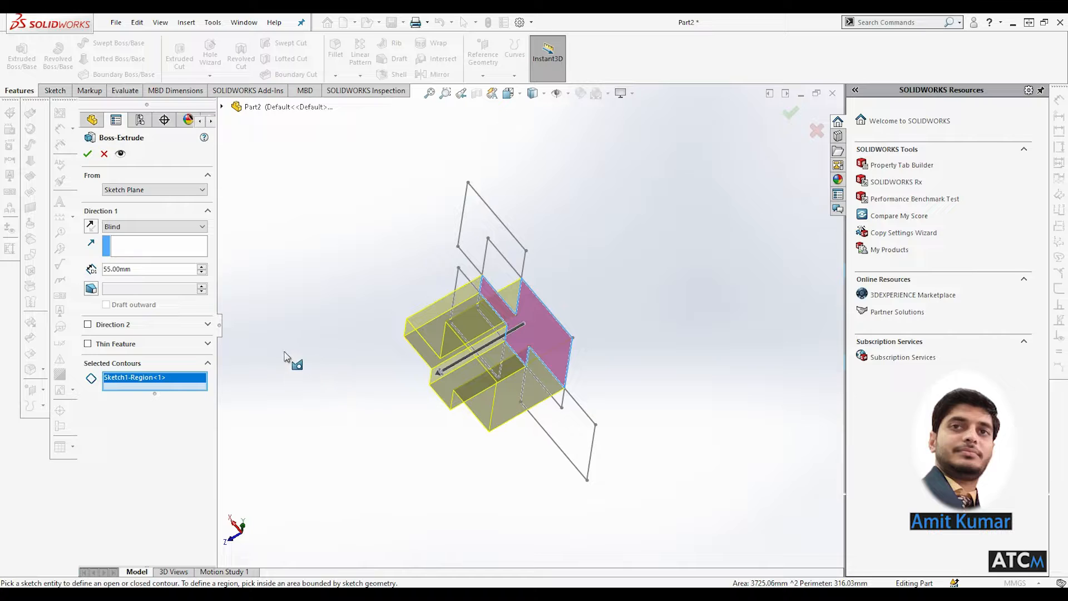
- Enable Direction 2 for the central region's extrude with a Blind depth of 55 mm
click(87, 325)
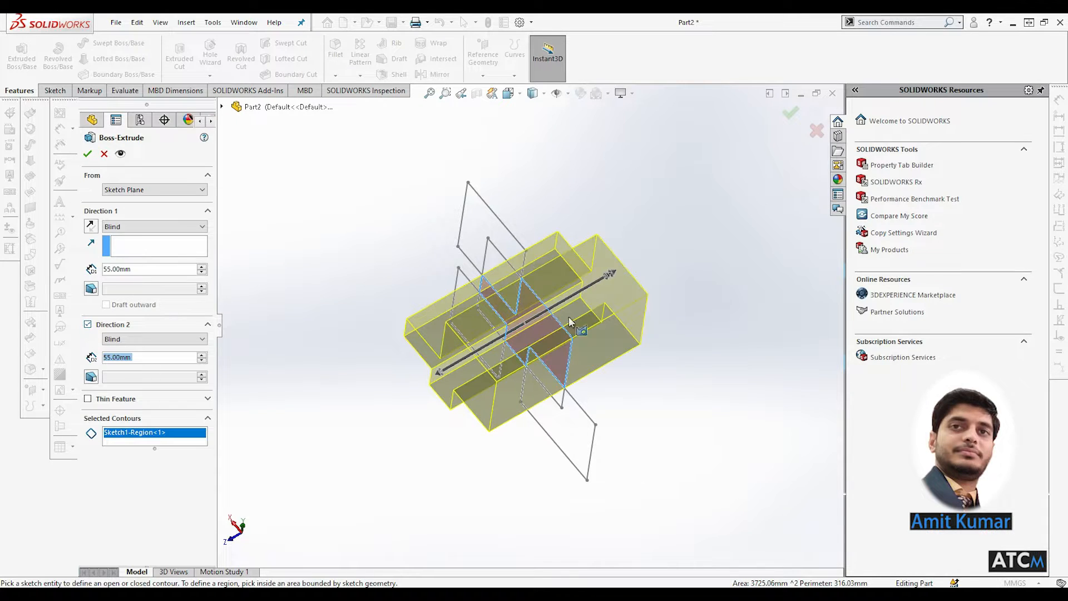
middle_drag(569, 316, 640, 383)
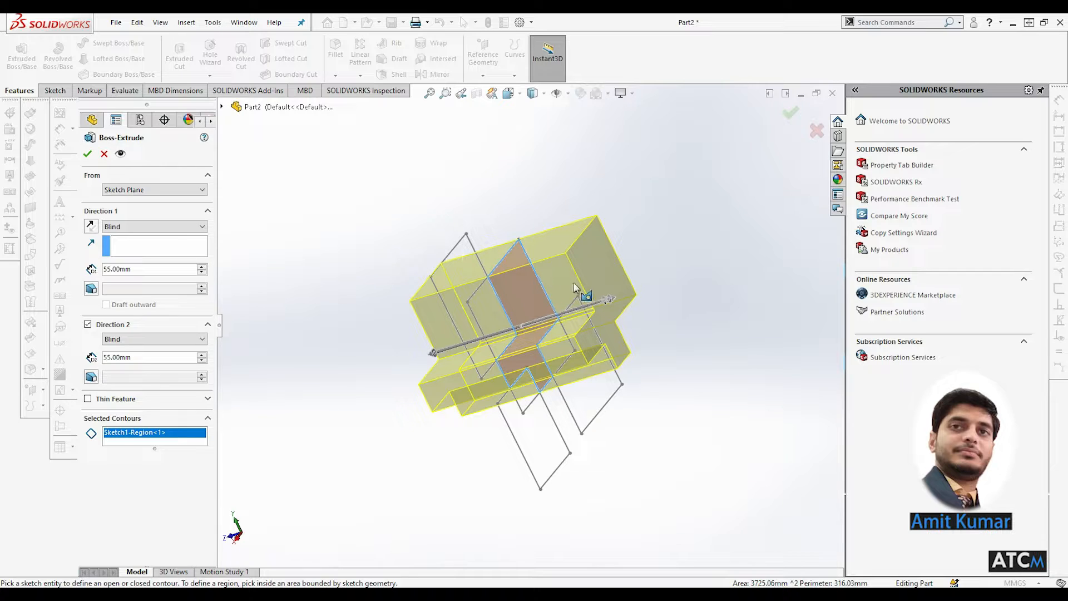
middle_drag(579, 293, 627, 283)
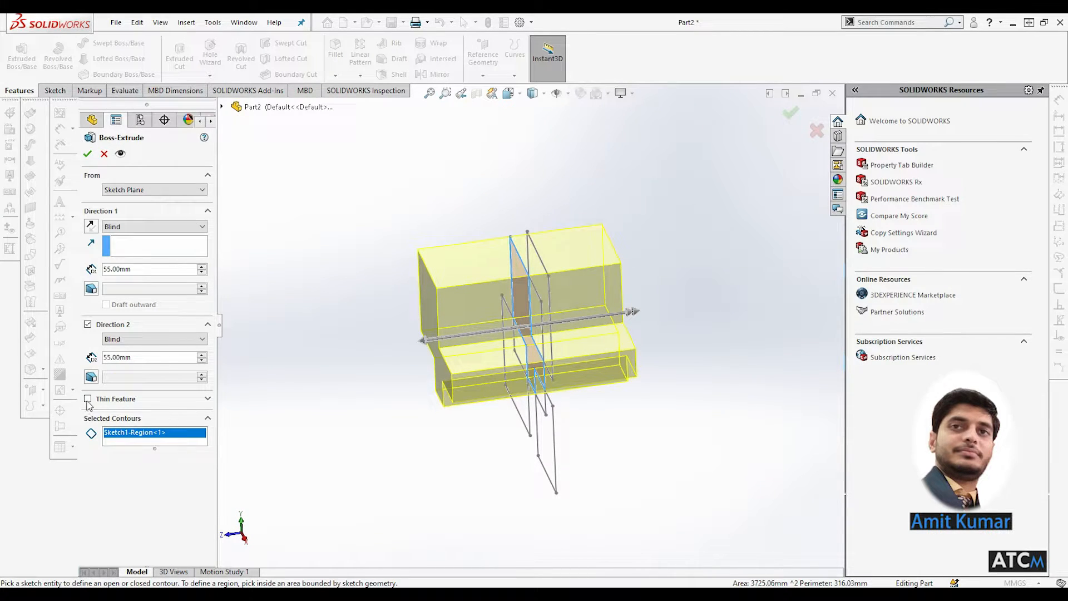
- Turn on Thin Feature for the extrude as a One-Direction wall 10 mm thick
click(207, 399)
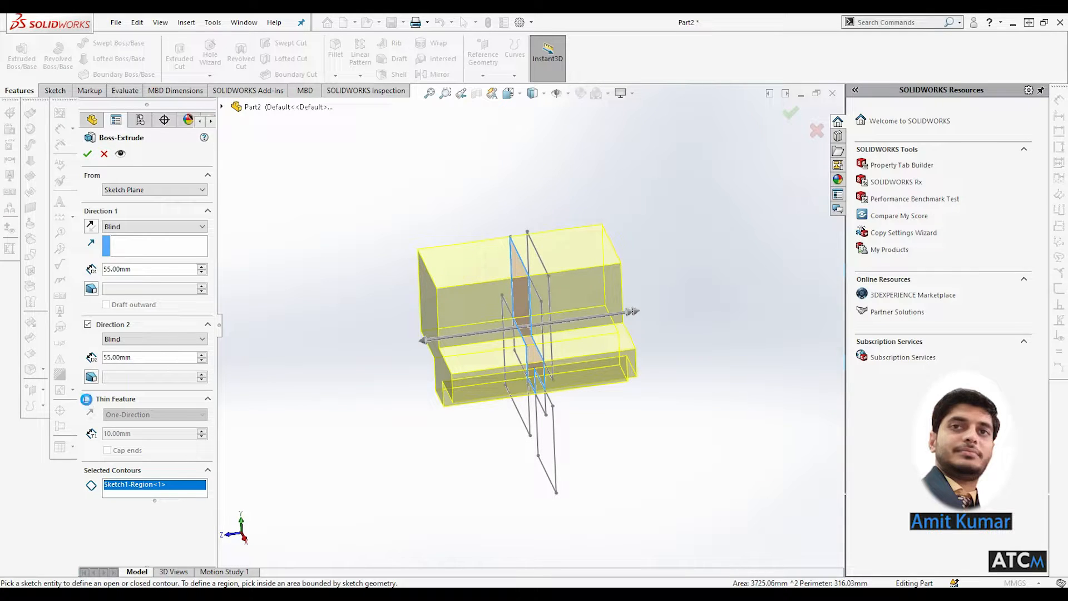
click(87, 399)
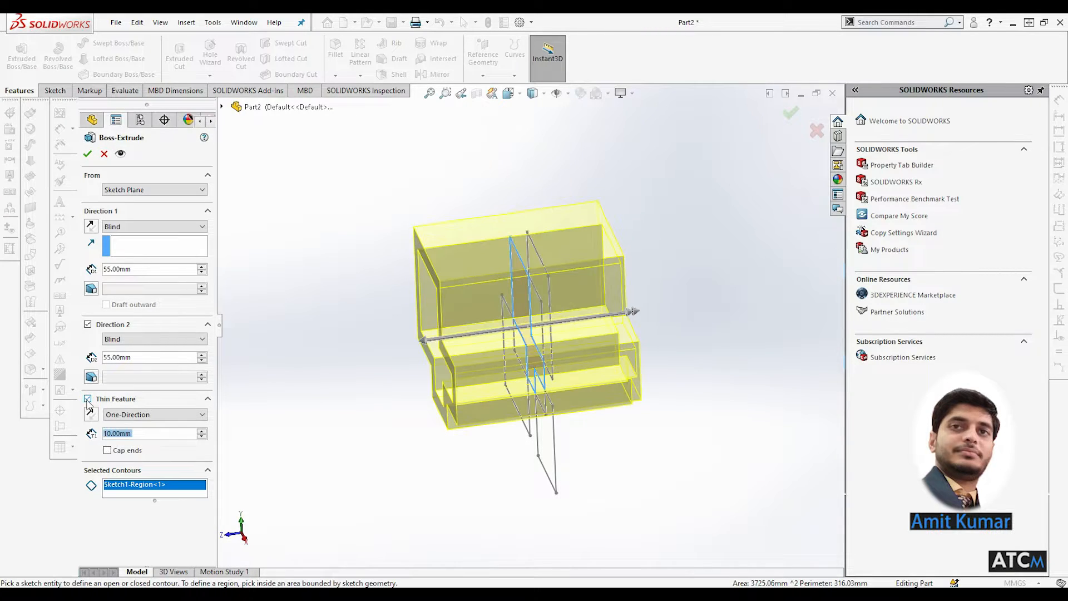
middle_drag(305, 411, 373, 411)
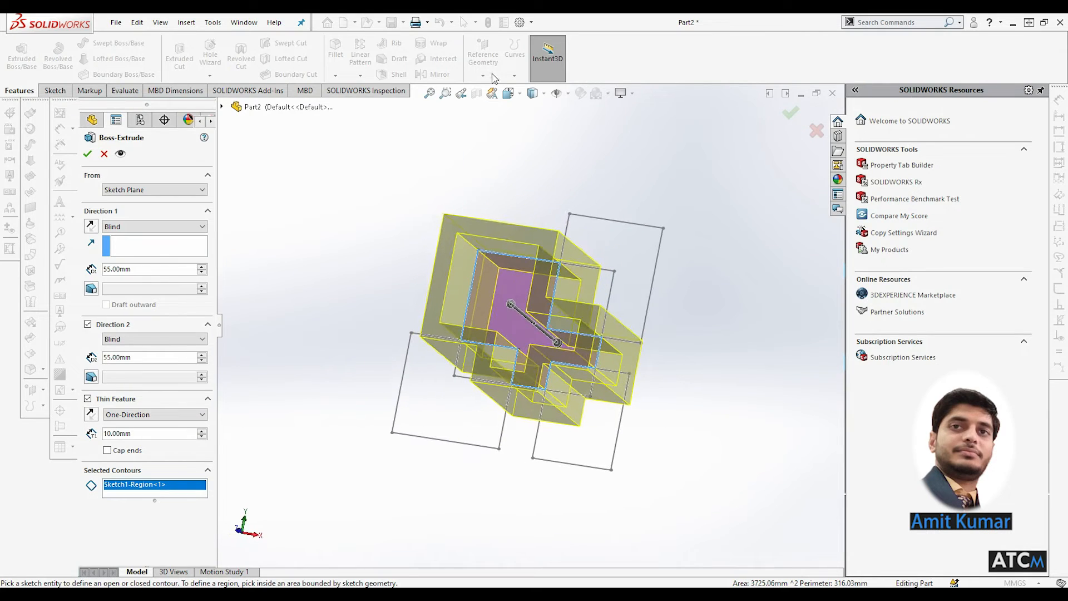
click(509, 93)
click(420, 289)
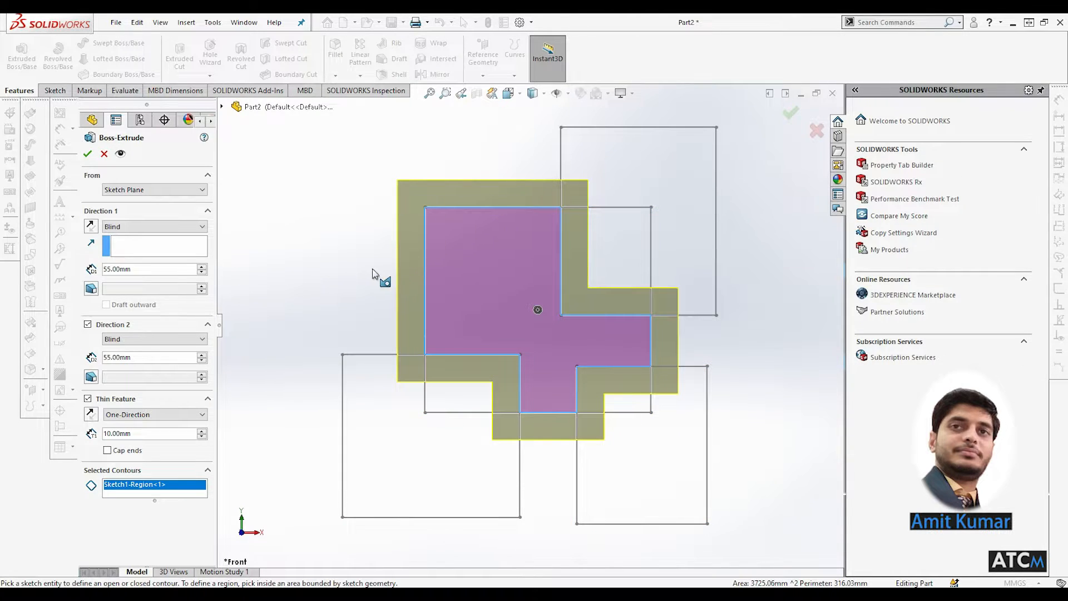
mouse_move(377, 279)
middle_down()
mouse_move(370, 258)
mouse_move(371, 271)
middle_up()
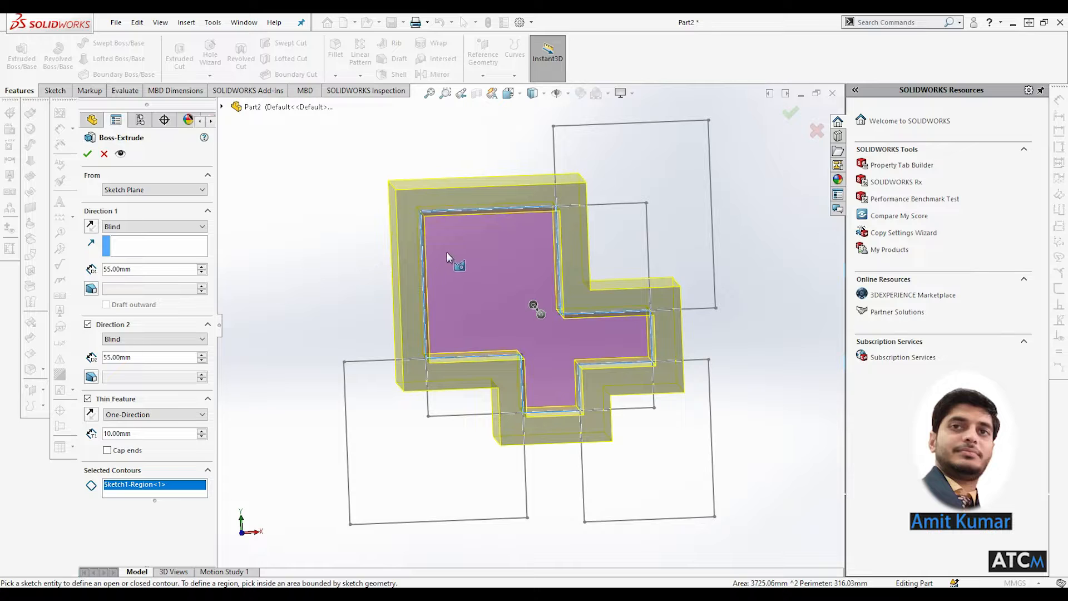
middle_drag(446, 251, 442, 247)
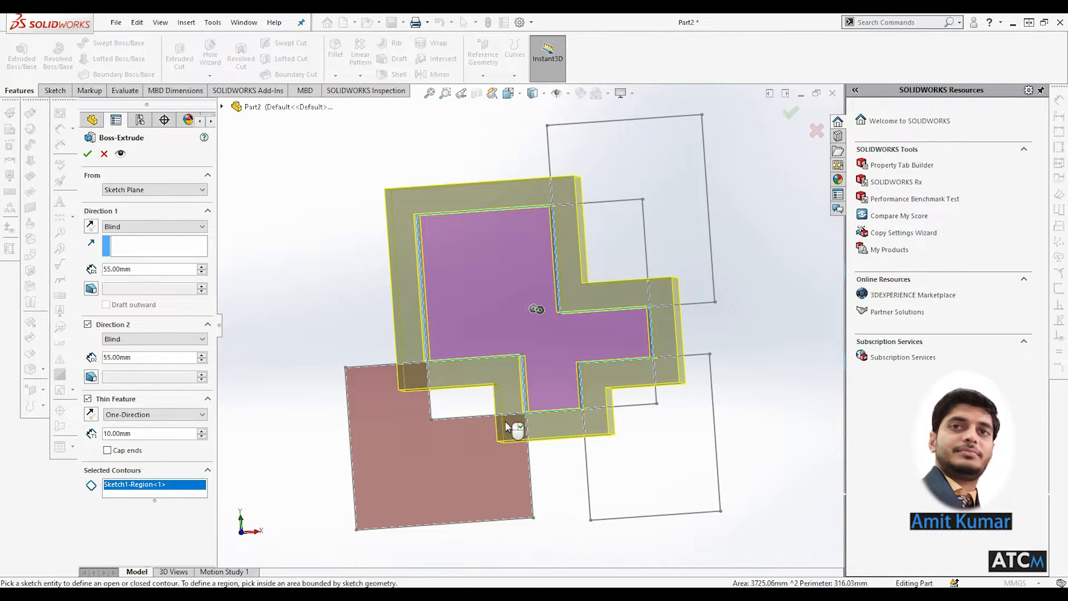
click(147, 435)
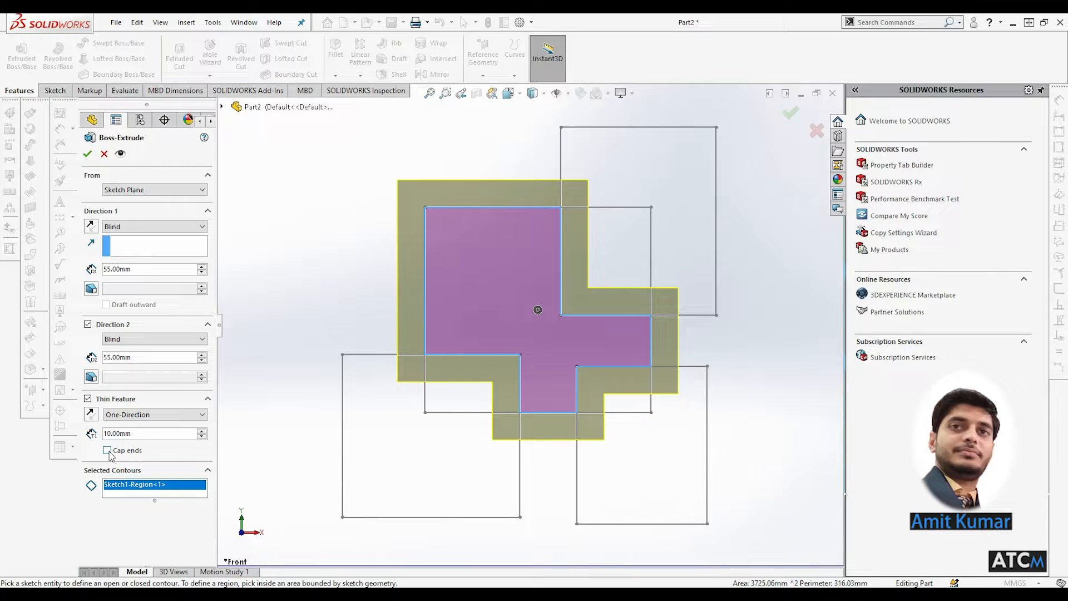
- Set the thin feature type to Mid-Plane and inspect how the wall splits across the contour line
click(202, 415)
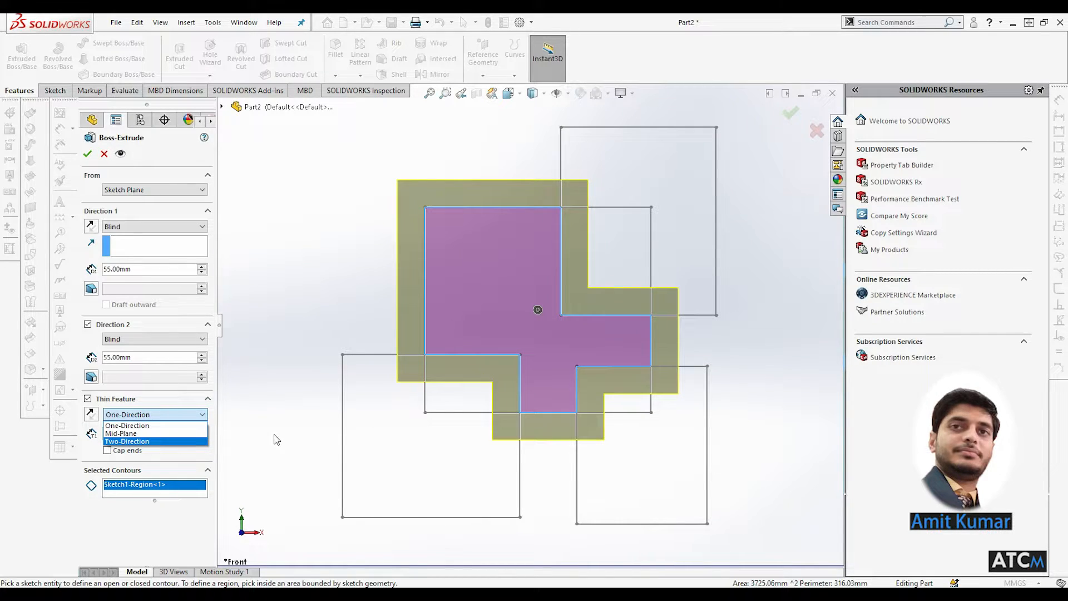
click(172, 433)
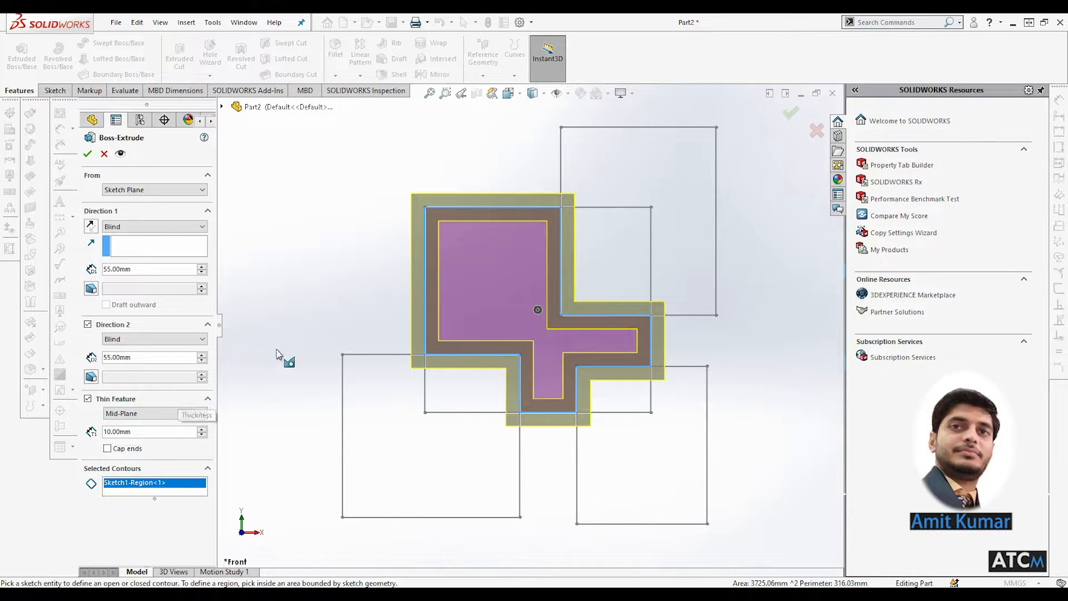
scroll(440, 217, down, 5)
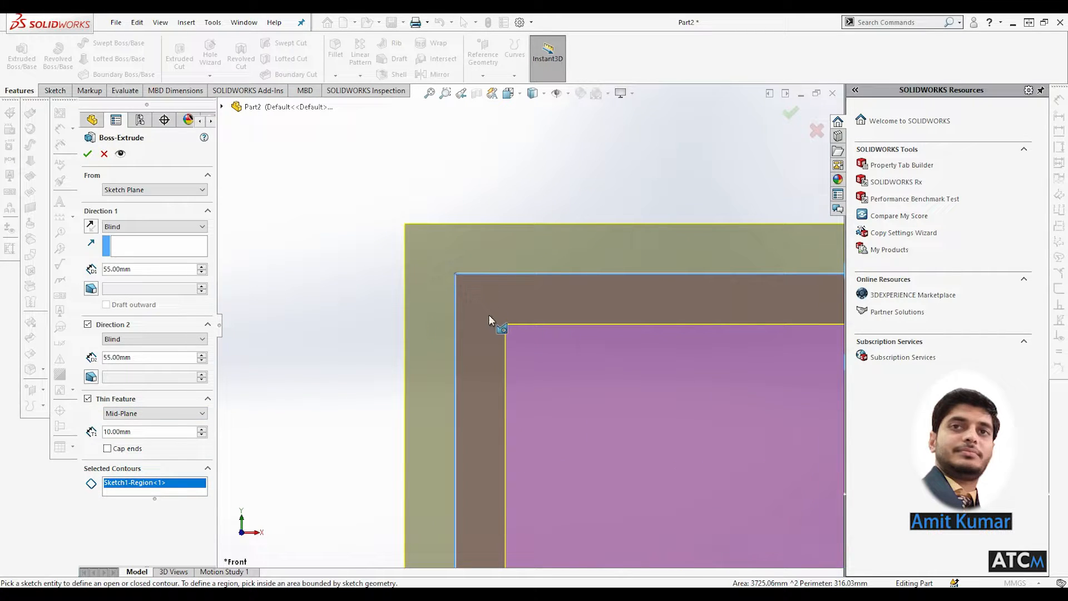
scroll(414, 244, up, 5)
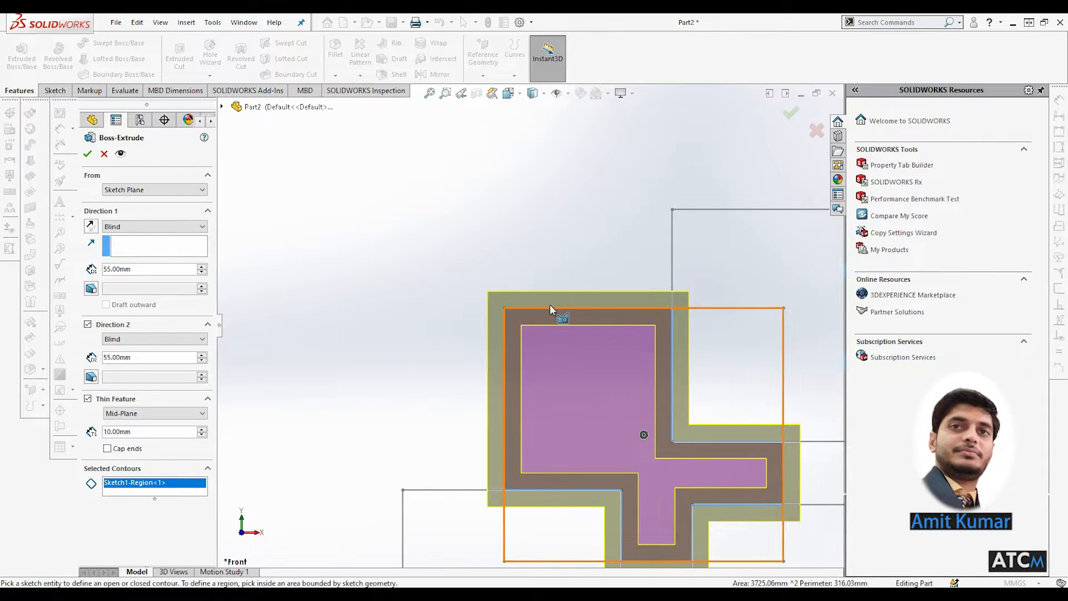
scroll(550, 305, down, 3)
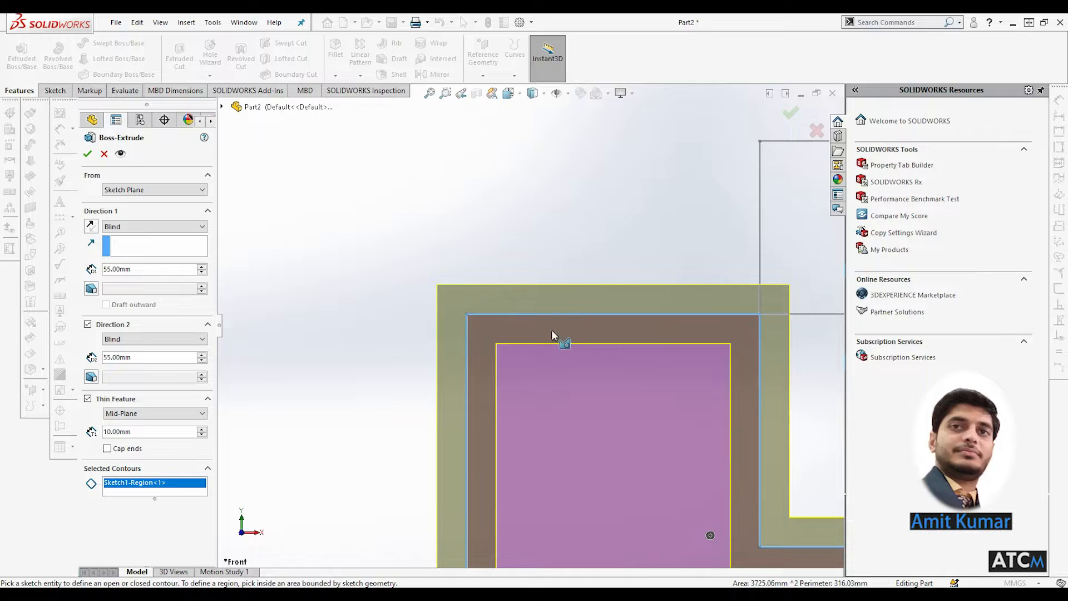
- Set the thin feature type to Two-Direction with 10 mm thickness on each side of the contour
click(201, 413)
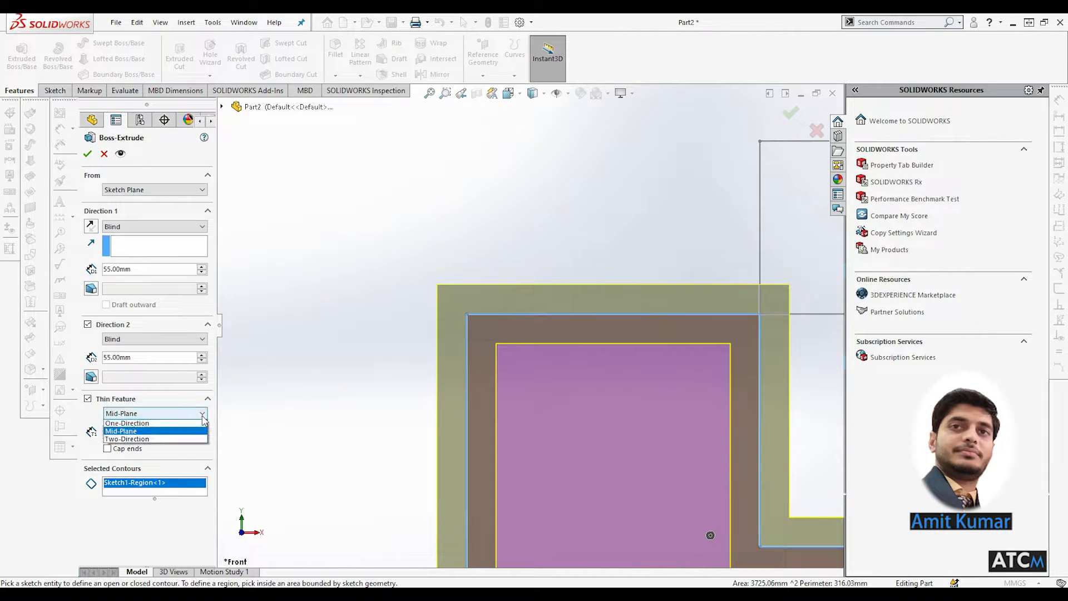
click(183, 440)
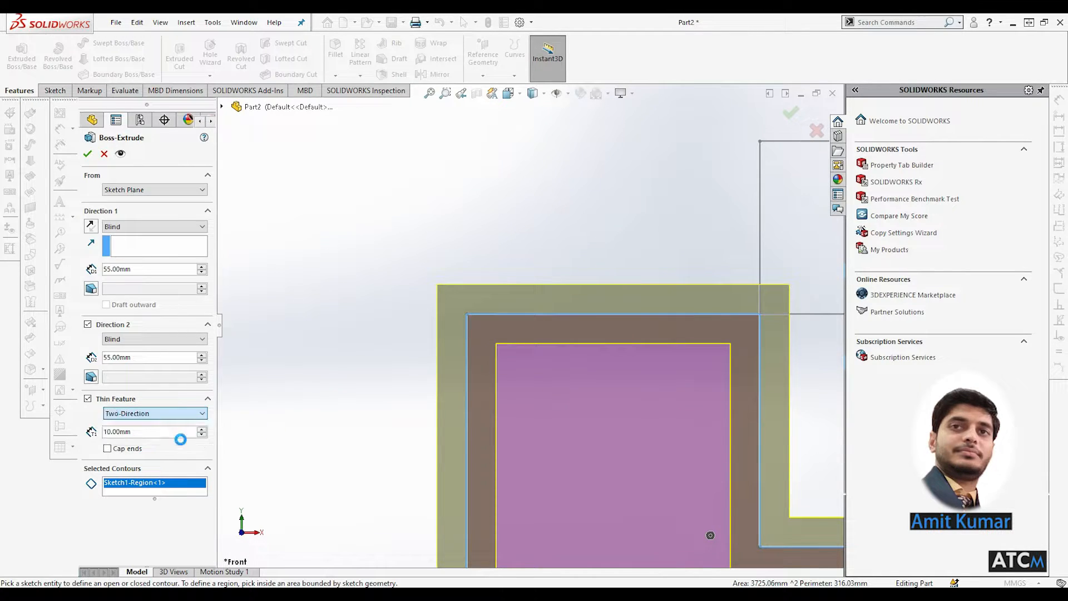
scroll(484, 362, up, 5)
scroll(637, 412, down, 3)
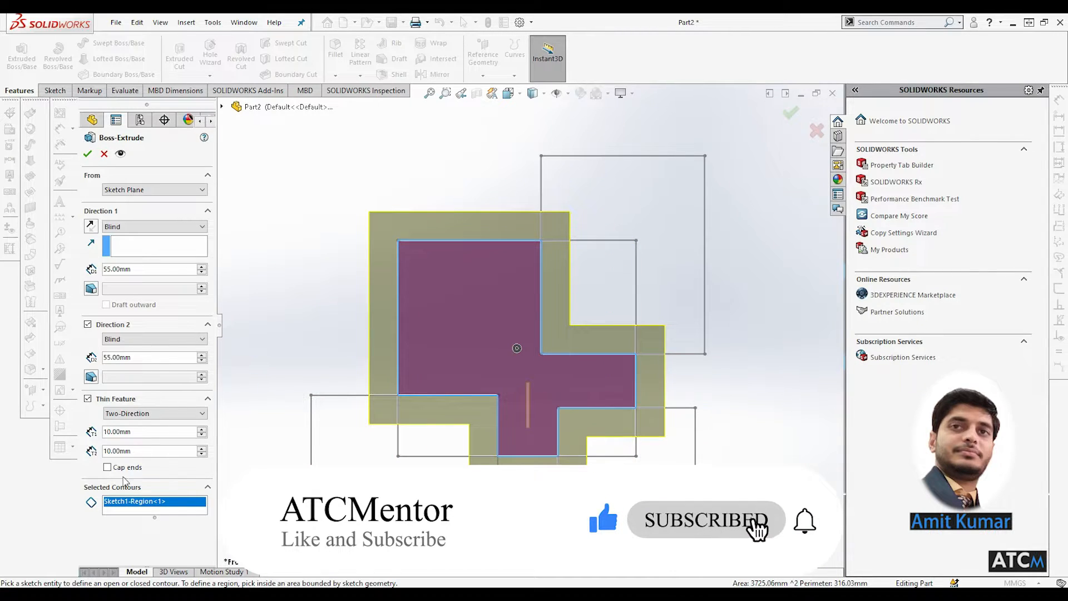
- Set the second thickness of the Two-Direction thin feature to 5 mm and inspect the wall on both sides of the contour
drag(136, 432, 84, 435)
drag(141, 456, 102, 451)
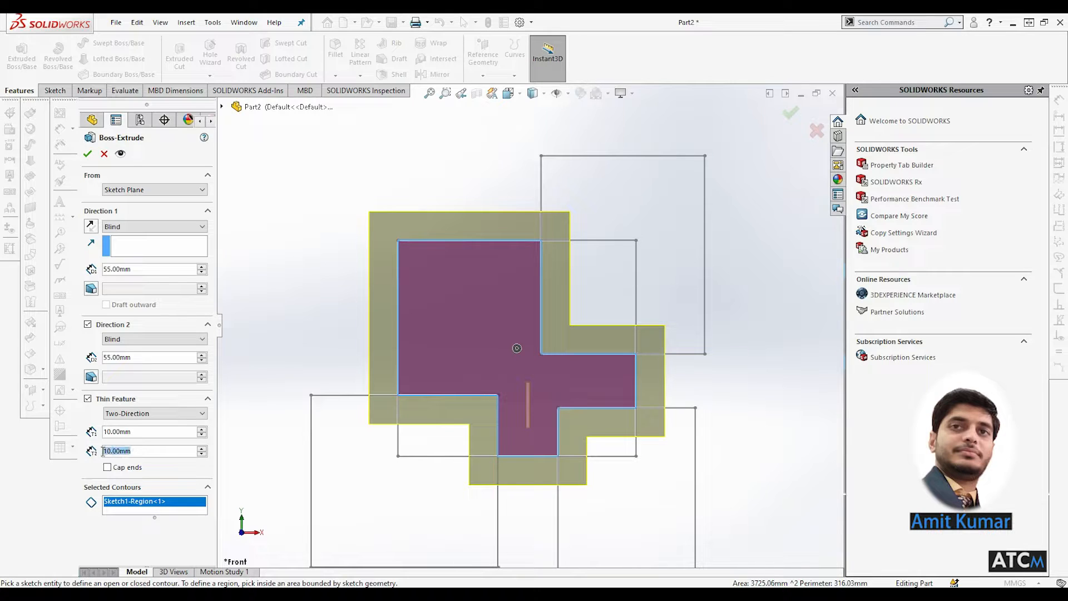
text(5)
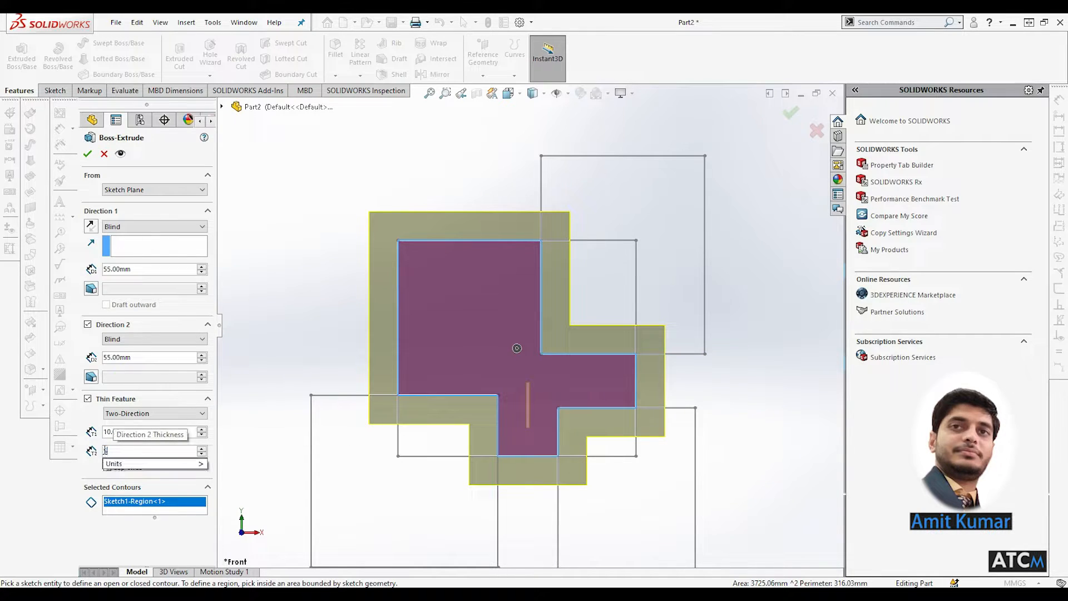
key(Return)
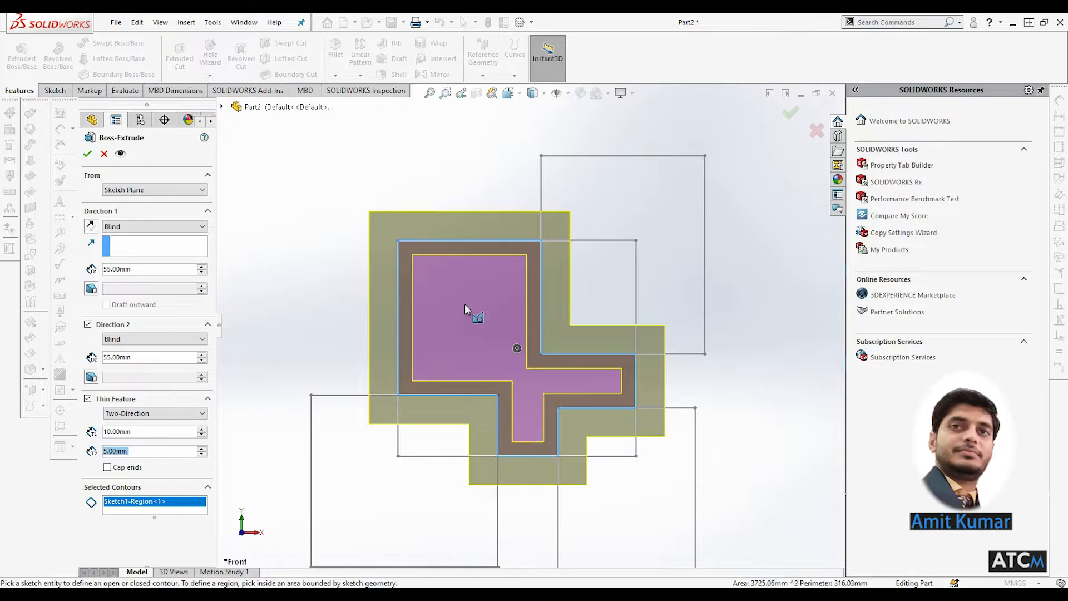
scroll(465, 303, down, 5)
scroll(428, 175, up, 2)
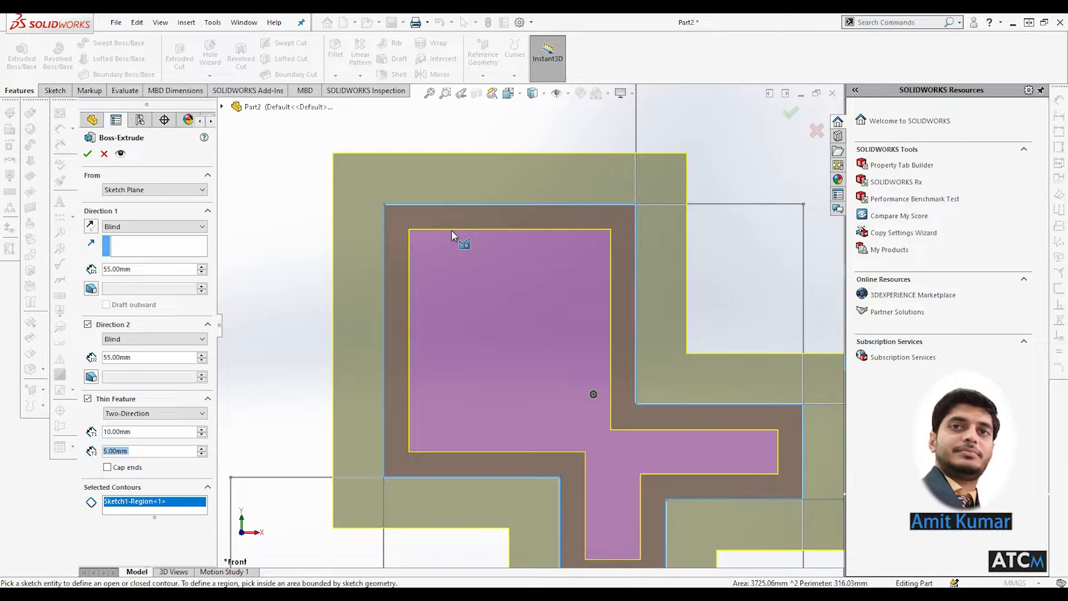
- Cap the ends of the thin extrude with a 10 mm cap thickness and finish the feature
click(108, 467)
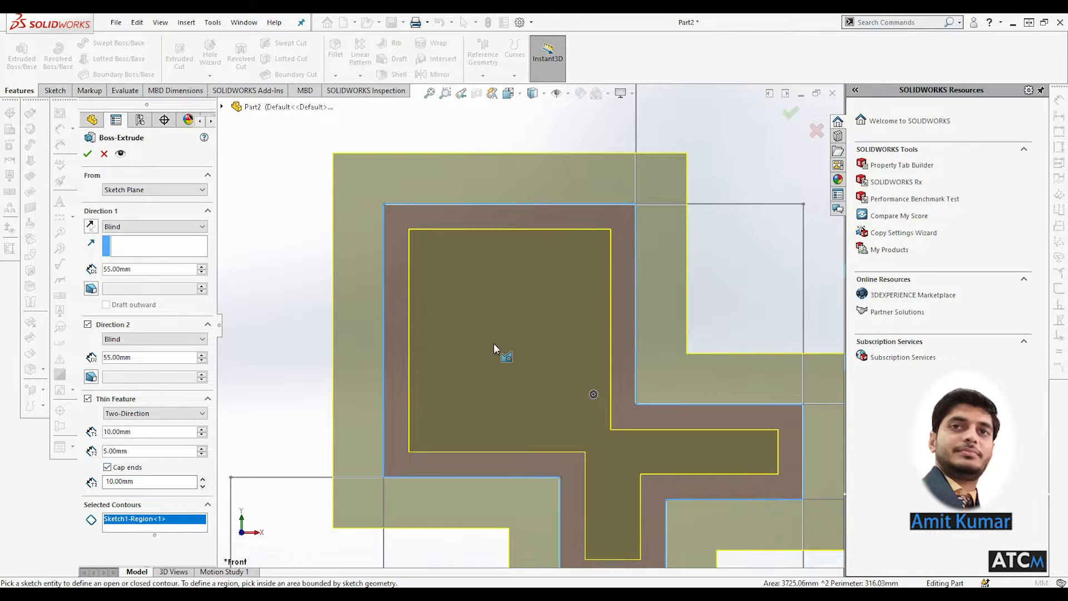
middle_drag(493, 343, 578, 334)
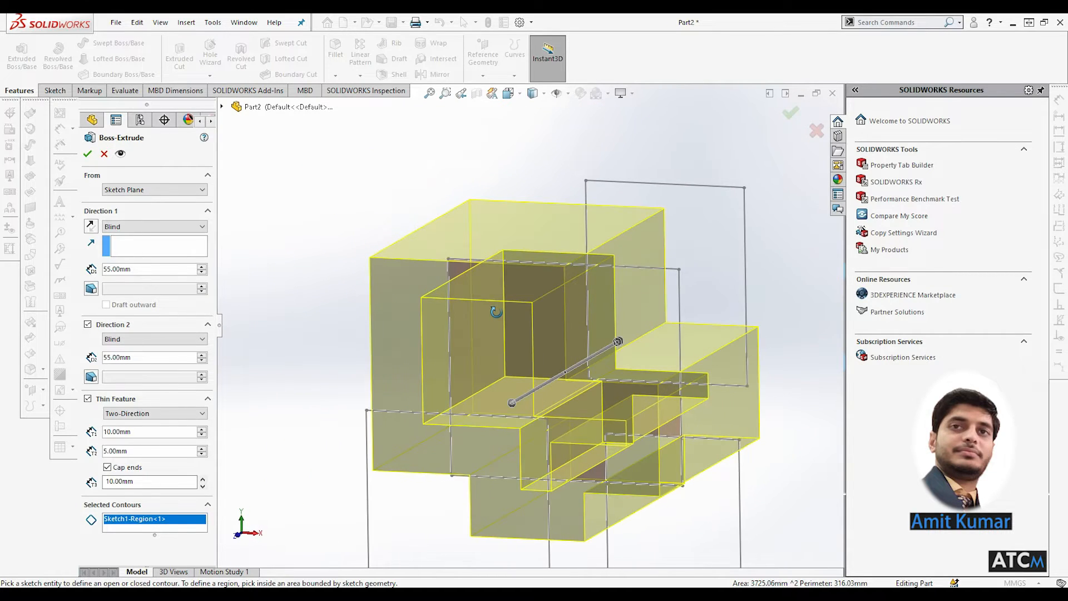
click(87, 157)
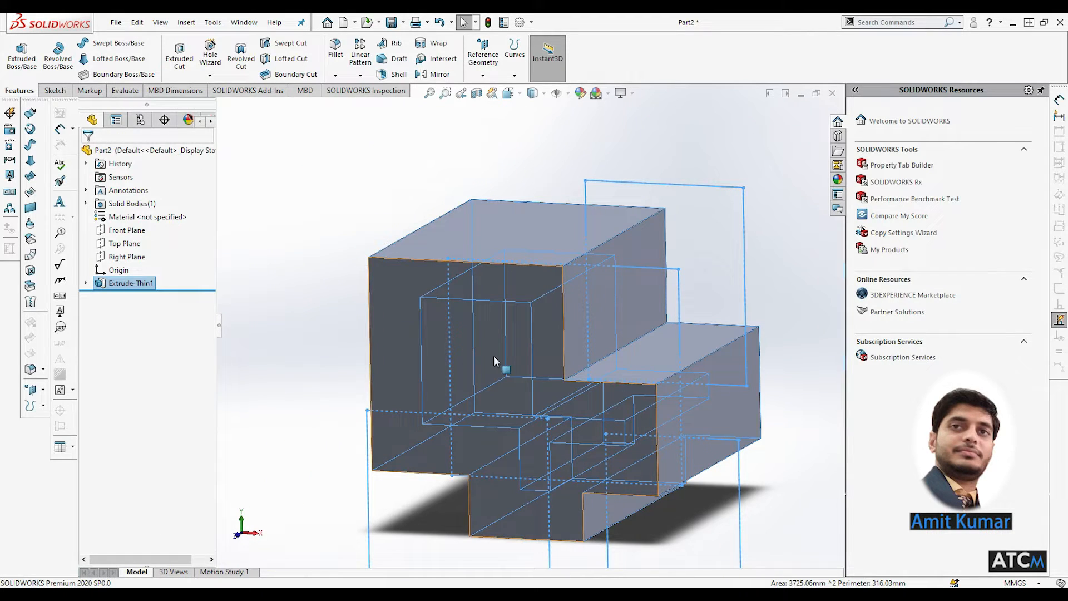
middle_drag(492, 357, 471, 305)
click(345, 279)
middle_drag(344, 281, 375, 329)
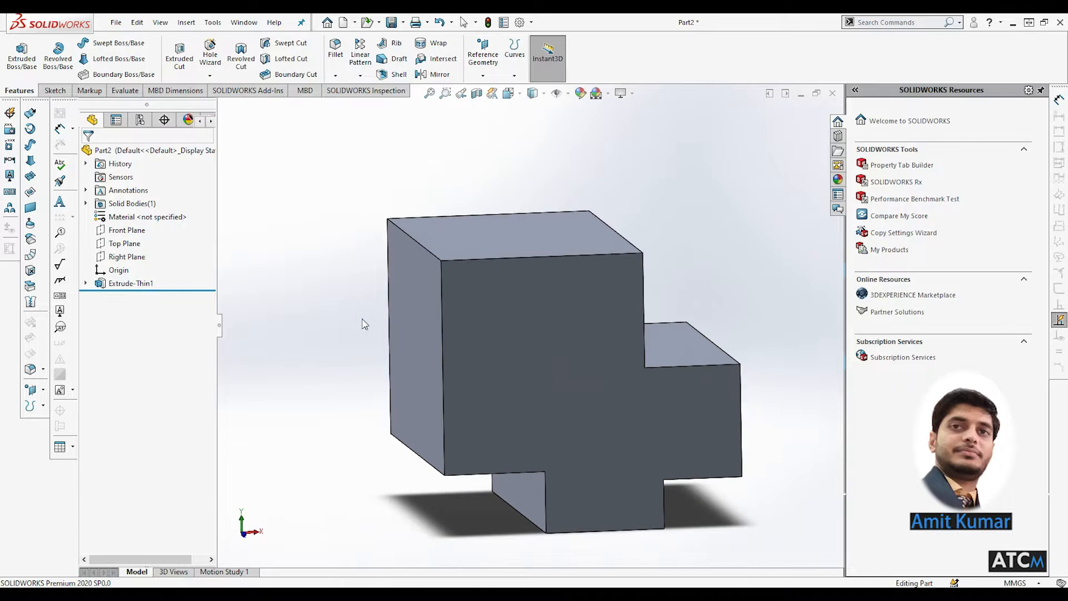
- Edit the thin extrude to turn off Cap ends and apply the change
click(553, 347)
click(139, 285)
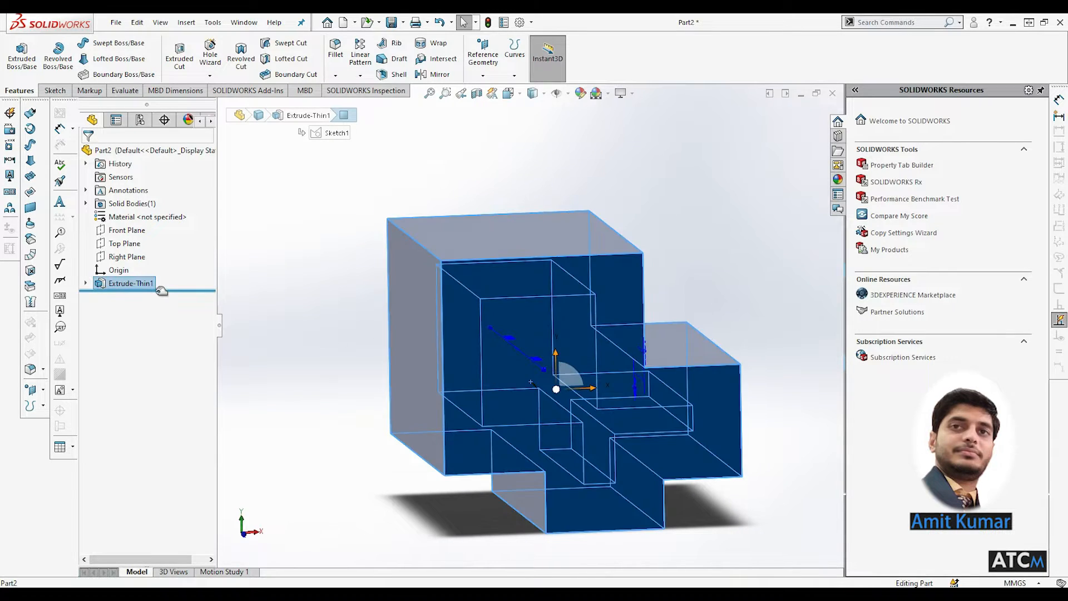
right_click(132, 285)
click(160, 249)
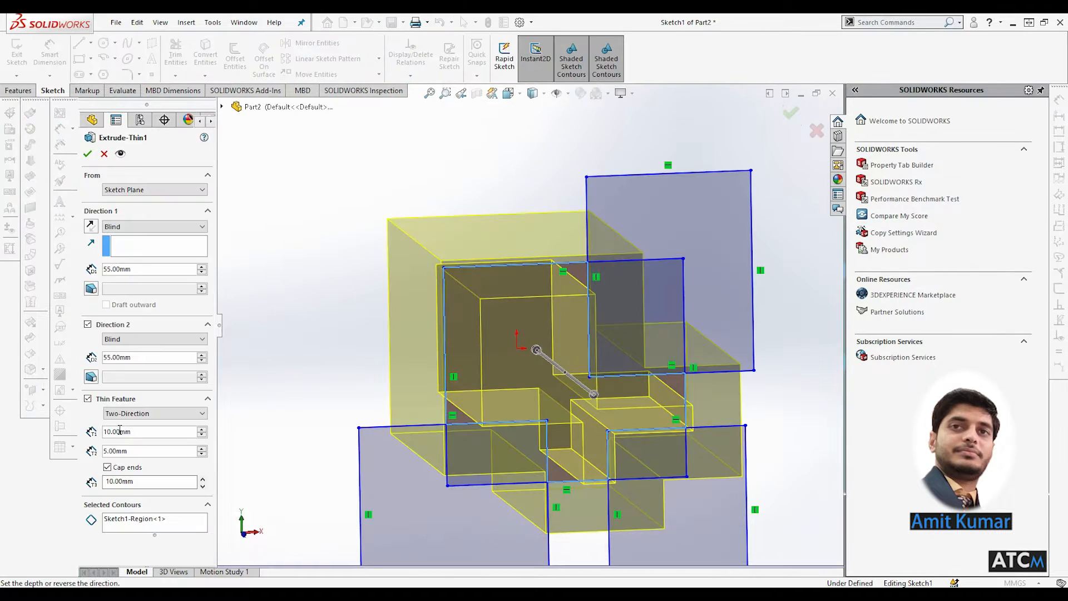
click(106, 467)
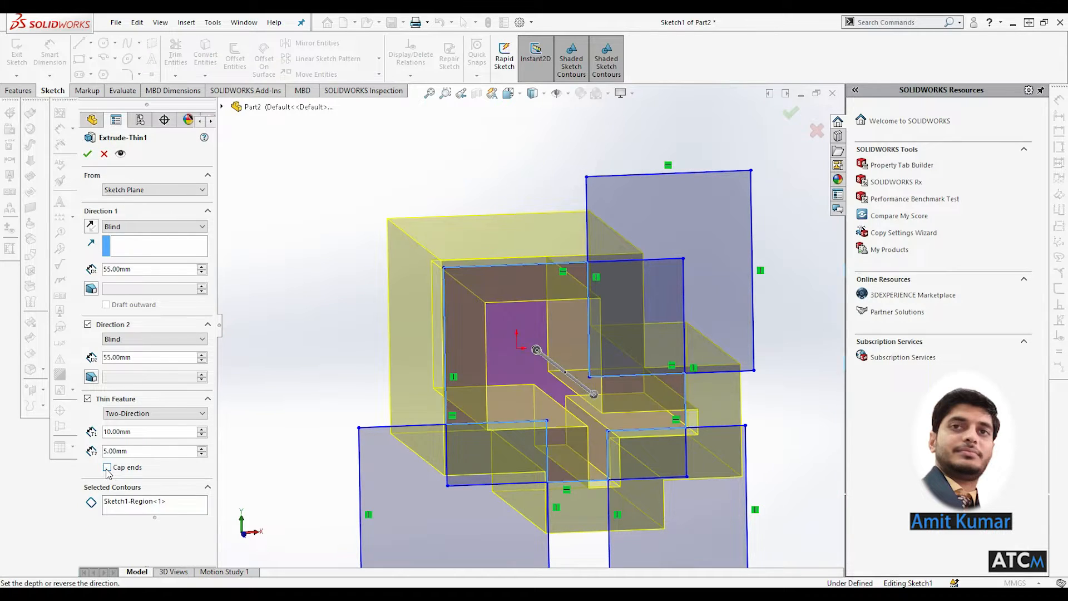
click(87, 153)
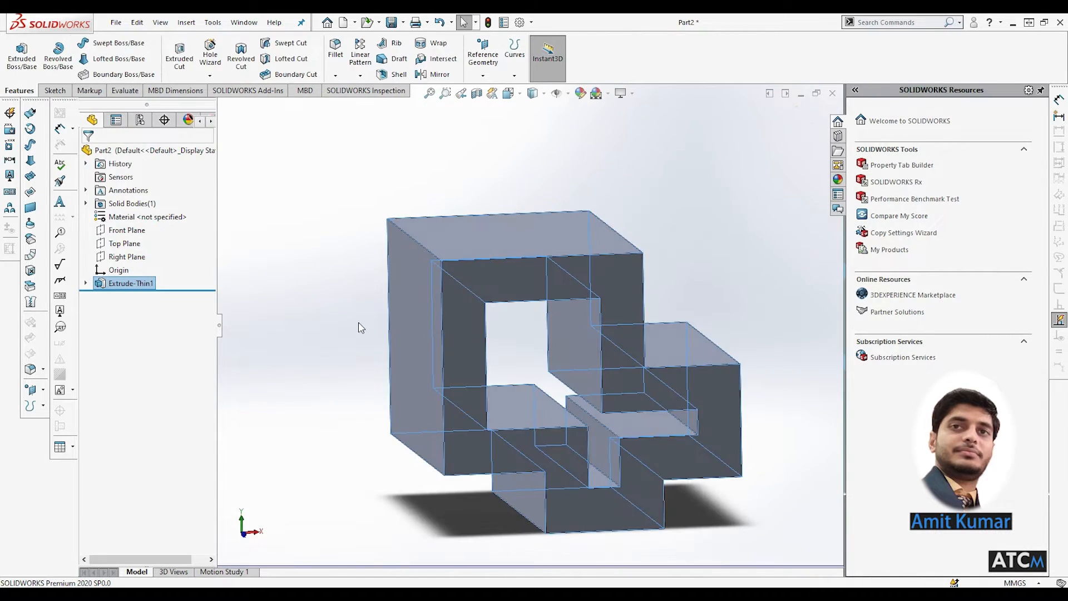
middle_drag(327, 284, 252, 302)
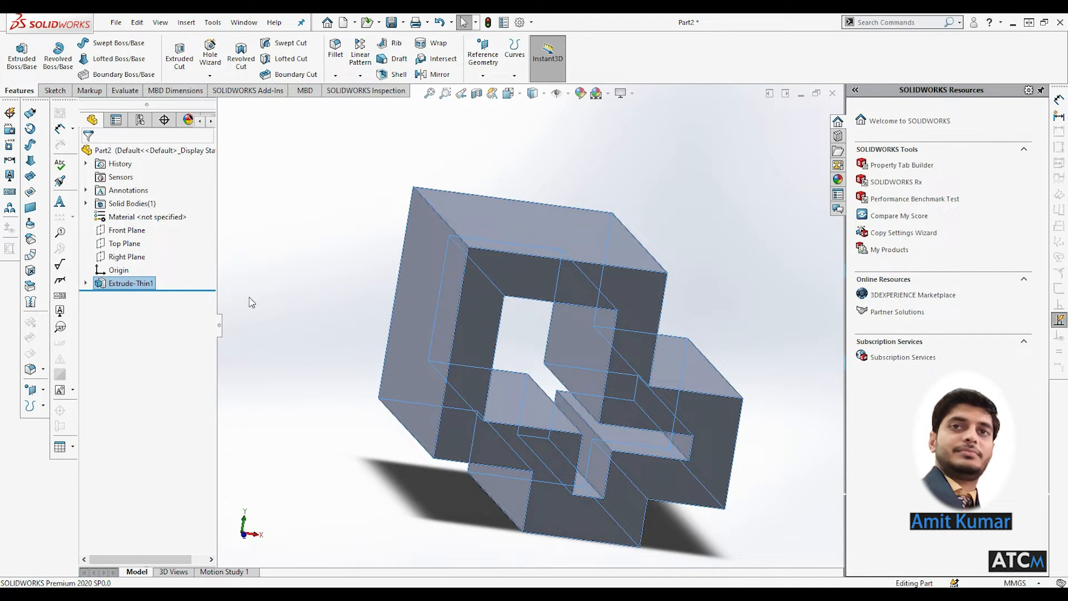
- Edit the thin extrude to cap its ends with a 5 mm thickness, inspect the preview and accept
right_click(138, 284)
click(147, 245)
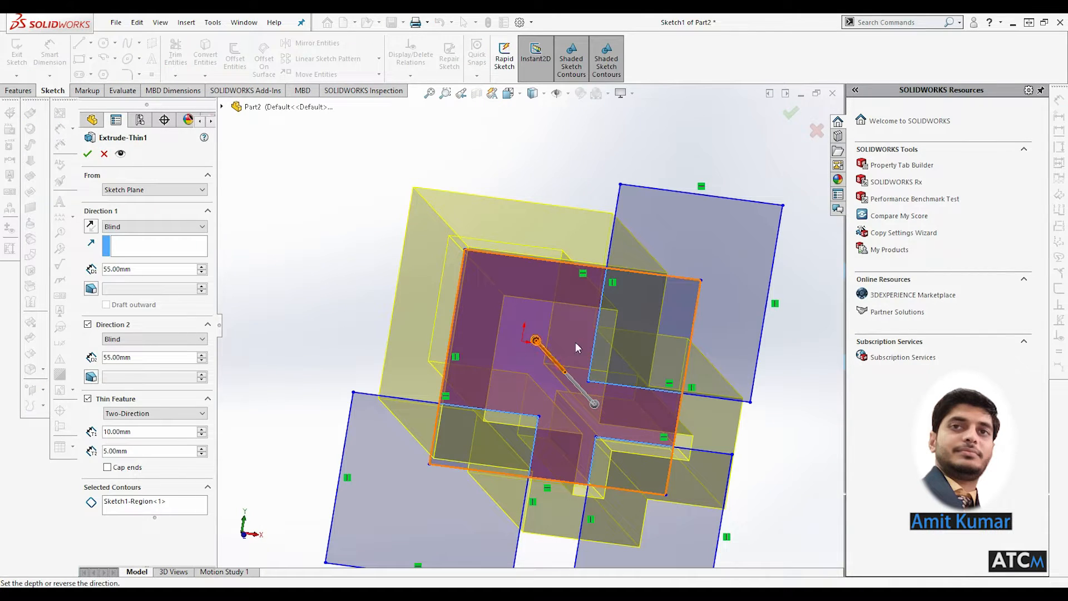
middle_drag(576, 348, 532, 394)
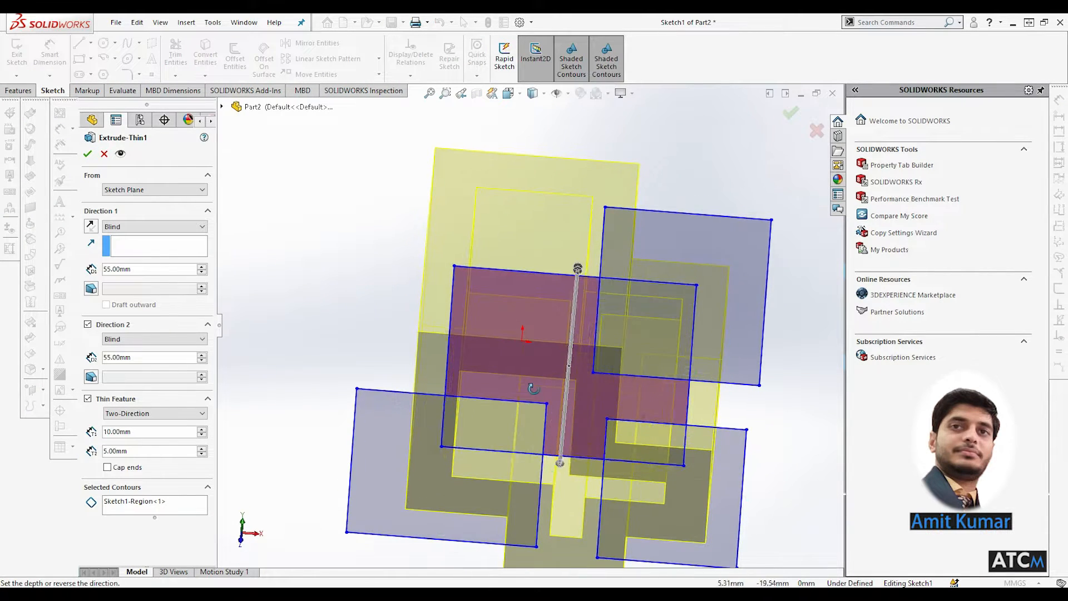
click(107, 468)
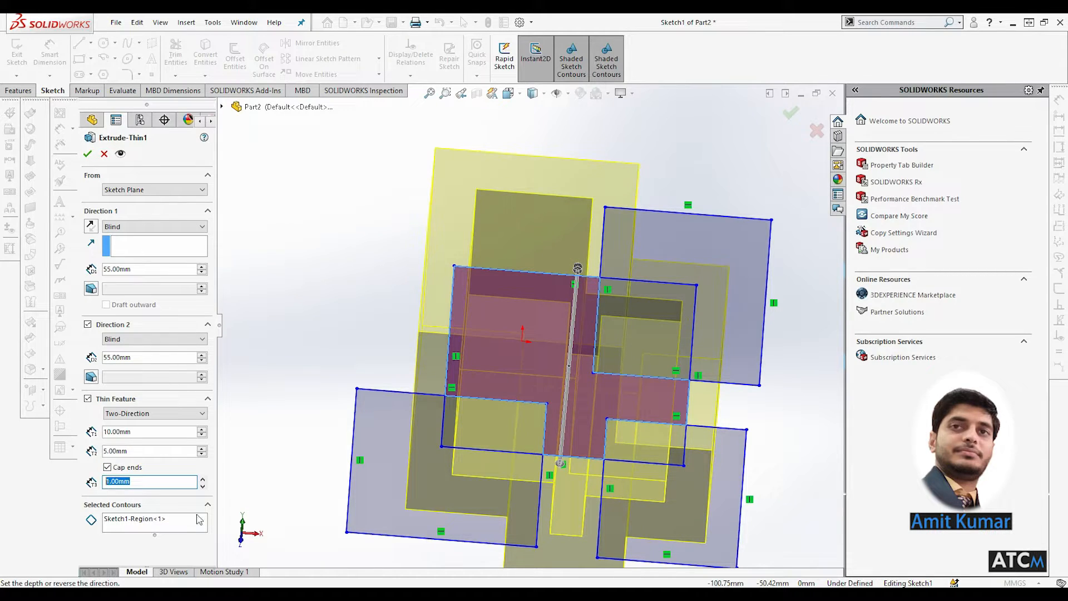
text(5)
middle_drag(382, 304, 395, 418)
scroll(531, 273, down, 5)
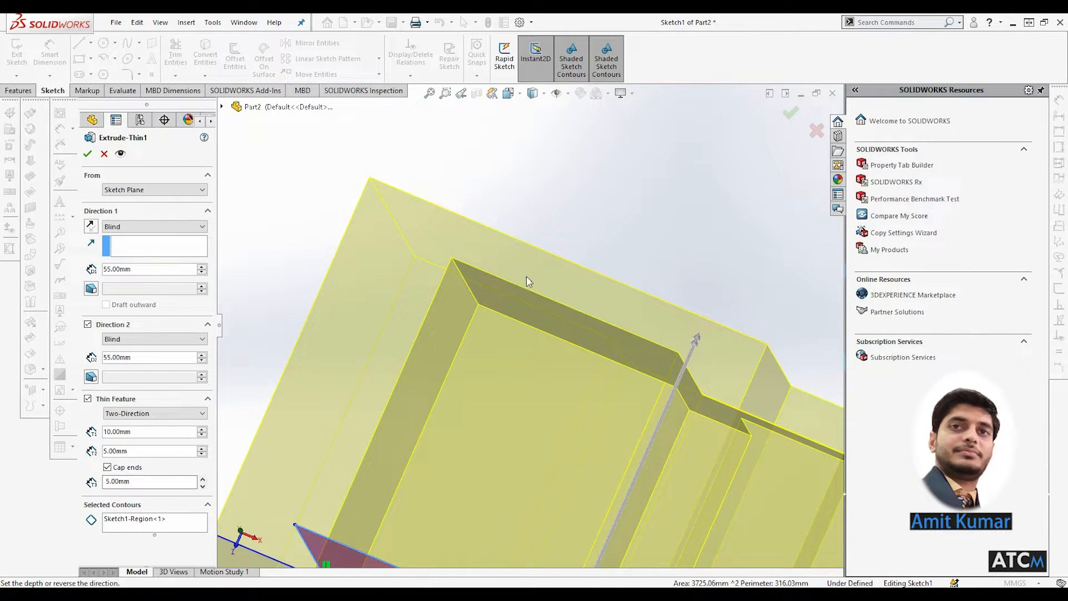
scroll(523, 284, up, 5)
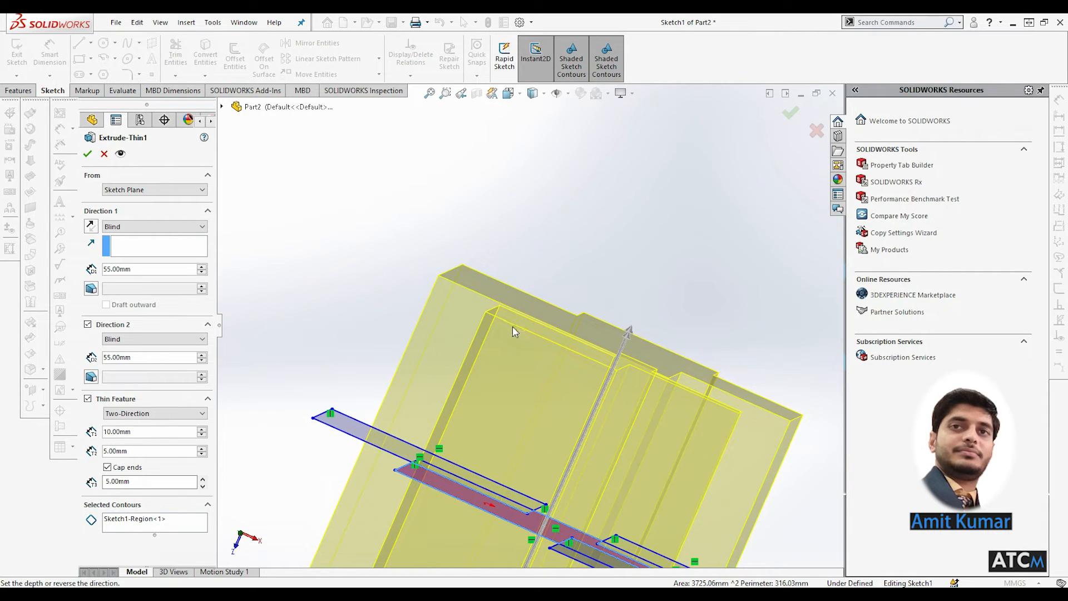
scroll(485, 405, up, 5)
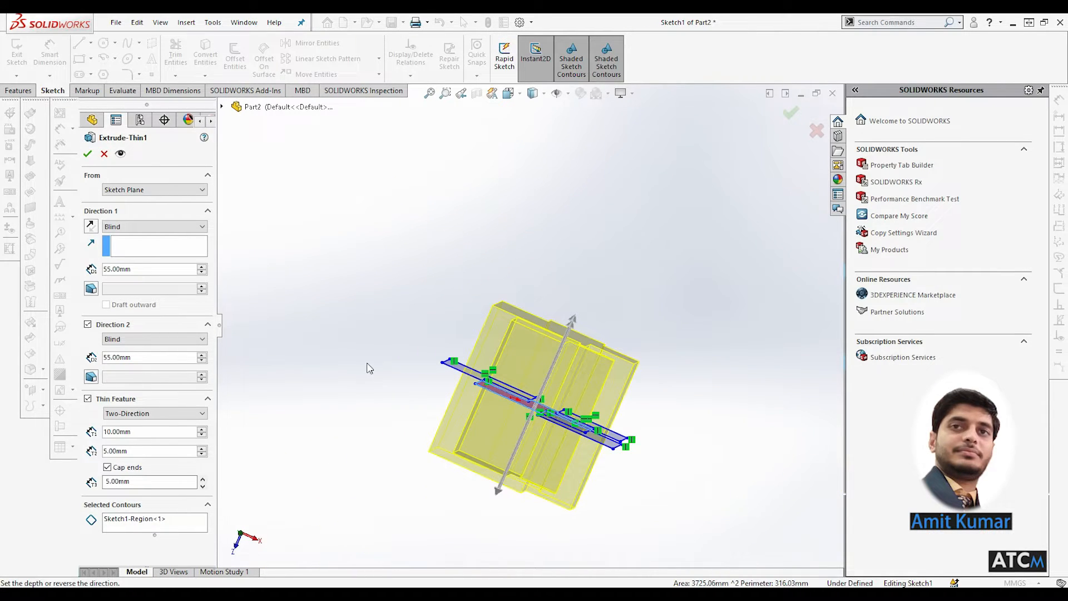
click(88, 153)
- Section the part from its stepped side face at an offset of -51 mm to inspect the hollow interior and capped ends
middle_drag(377, 291, 417, 164)
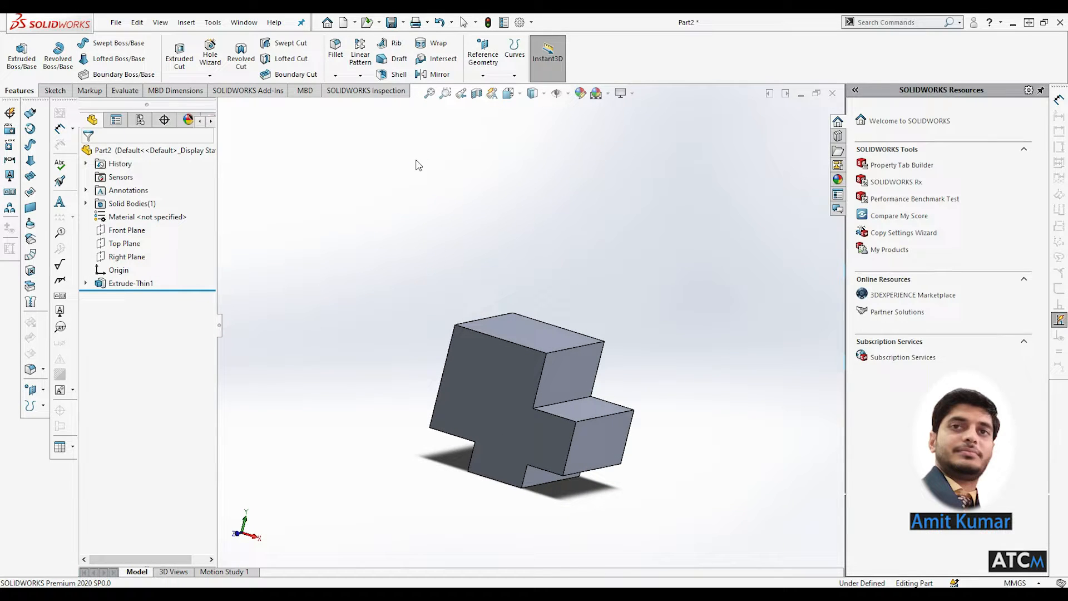
click(477, 95)
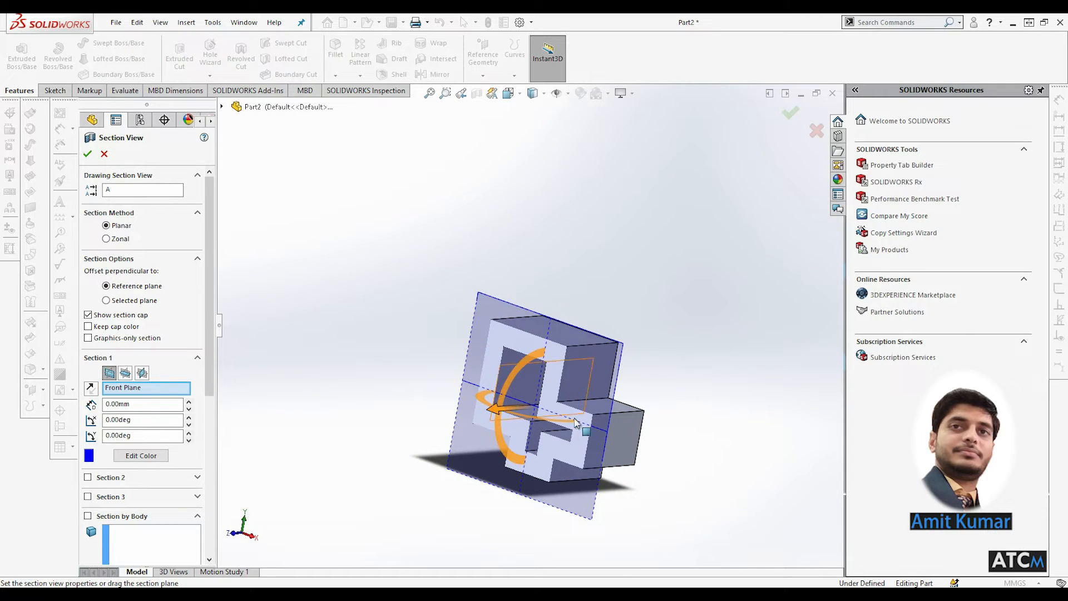
click(617, 430)
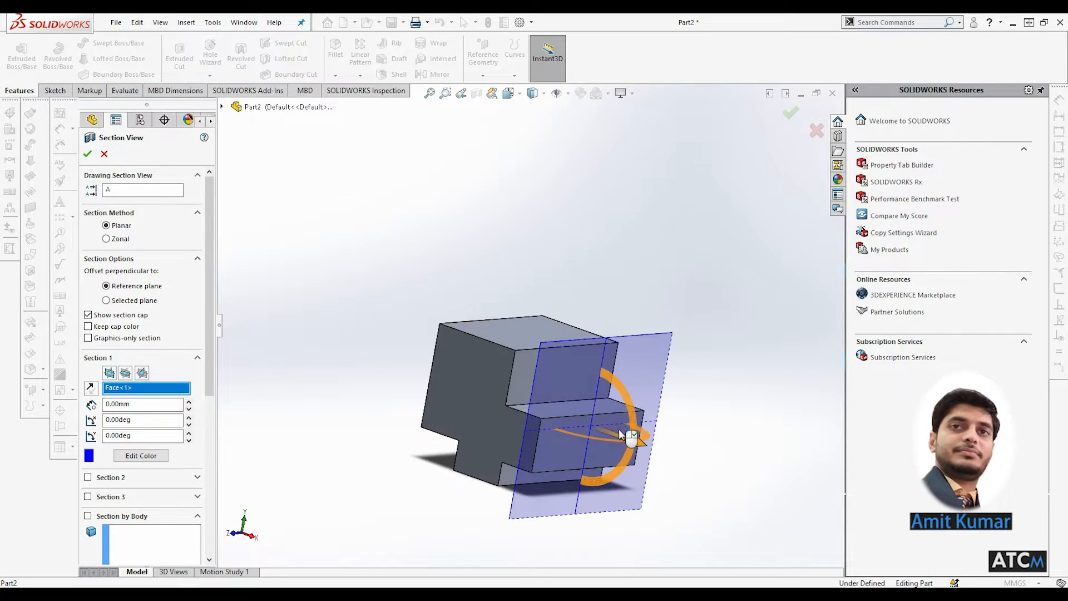
drag(639, 445, 582, 427)
scroll(488, 390, down, 5)
middle_drag(519, 398, 482, 365)
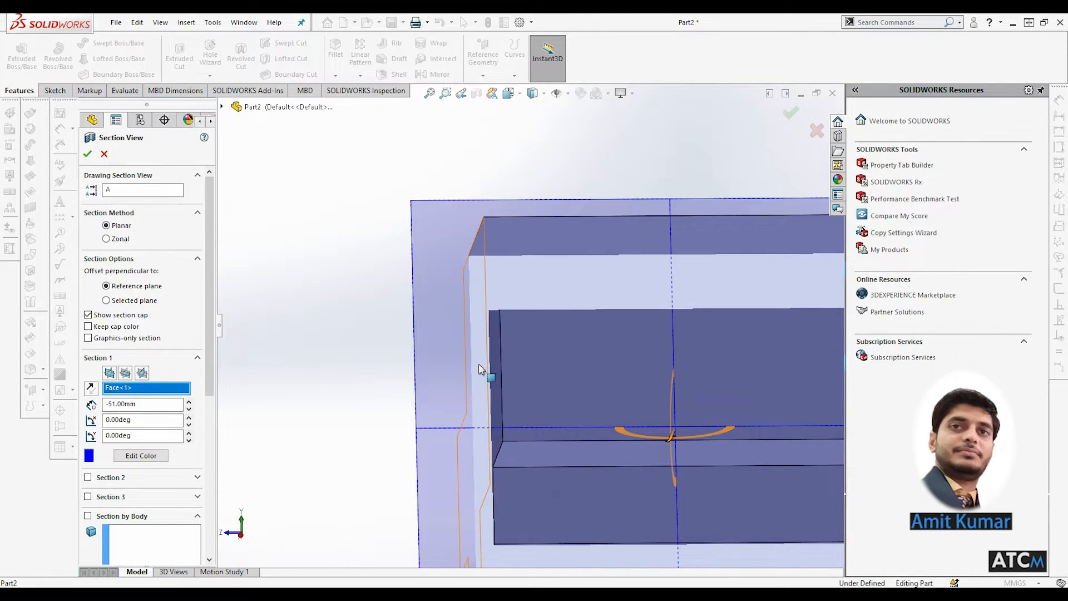
click(88, 154)
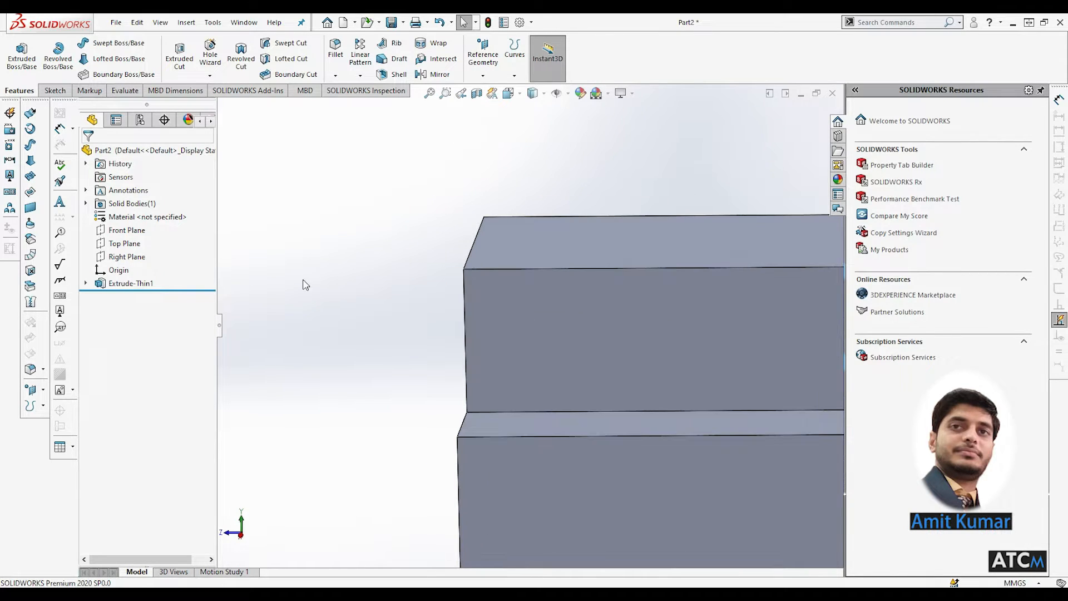
- Reopen the thin extrude's definition and review its direction, wall thickness and cap settings
right_click(147, 283)
click(158, 266)
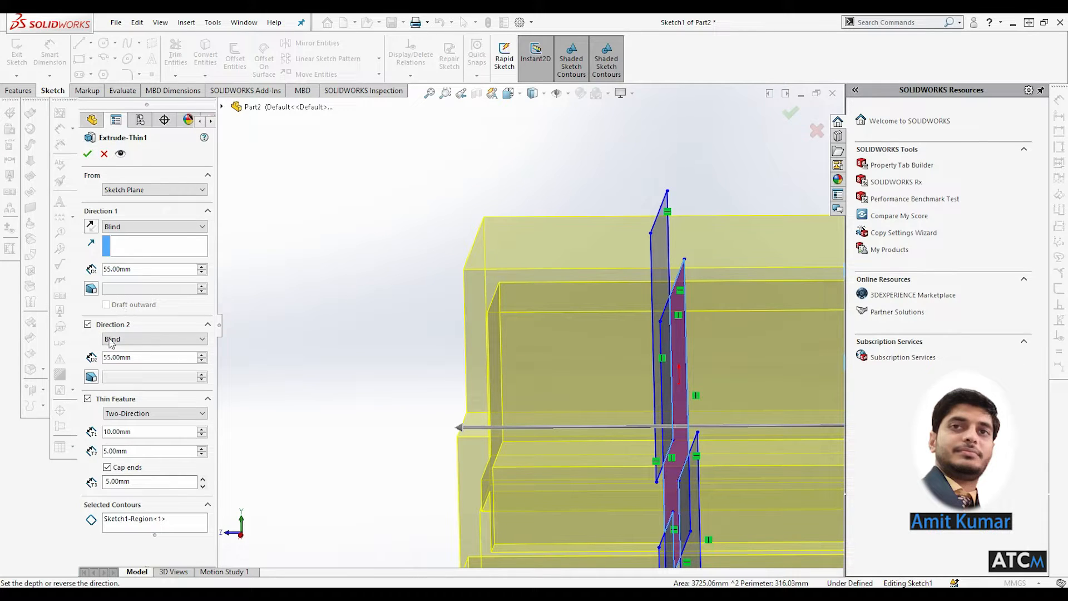
key(z)
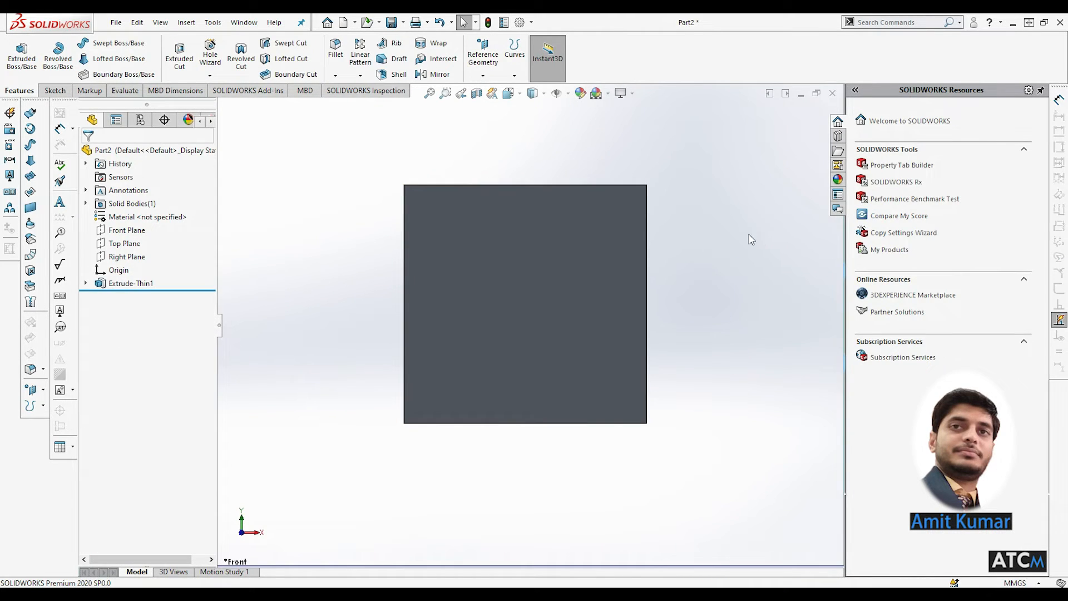
- Edit the rectangular block's thin extrude to turn off Direction 2, keeping Direction 1 as Blind, and accept
scroll(391, 246, up, 3)
middle_drag(408, 271, 411, 376)
scroll(406, 370, up, 1)
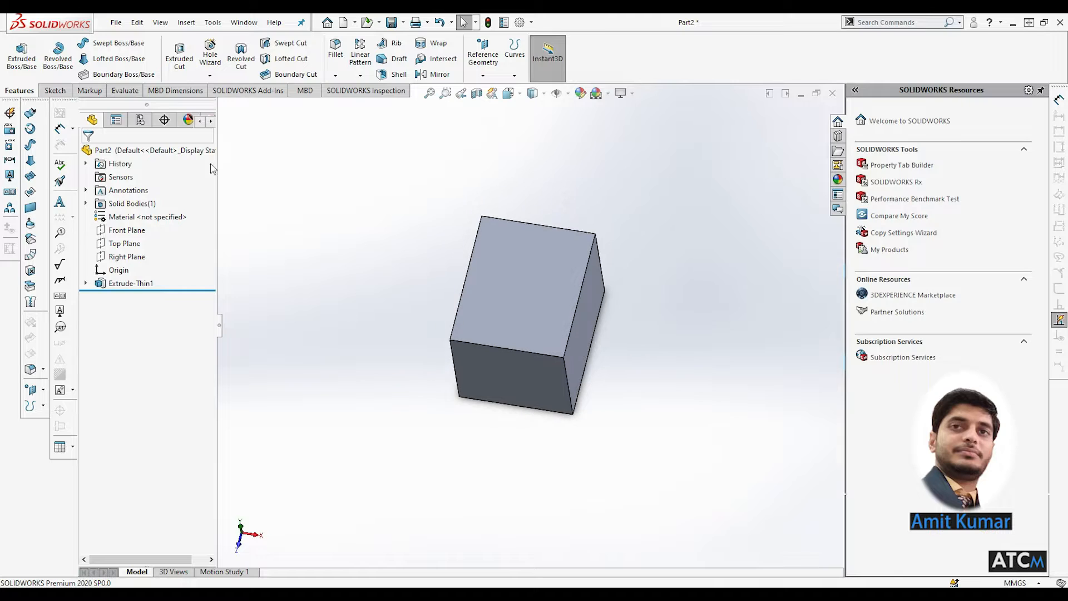
click(130, 283)
click(130, 248)
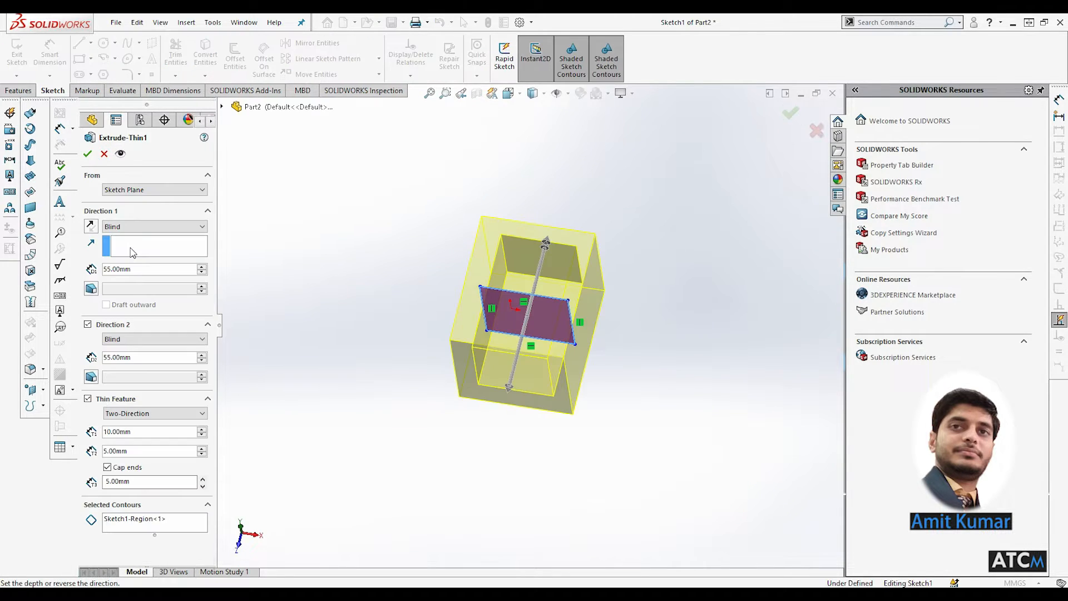
click(128, 227)
click(230, 303)
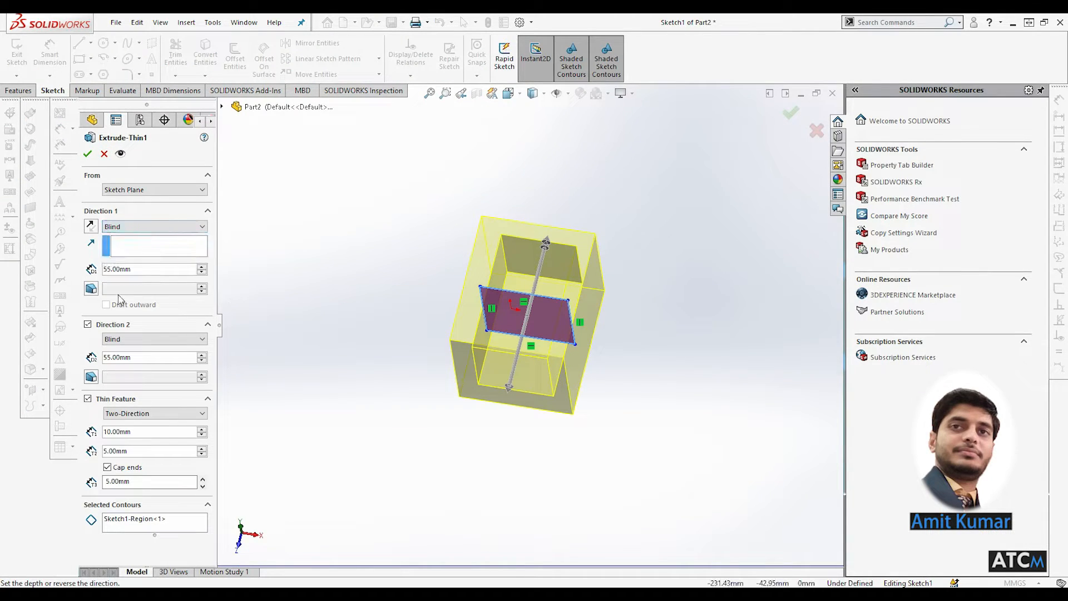
click(88, 325)
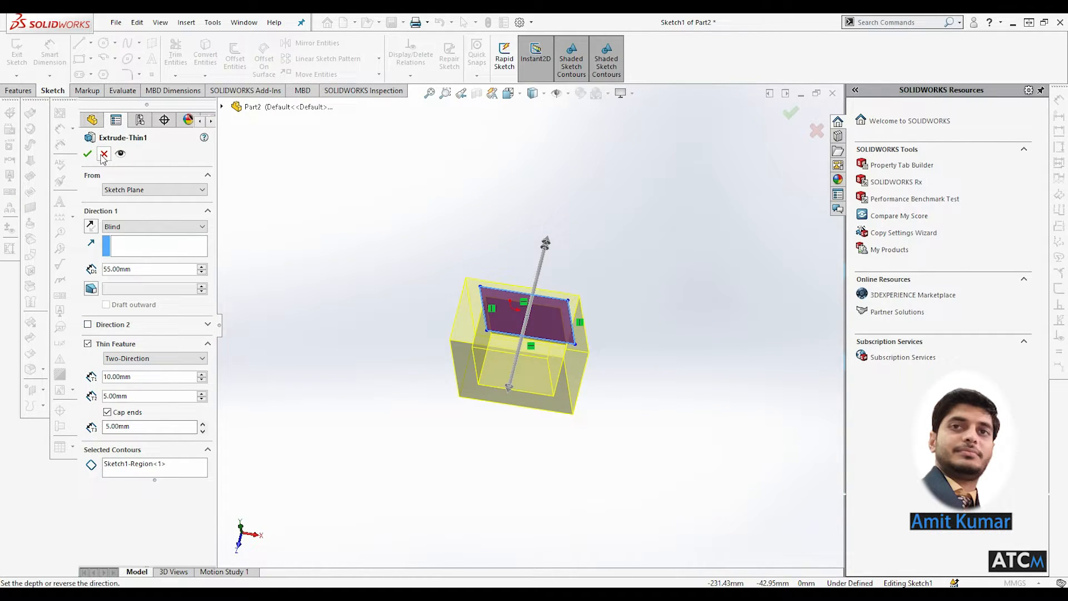
click(88, 344)
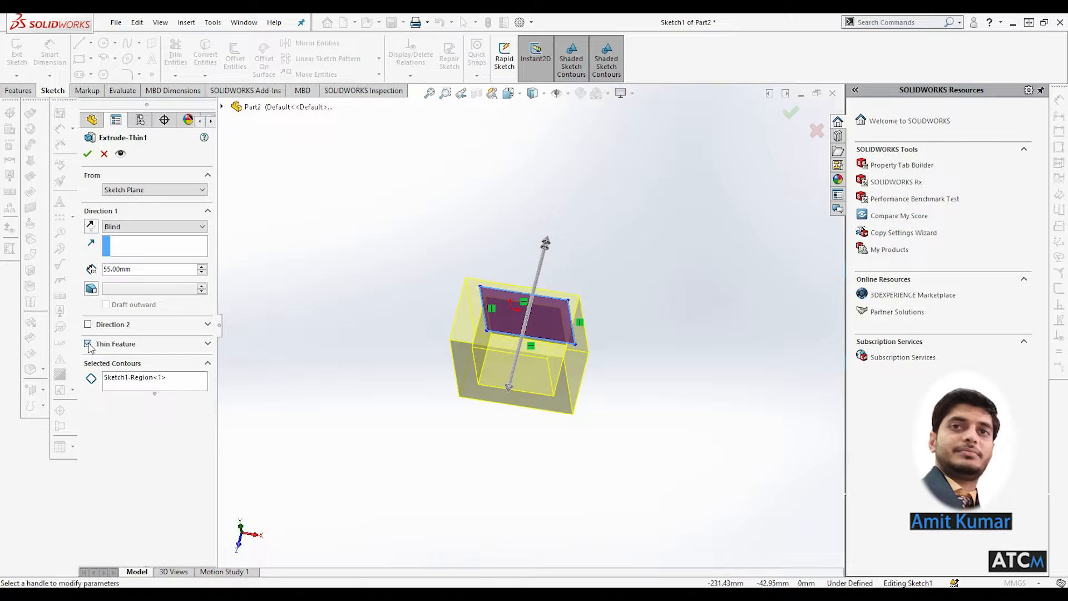
click(88, 153)
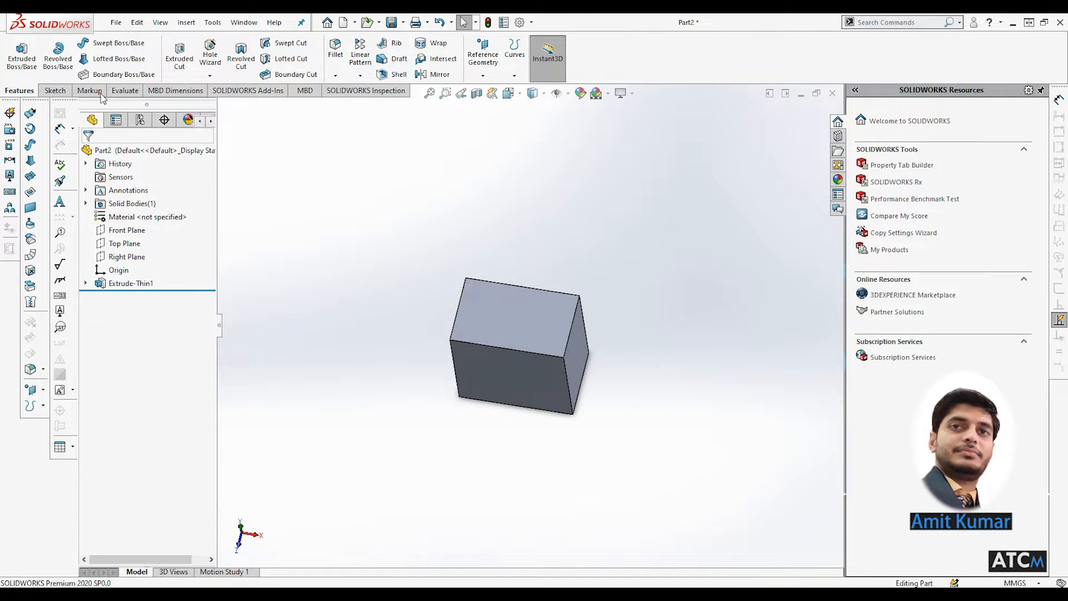
- Start a sketch on the block's top face and draw a corner rectangle about 28 by 16 mm inside it
click(55, 91)
click(17, 54)
click(509, 313)
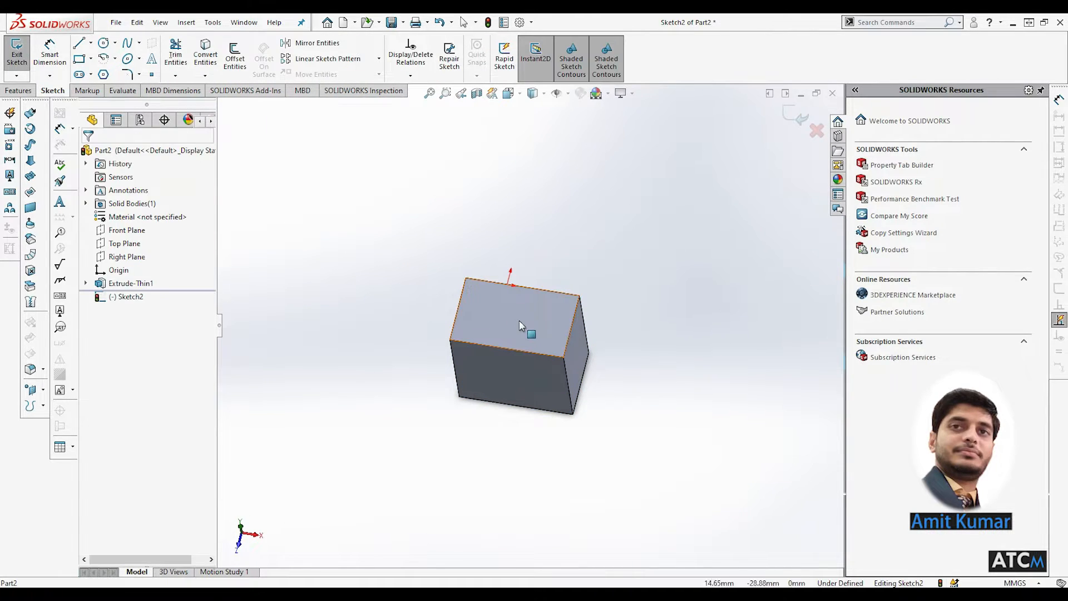
click(80, 59)
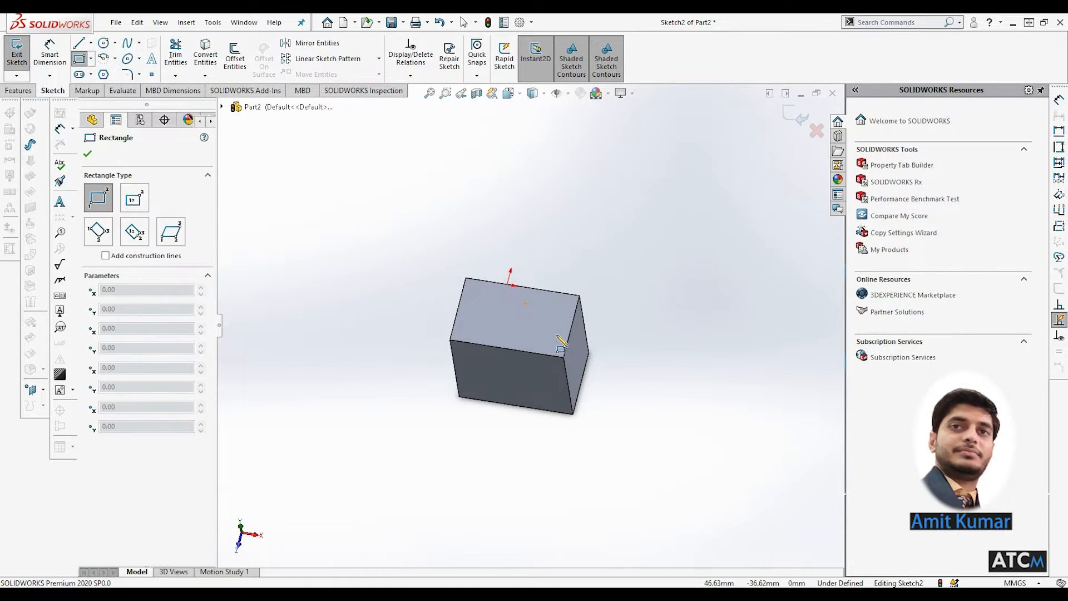
drag(495, 302, 525, 324)
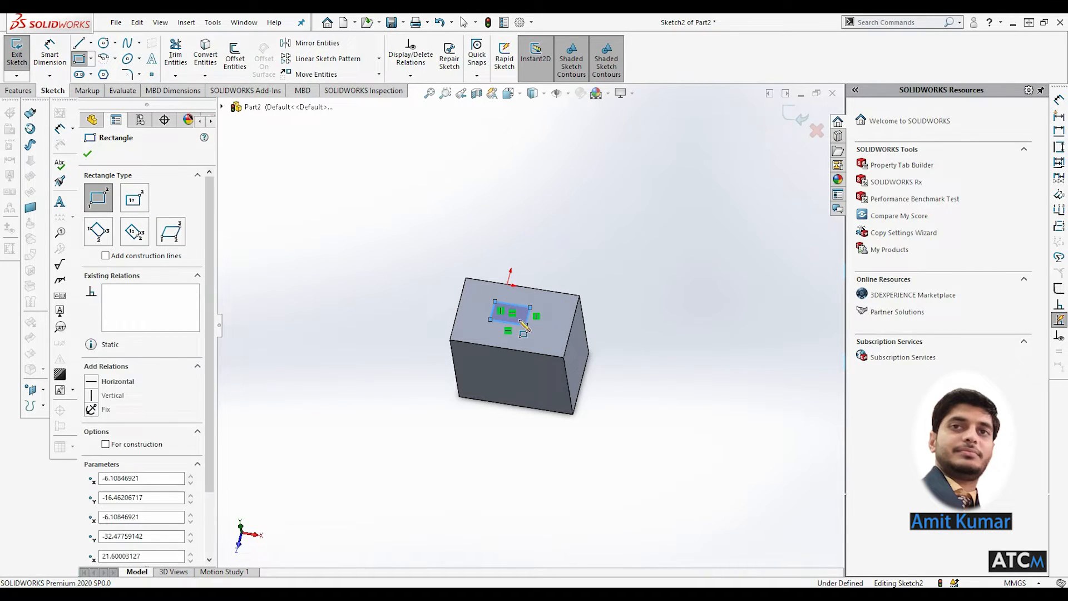
- Extrude the rectangle upward from the block's top face as a Blind boss 55 mm high with Merge result turned off
click(88, 154)
click(18, 91)
click(22, 54)
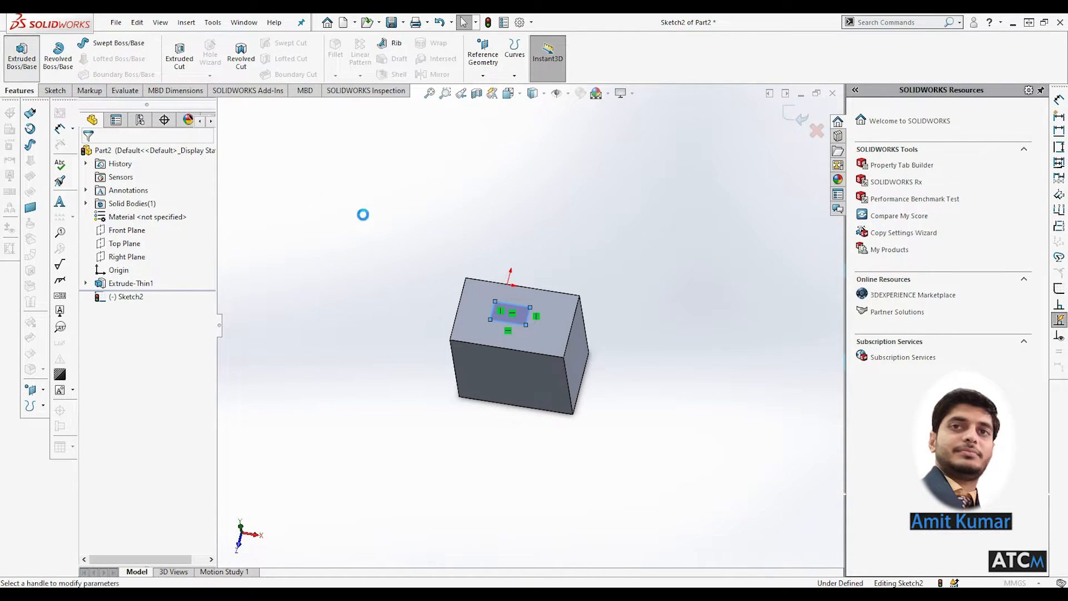
middle_drag(502, 309, 449, 210)
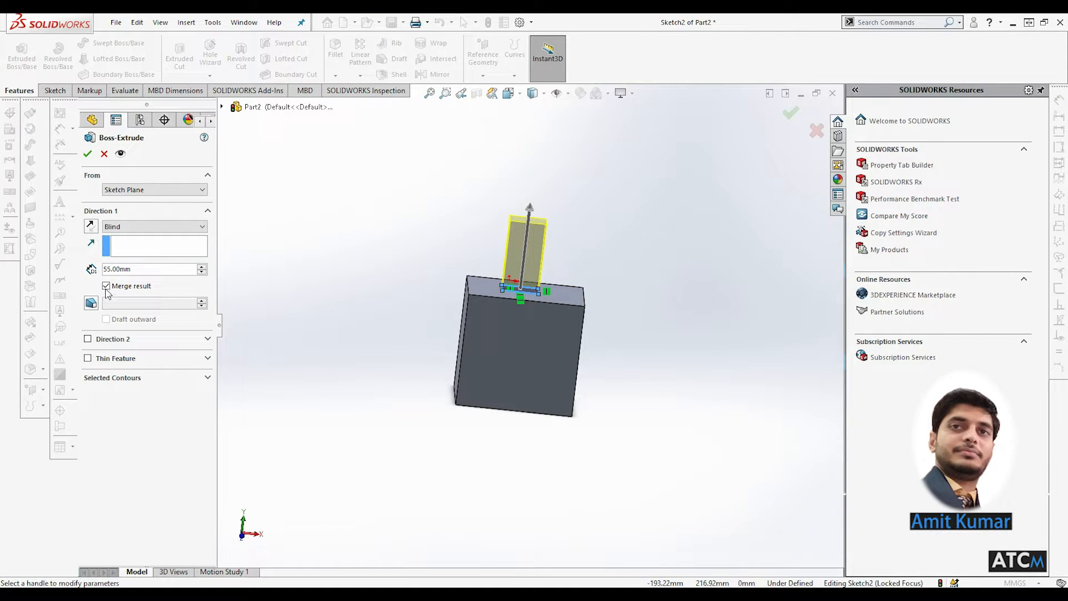
click(87, 154)
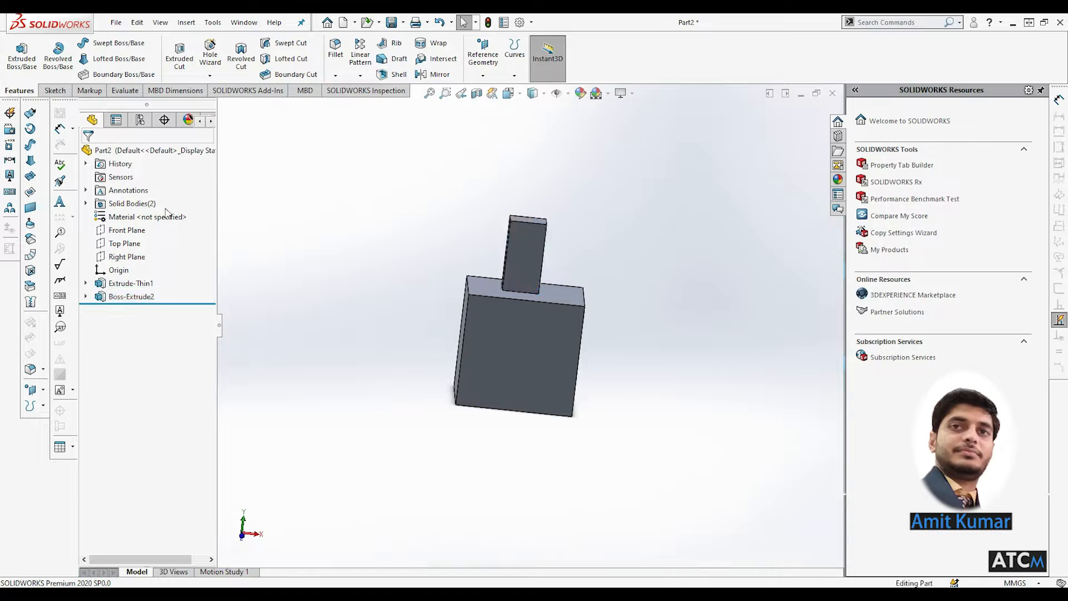
- Expand the part's list of solid bodies and identify the block's body in the front view
click(86, 203)
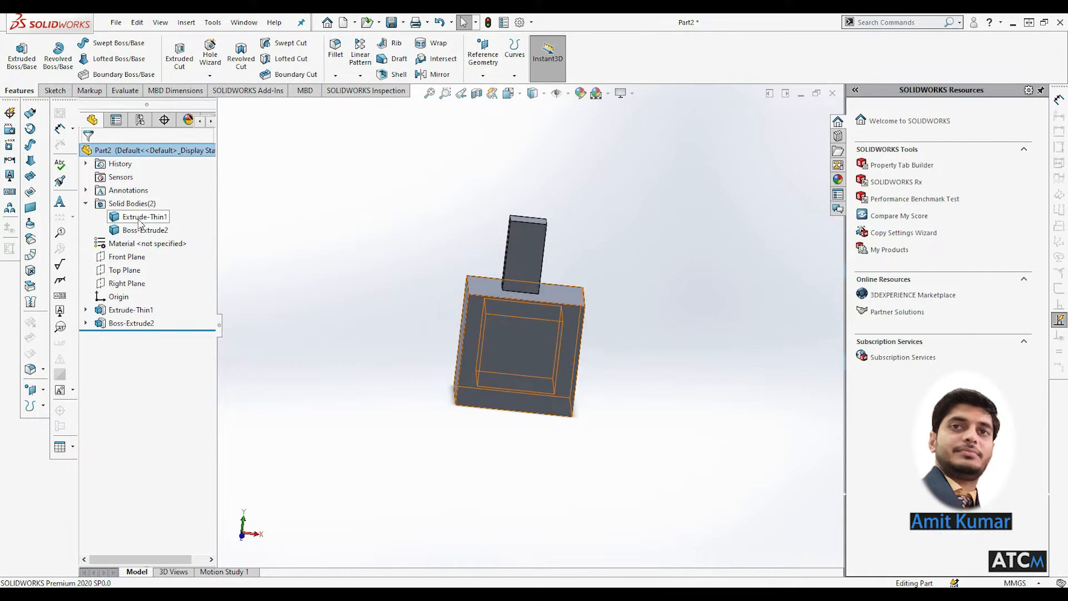
click(141, 218)
click(420, 155)
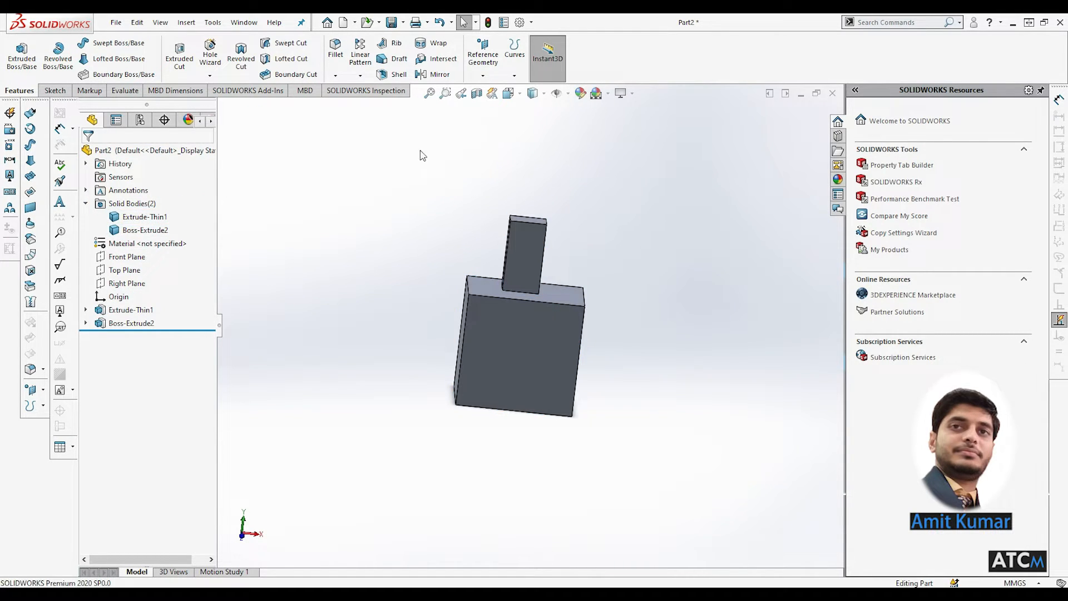
click(509, 94)
click(464, 437)
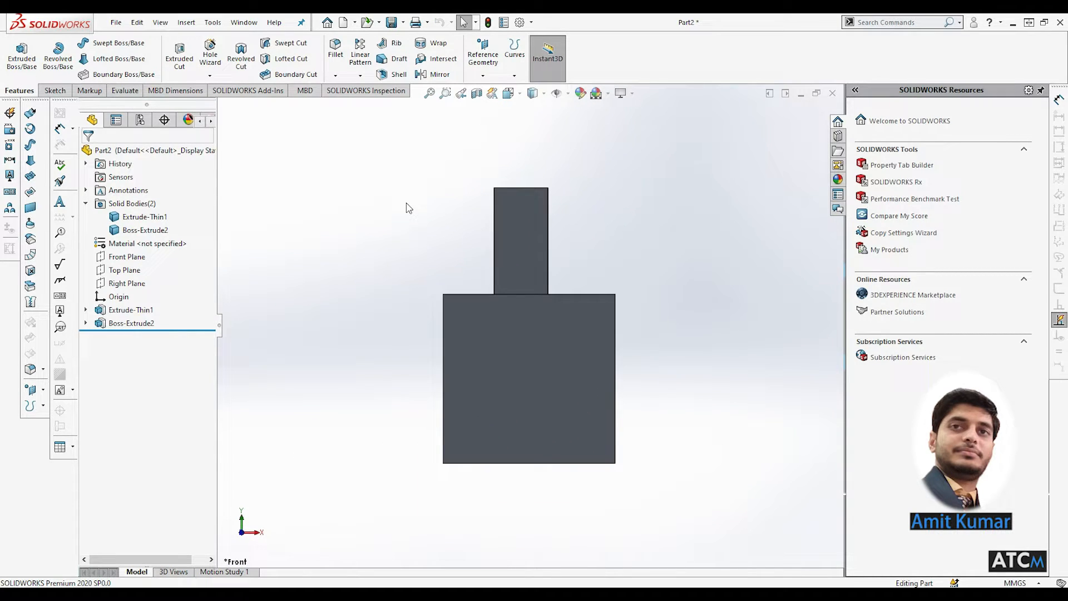
click(524, 341)
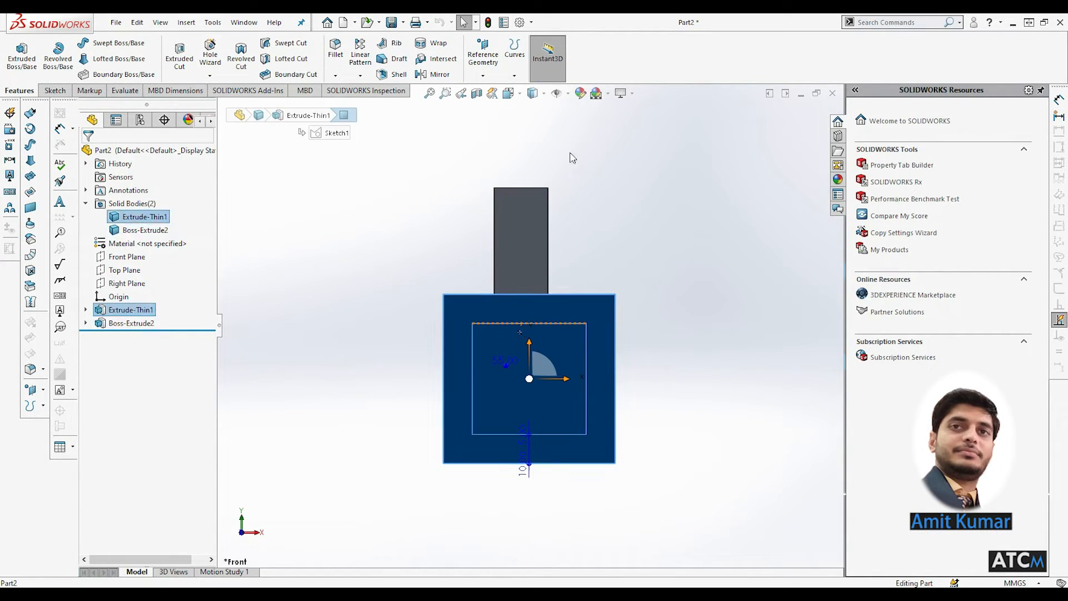
click(430, 183)
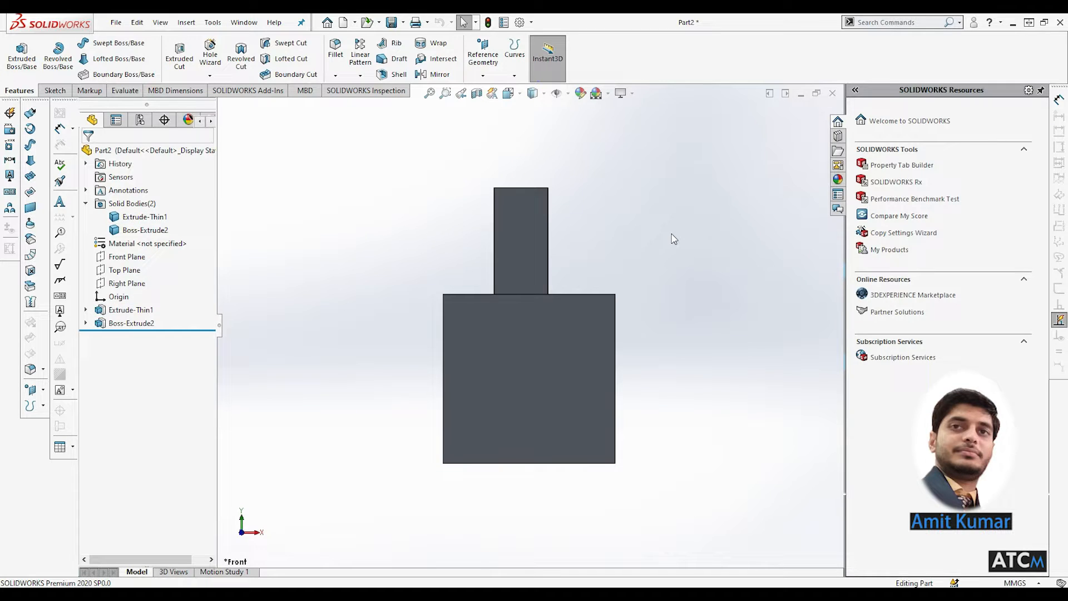
- Examine the upper boss and the lower block as individual bodies from an angled view, selecting each in turn
click(430, 92)
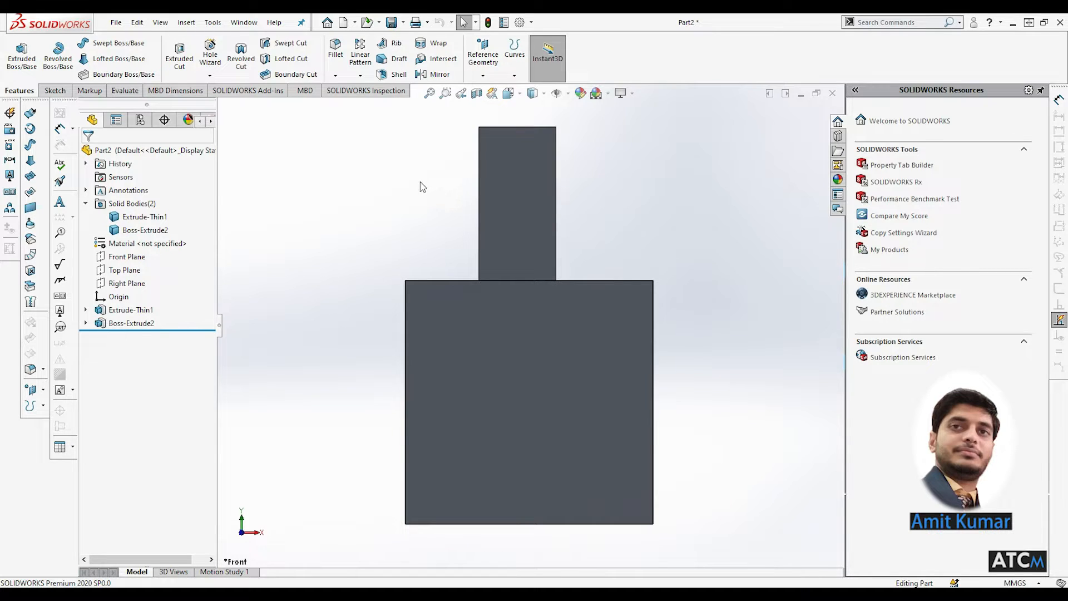
middle_drag(420, 187, 440, 206)
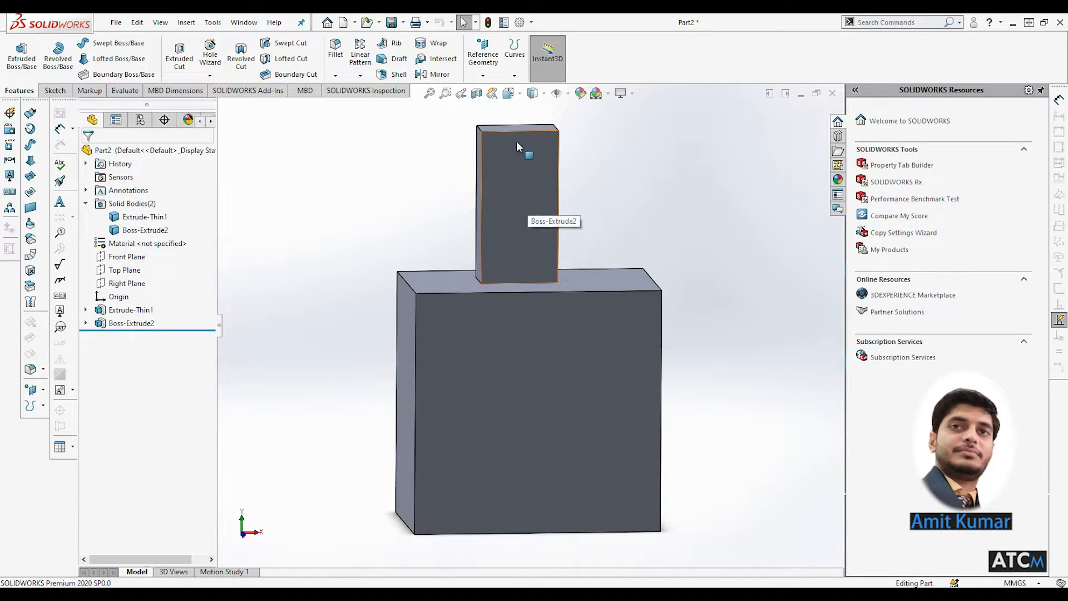
scroll(516, 145, up, 2)
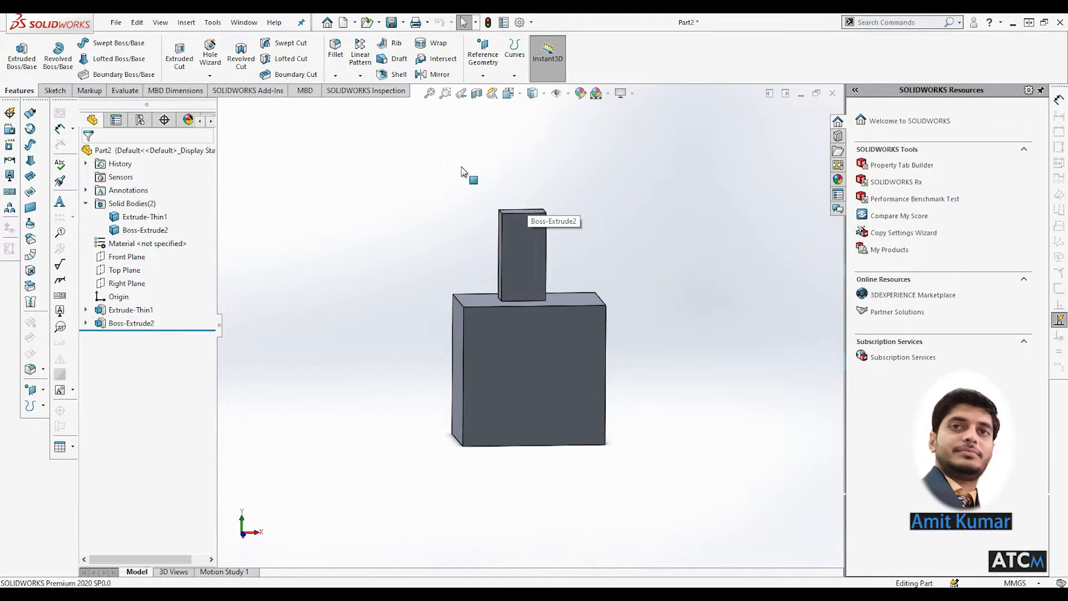
click(522, 257)
click(695, 433)
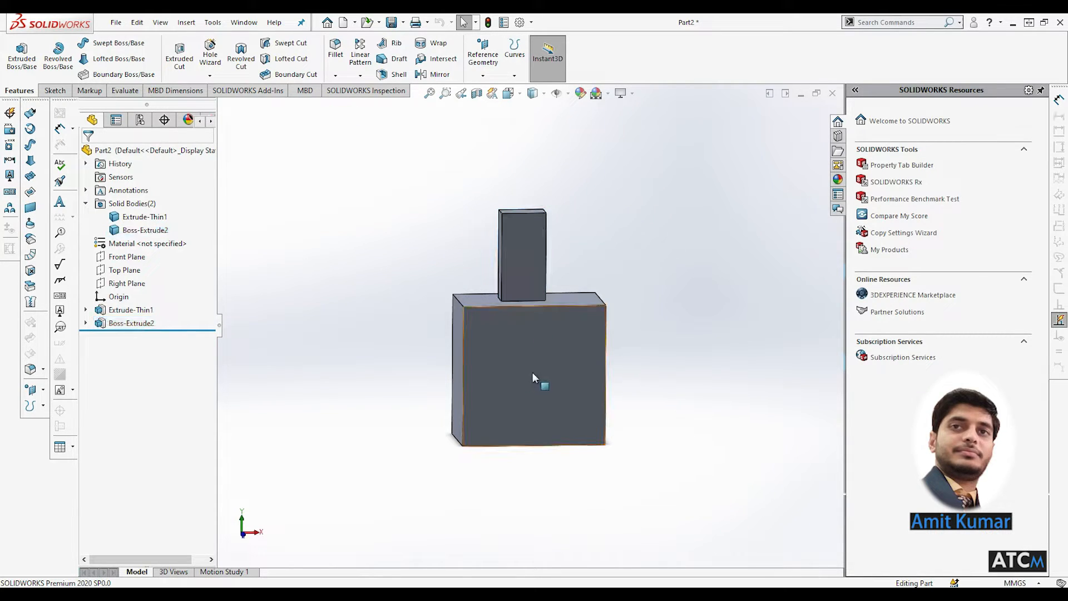
click(531, 376)
click(373, 327)
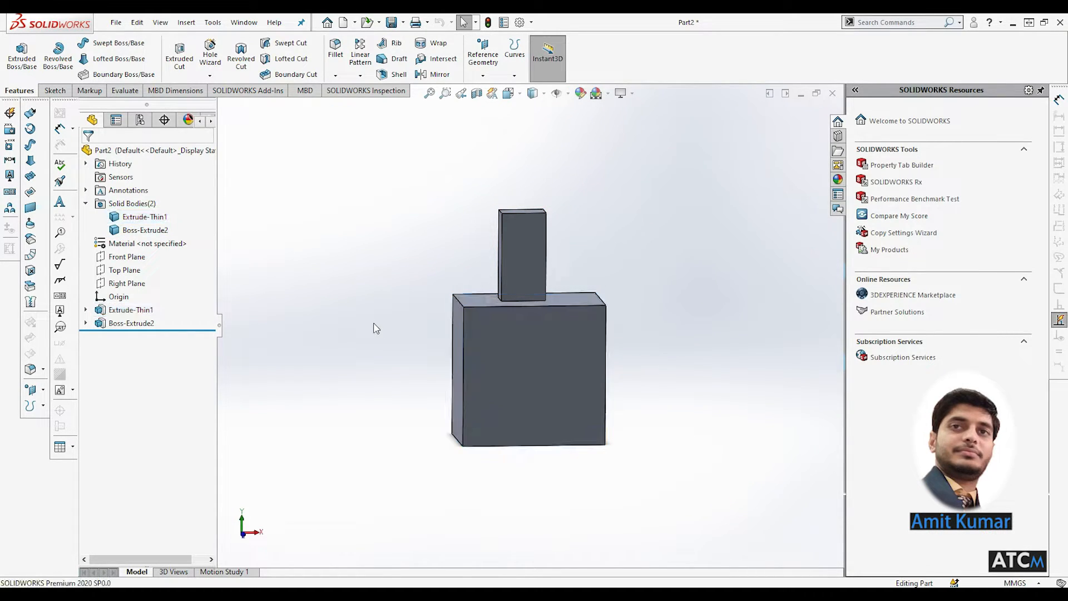
click(515, 246)
scroll(523, 241, down, 5)
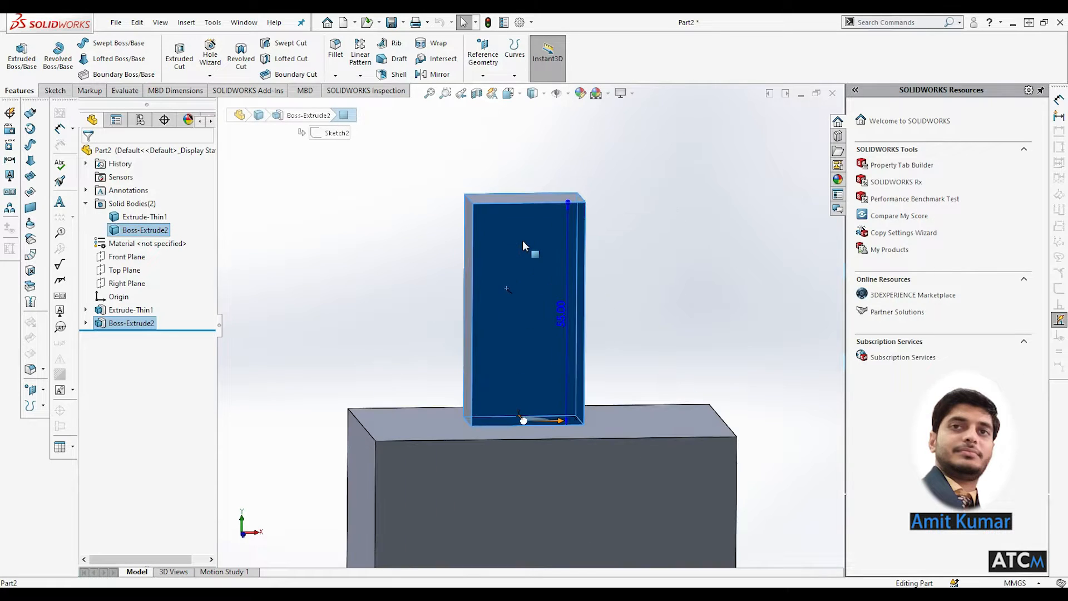
scroll(601, 233, up, 5)
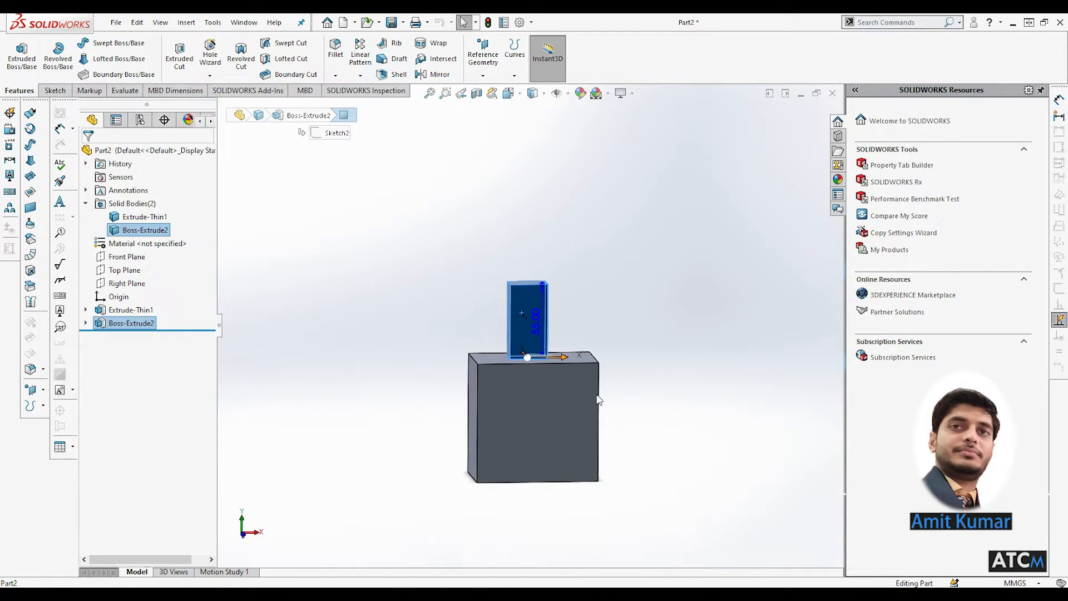
click(582, 443)
click(247, 301)
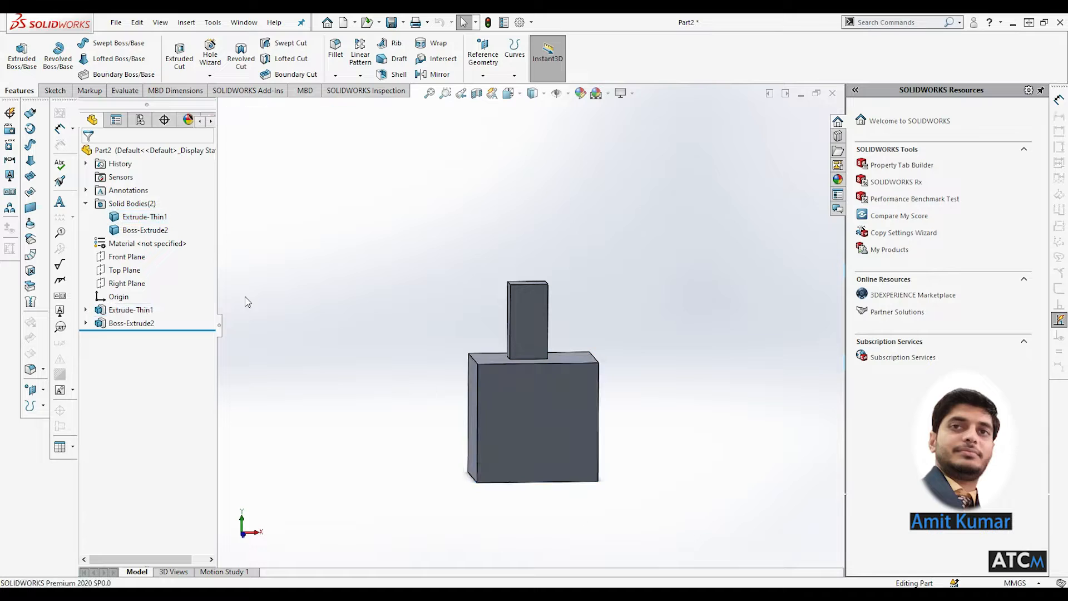
- Return to the front view and compare the bodies by selecting the front faces of the boss and block
click(508, 93)
click(440, 425)
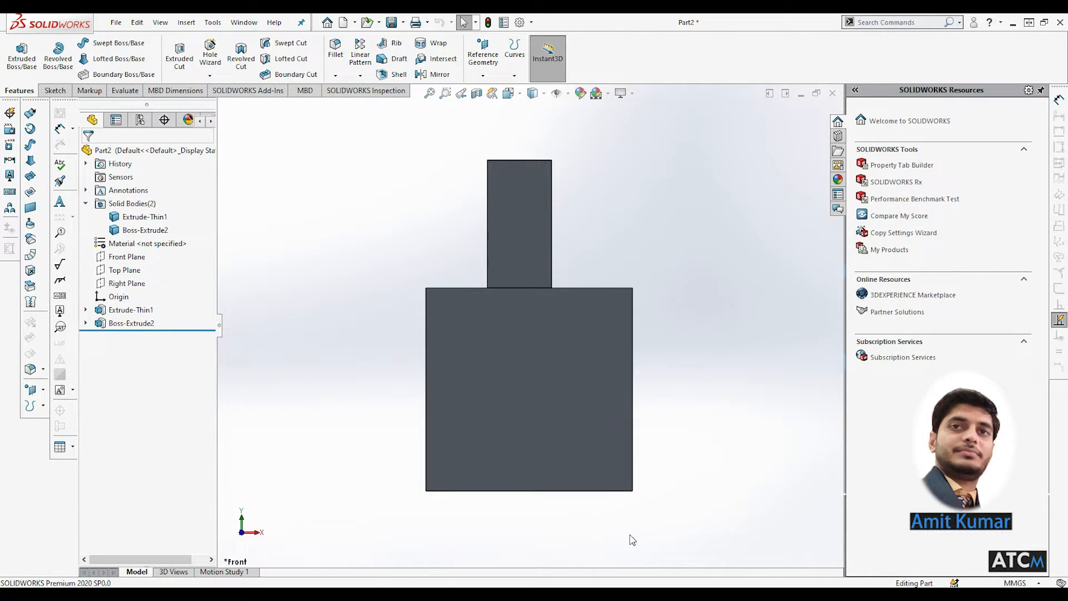
click(516, 246)
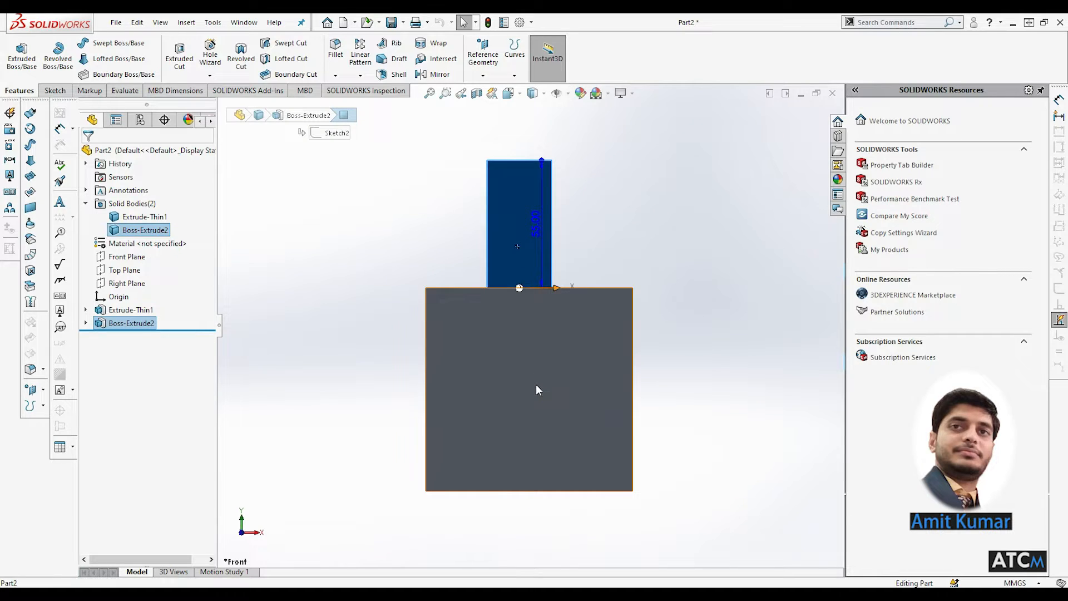
click(537, 389)
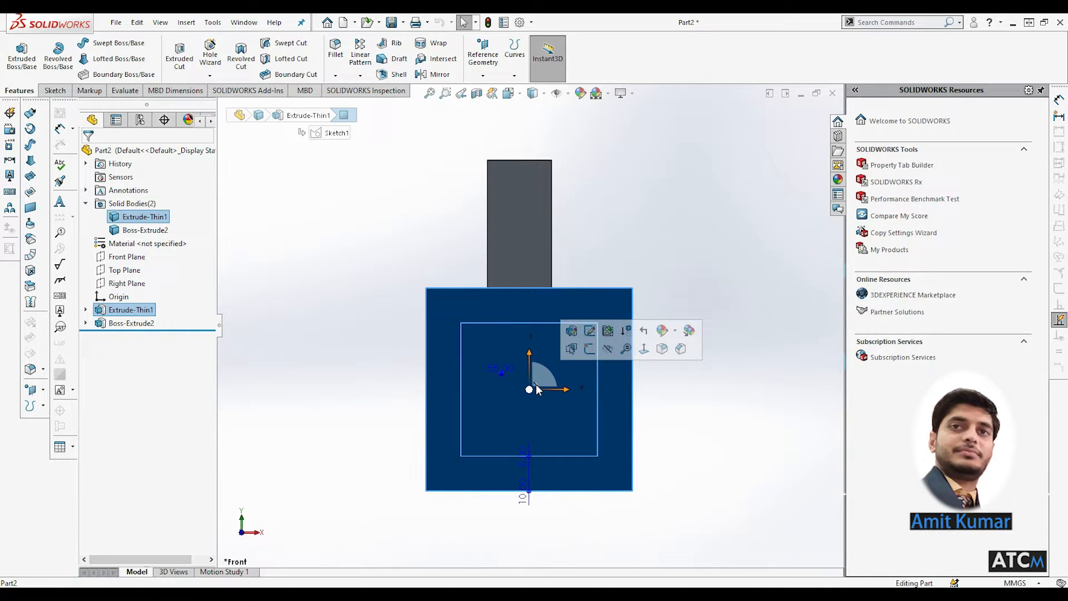
click(338, 273)
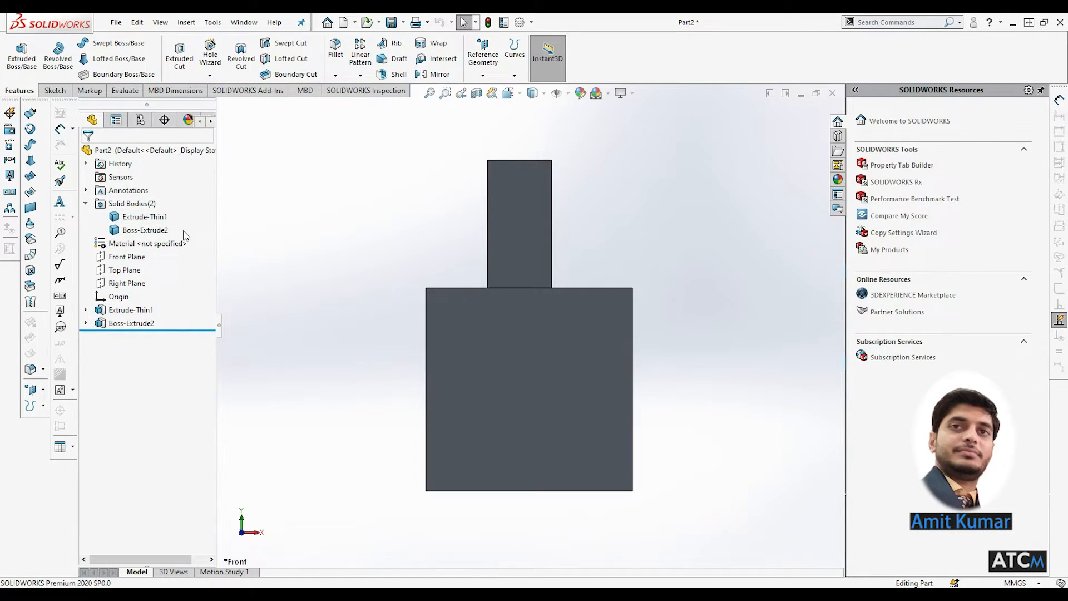
- Apply the DIN aluminum alloy 3.0205 (EN-AW 1200) to the block's body and expand that body to check its material
click(158, 218)
click(262, 251)
click(161, 220)
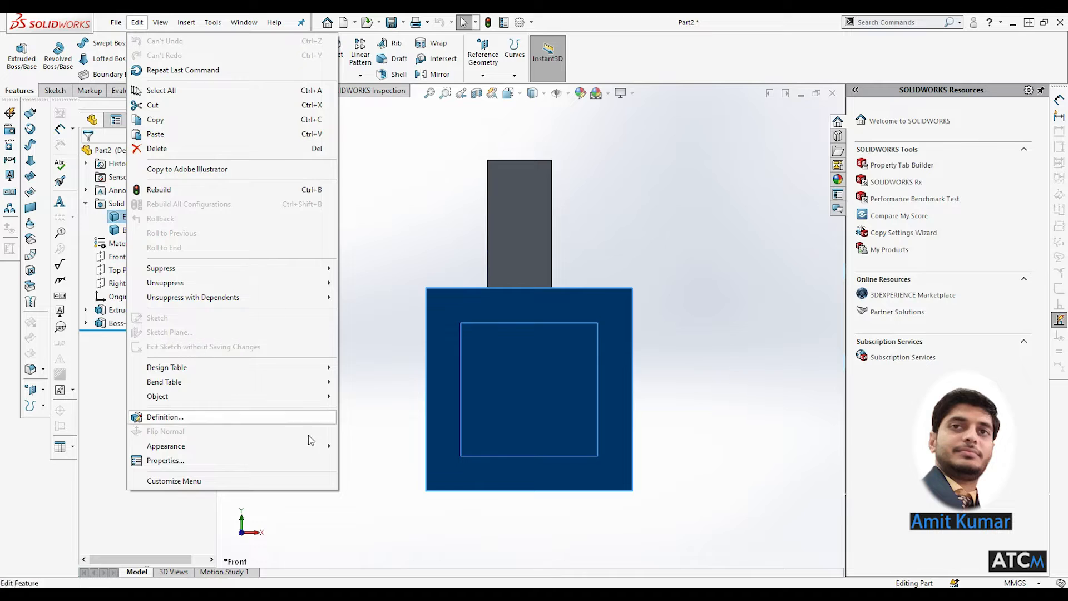
mouse_move(319, 447)
click(372, 462)
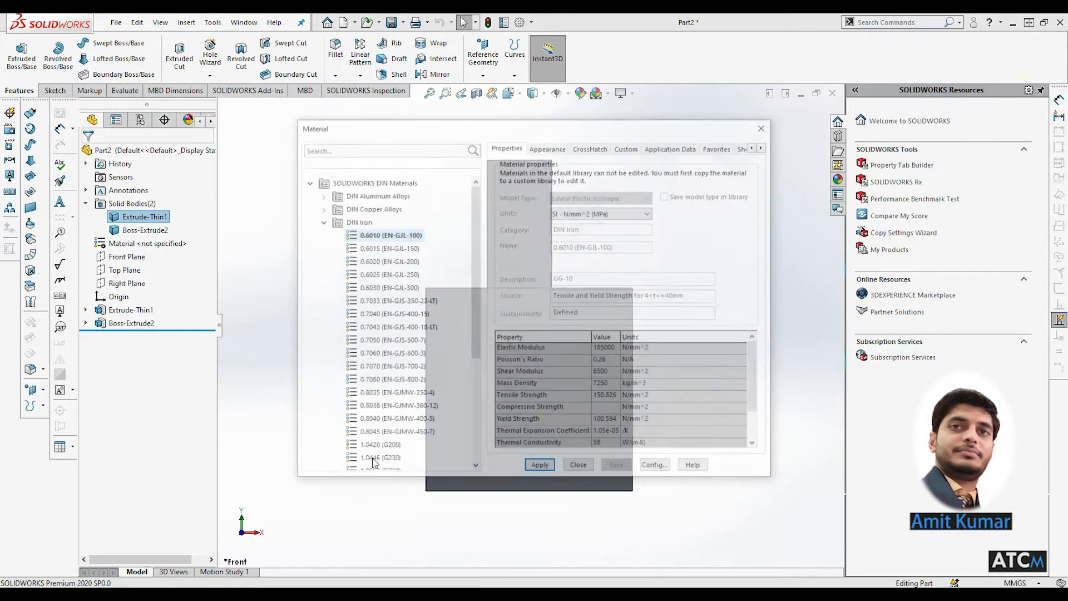
click(322, 221)
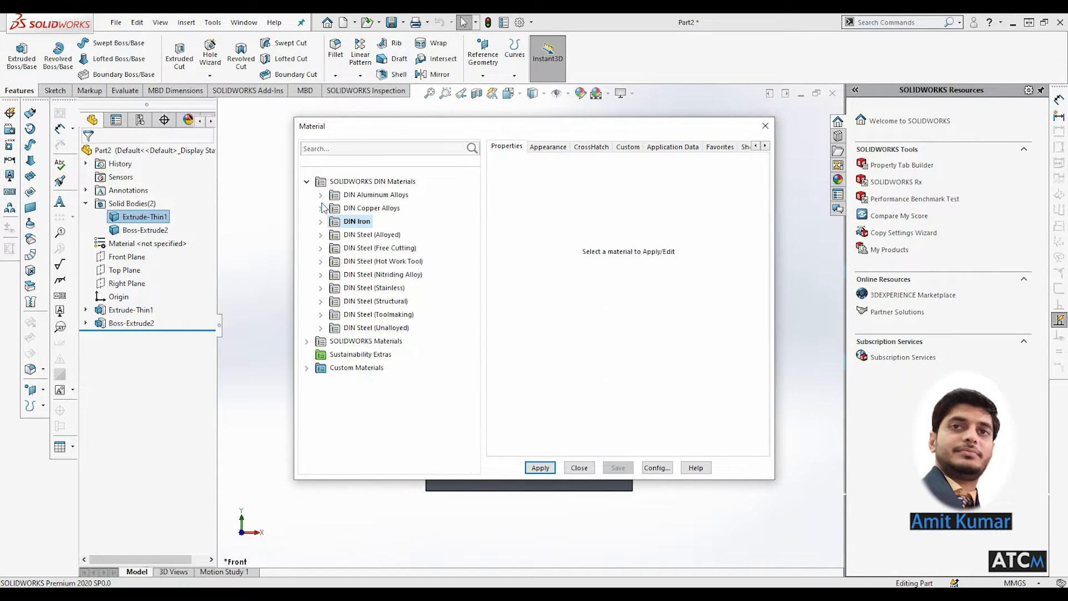
click(321, 196)
click(389, 195)
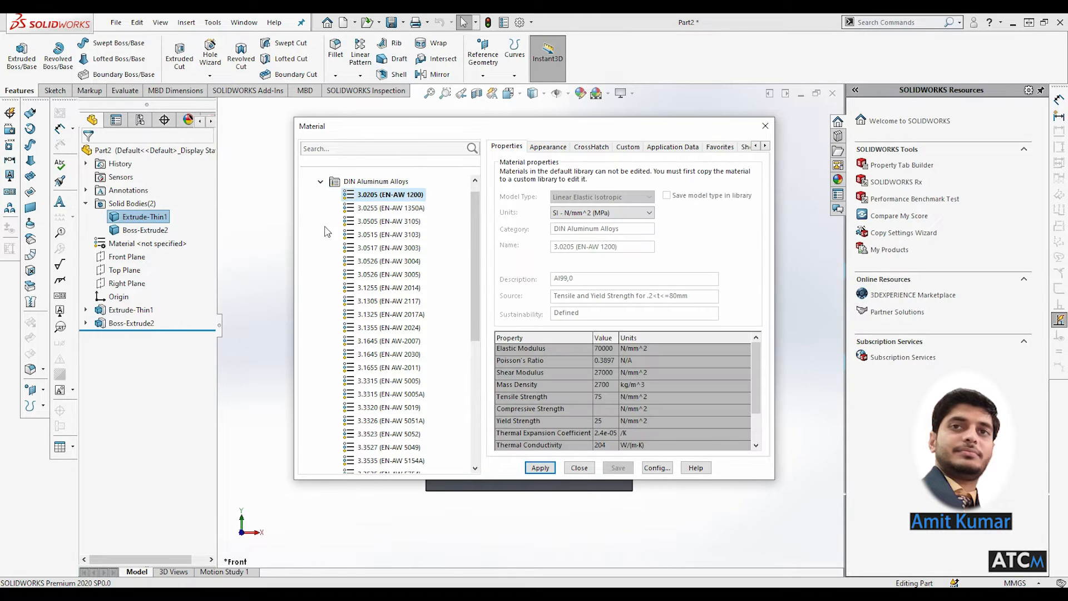
click(548, 469)
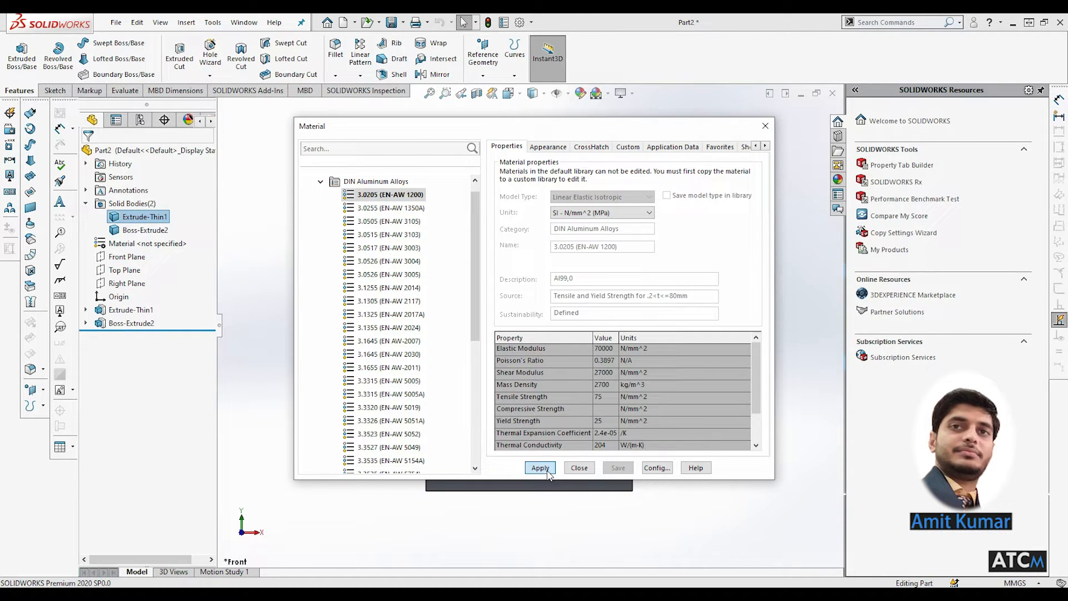
click(579, 467)
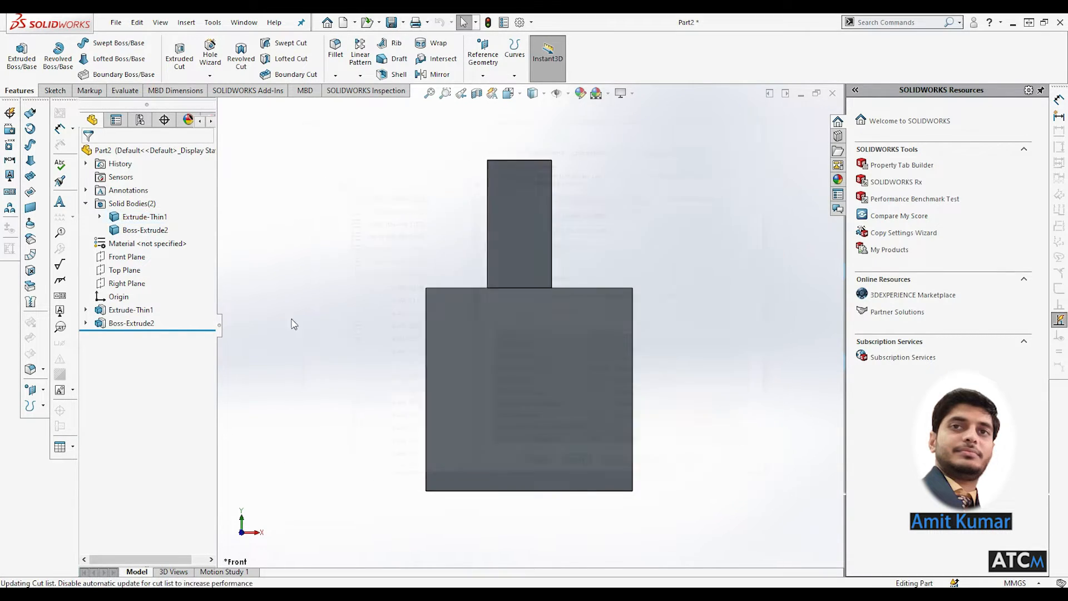
click(100, 217)
click(161, 230)
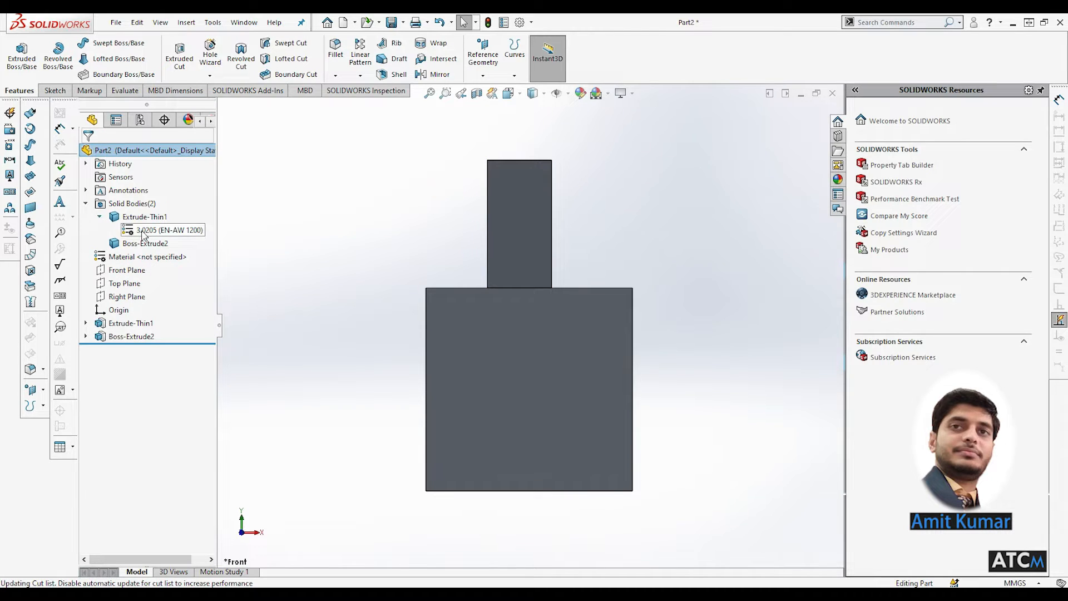
- Apply the DIN aluminum alloy 3.0255 (EN-AW 1350A) to the upper boss's body and expand that body to check its material
click(144, 244)
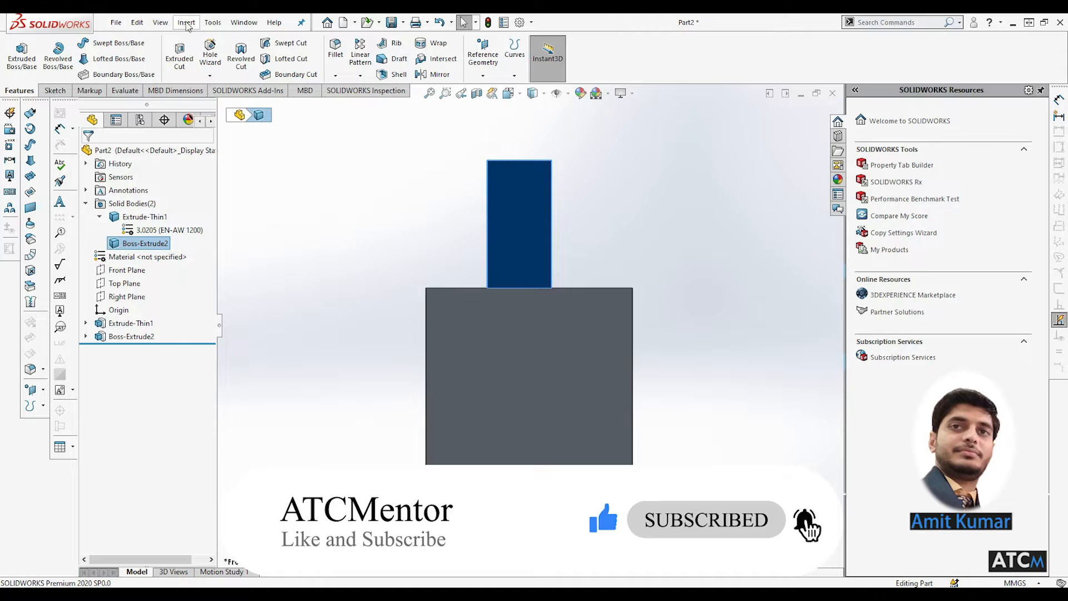
click(146, 23)
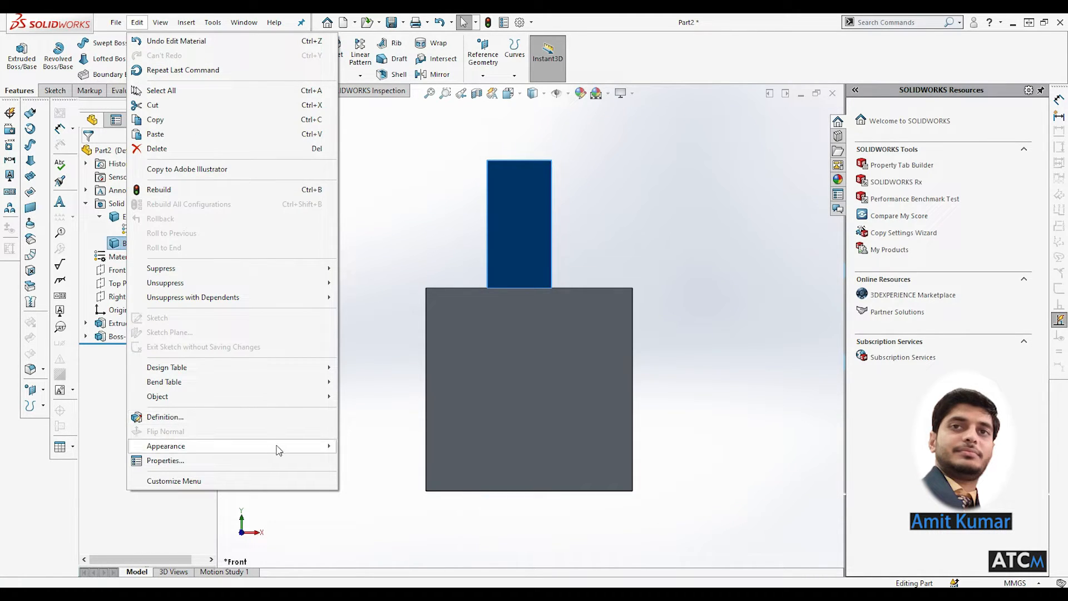
mouse_move(274, 446)
click(382, 463)
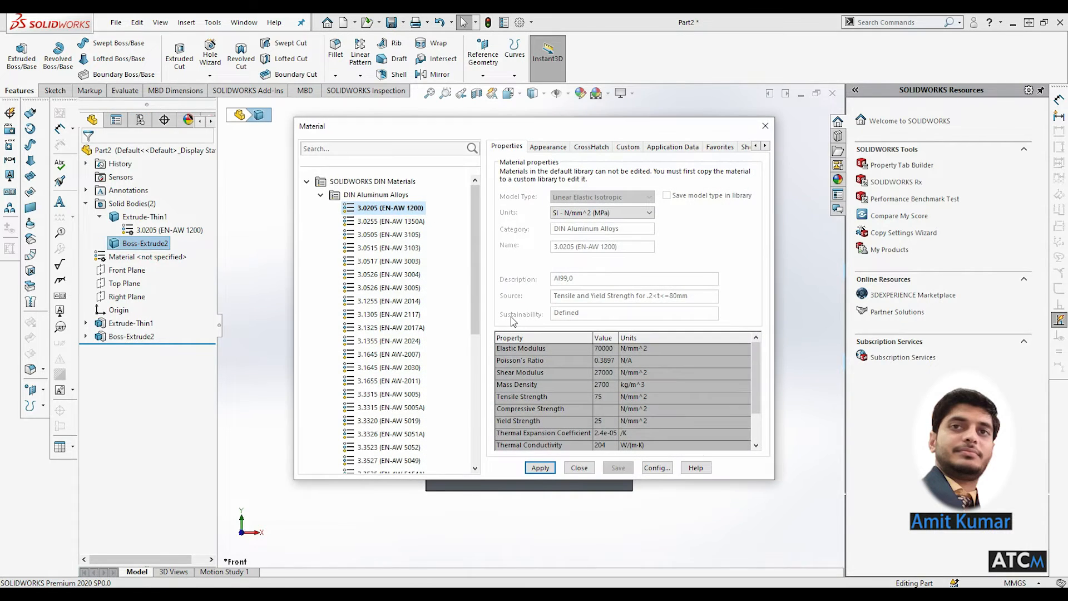
click(390, 222)
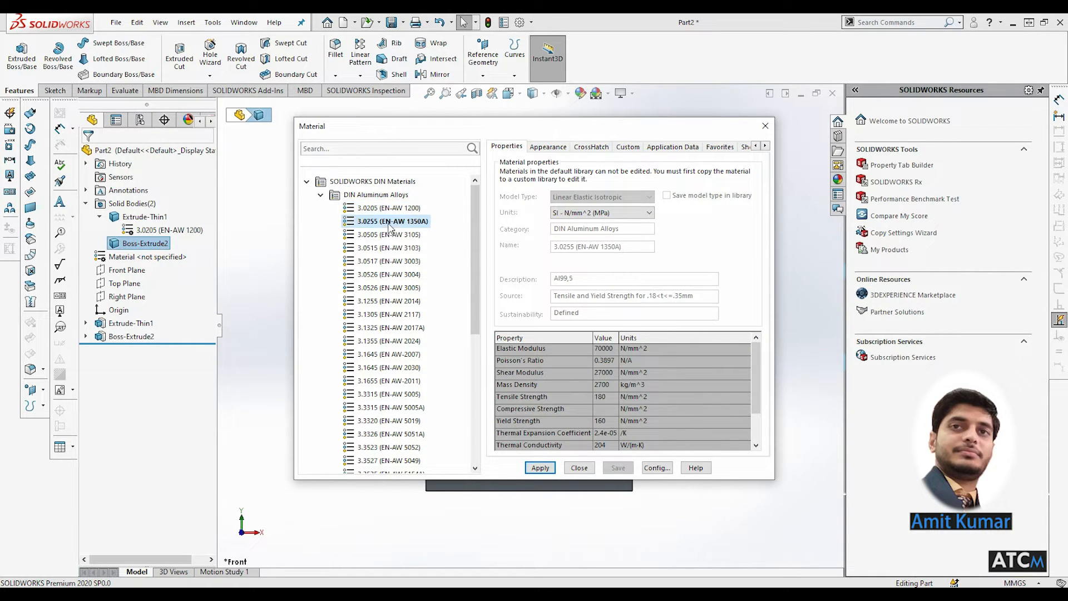
click(540, 468)
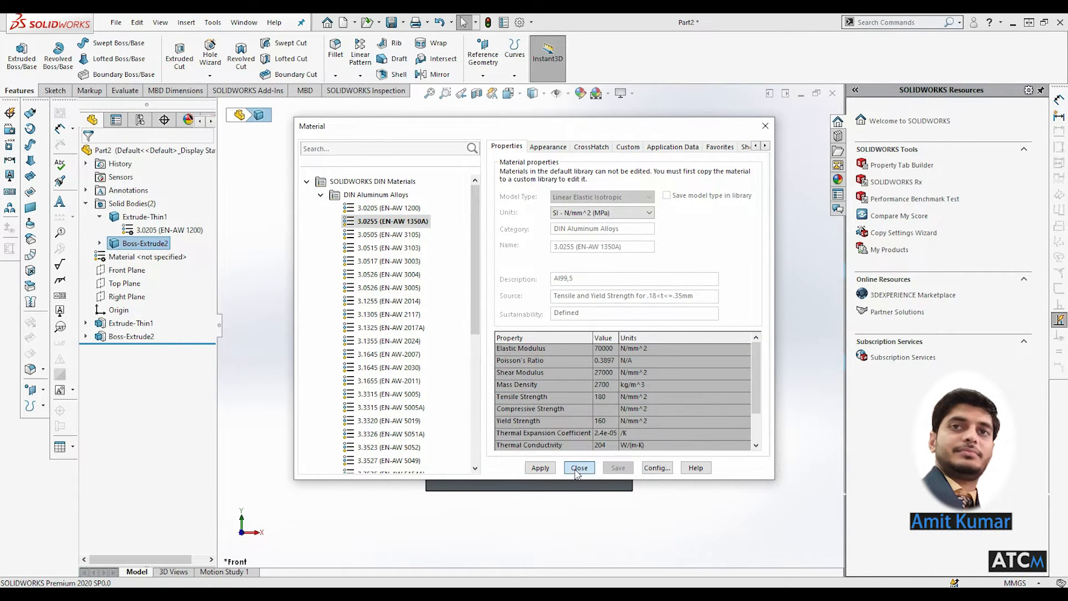
click(579, 468)
click(99, 244)
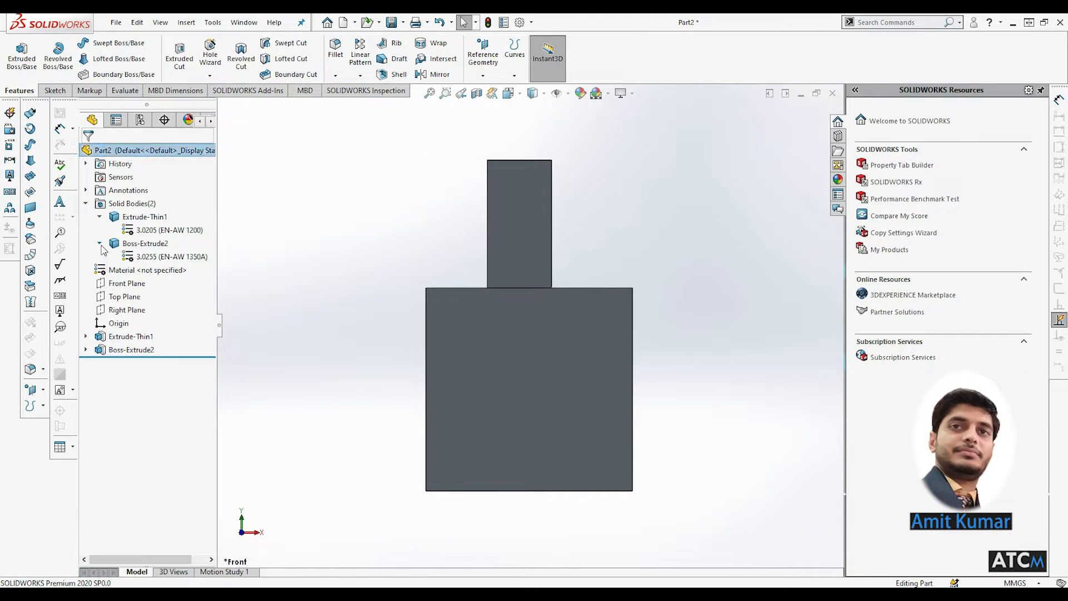
click(161, 230)
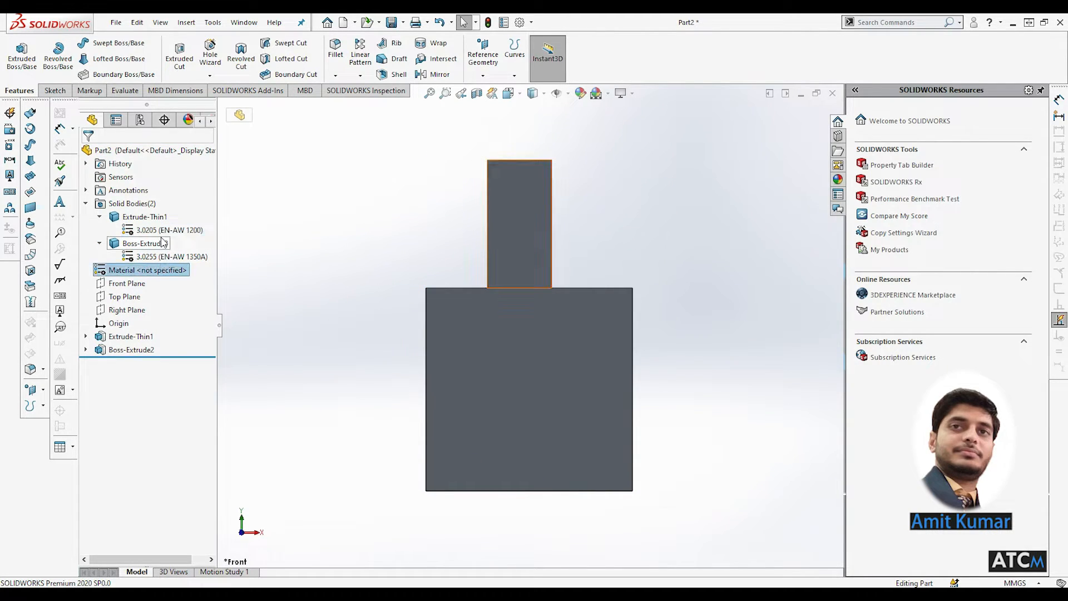
click(305, 257)
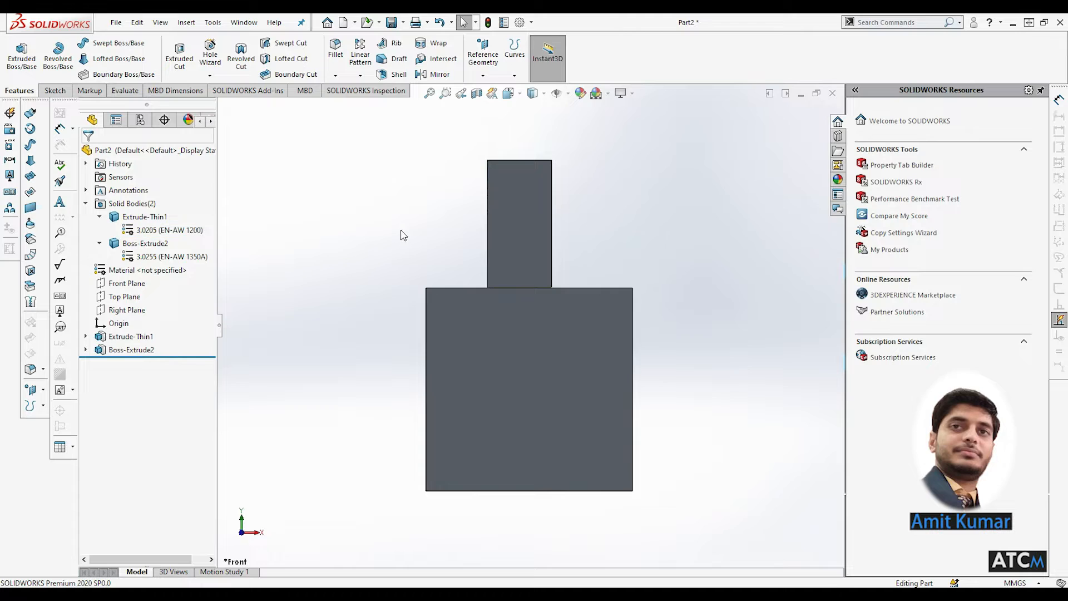
- Examine the lower block and upper boss as separate bodies from an angled view, ending in the front view
middle_drag(402, 234, 427, 246)
key(z)
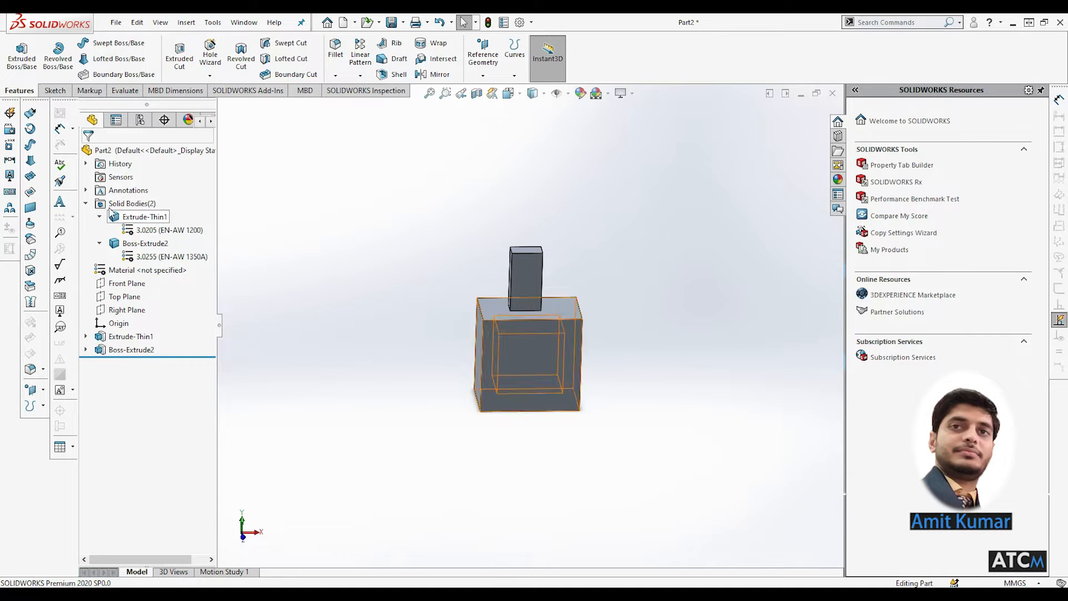
click(480, 318)
click(426, 381)
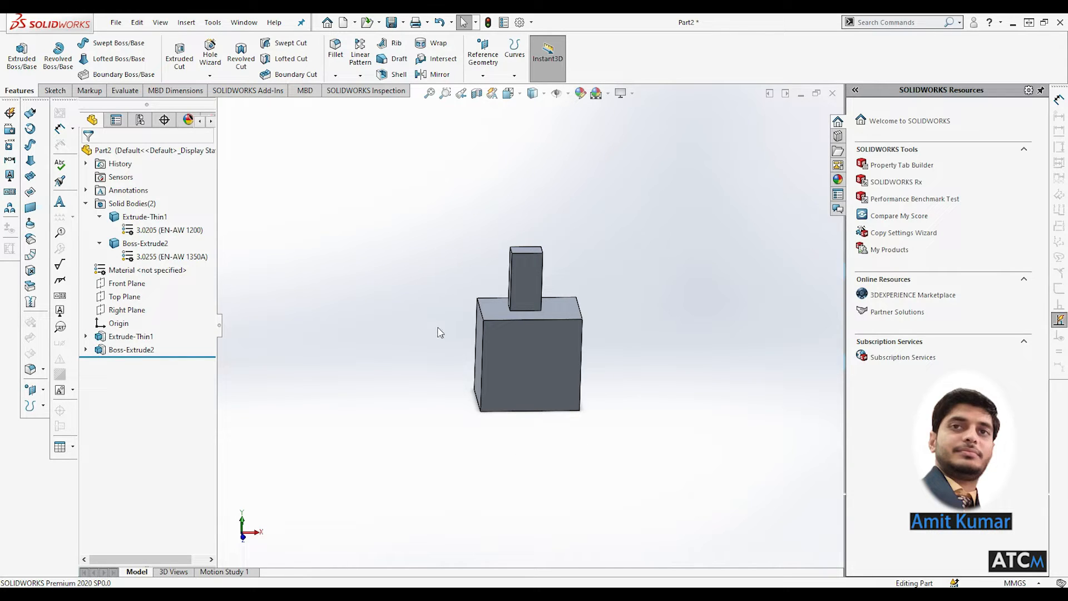
click(511, 94)
click(505, 411)
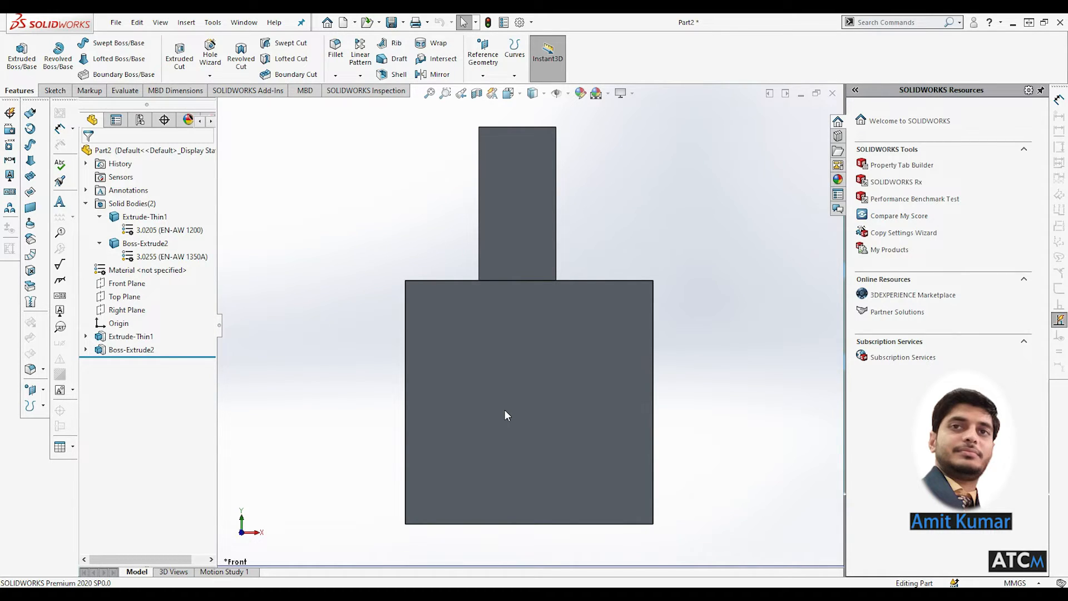
- Convert the lower block's body to a mesh body using advanced refinement, a maximum distance deviation of 0.06424424 mm and a fine maximum element size
middle_drag(387, 227, 532, 214)
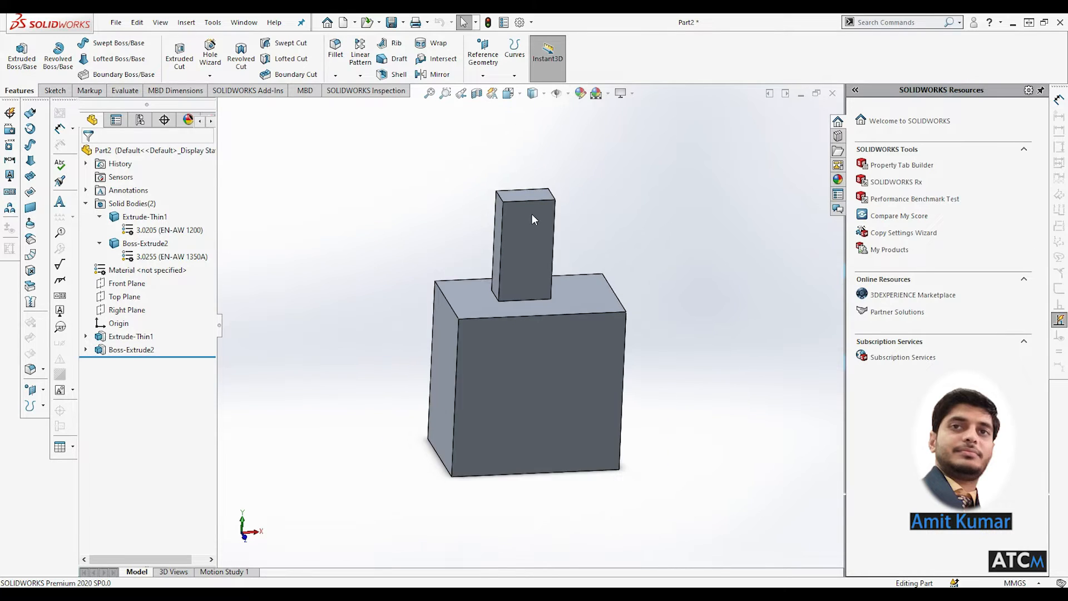
scroll(491, 194, down, 2)
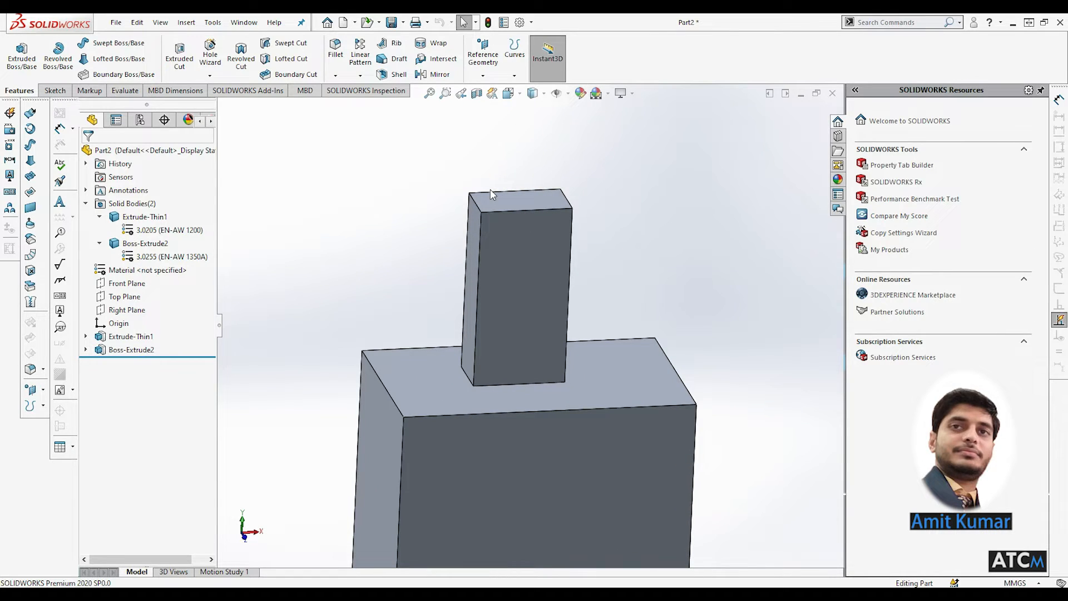
click(165, 218)
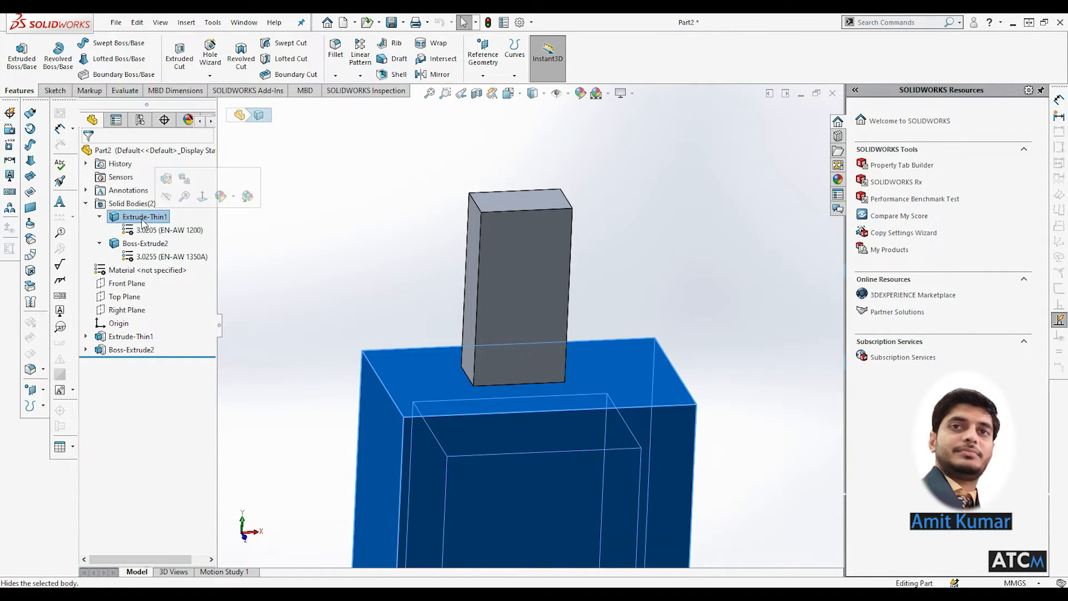
click(183, 179)
scroll(636, 458, up, 3)
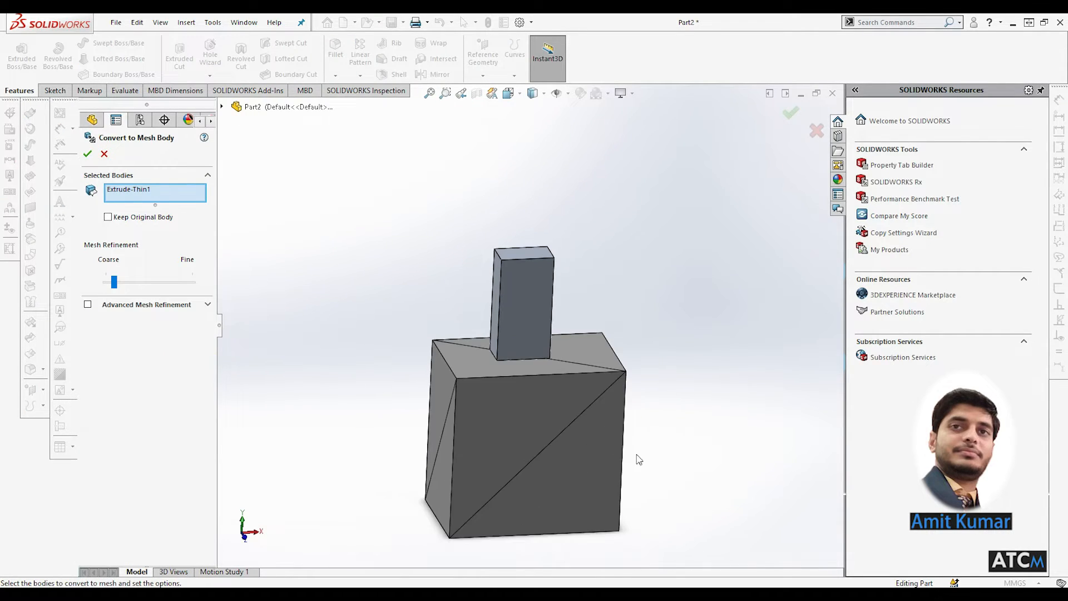
click(88, 304)
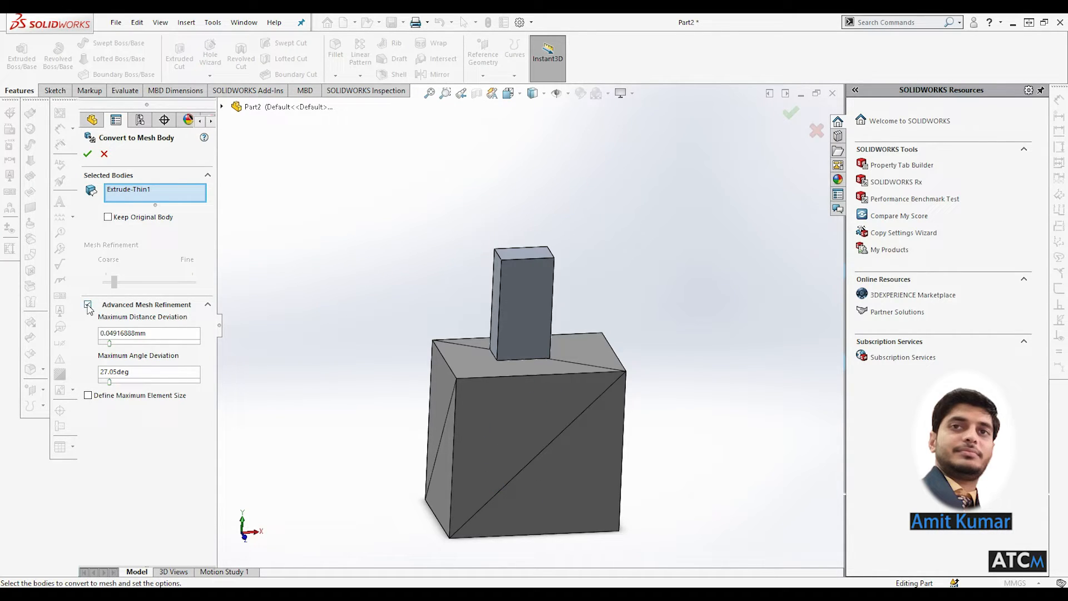
drag(109, 343, 106, 343)
click(88, 395)
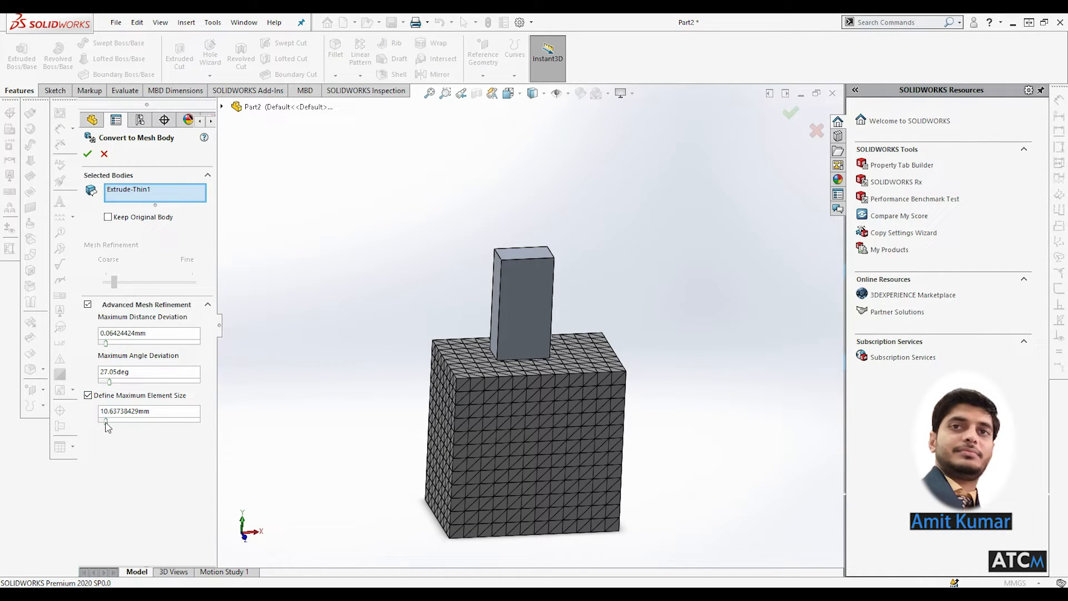
drag(107, 424, 130, 428)
click(88, 155)
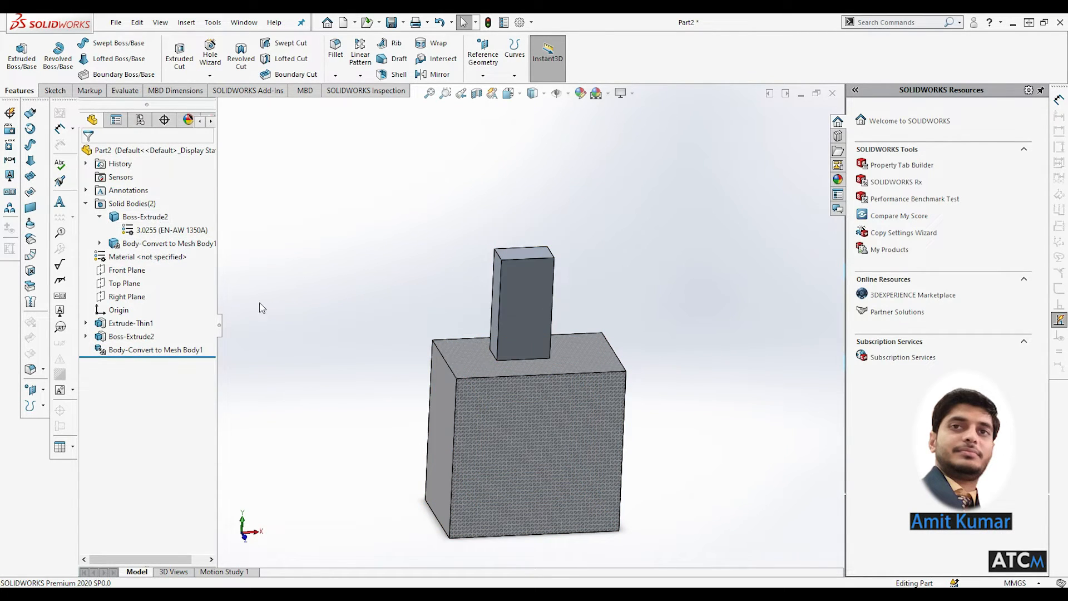
- Convert the upper boss's body to a mesh body using advanced refinement and a maximum element size of 21.21126015 mm
click(145, 216)
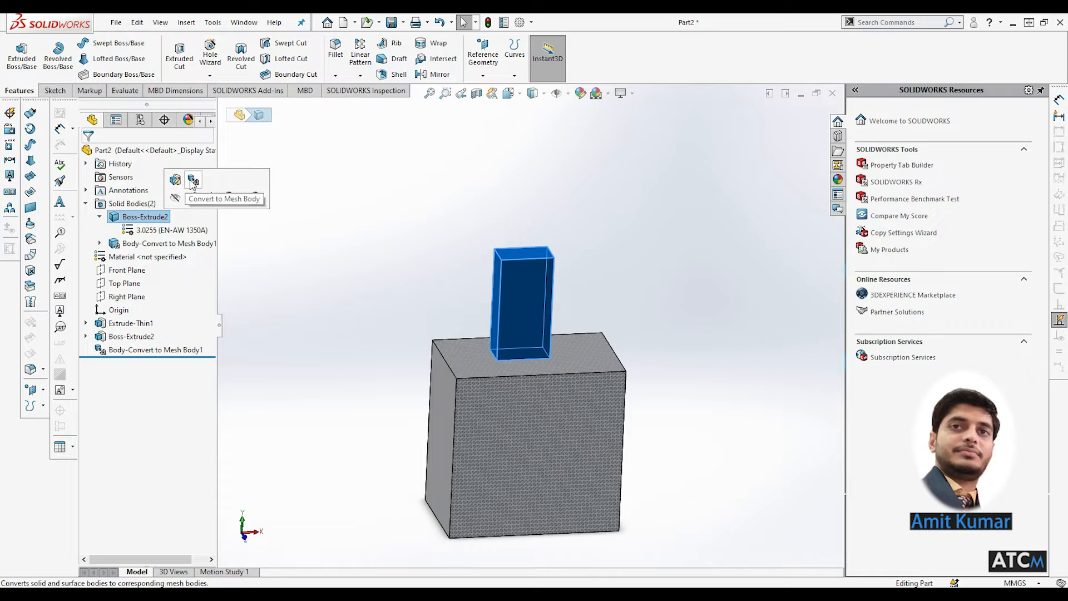
click(193, 181)
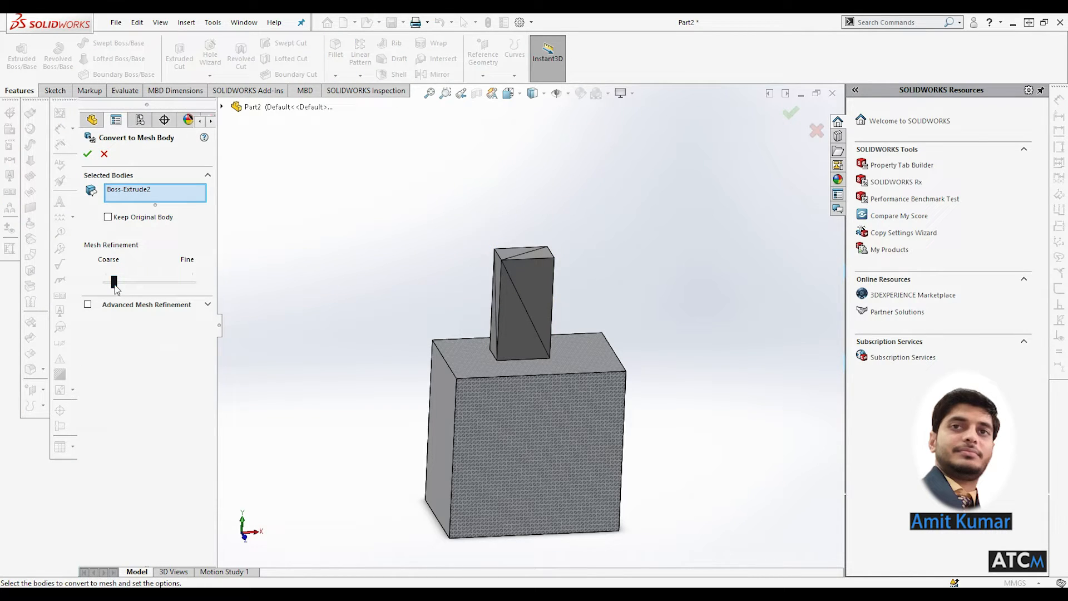
click(87, 304)
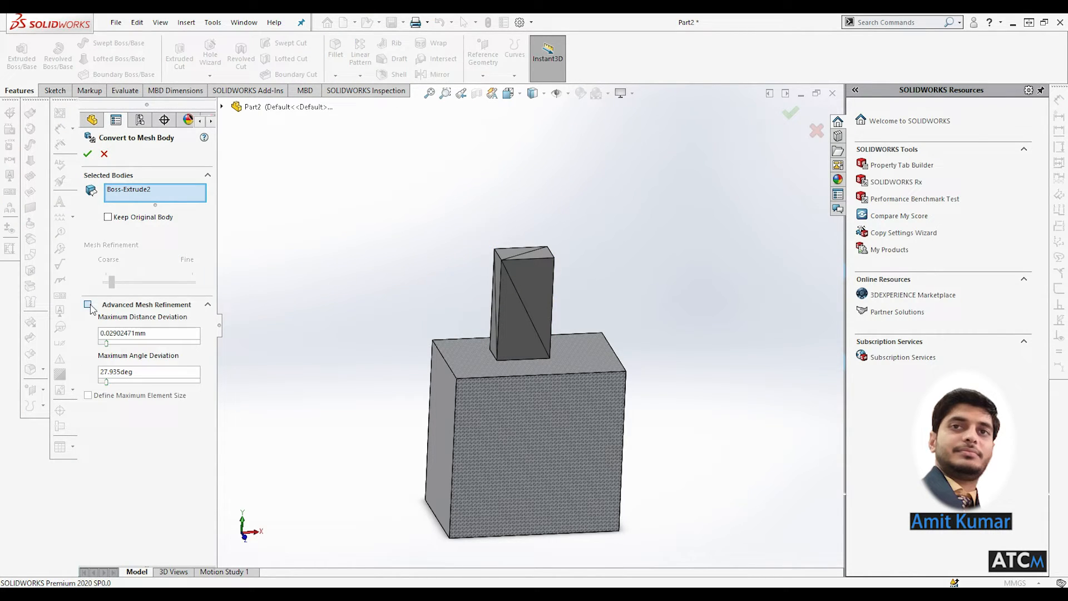
click(88, 395)
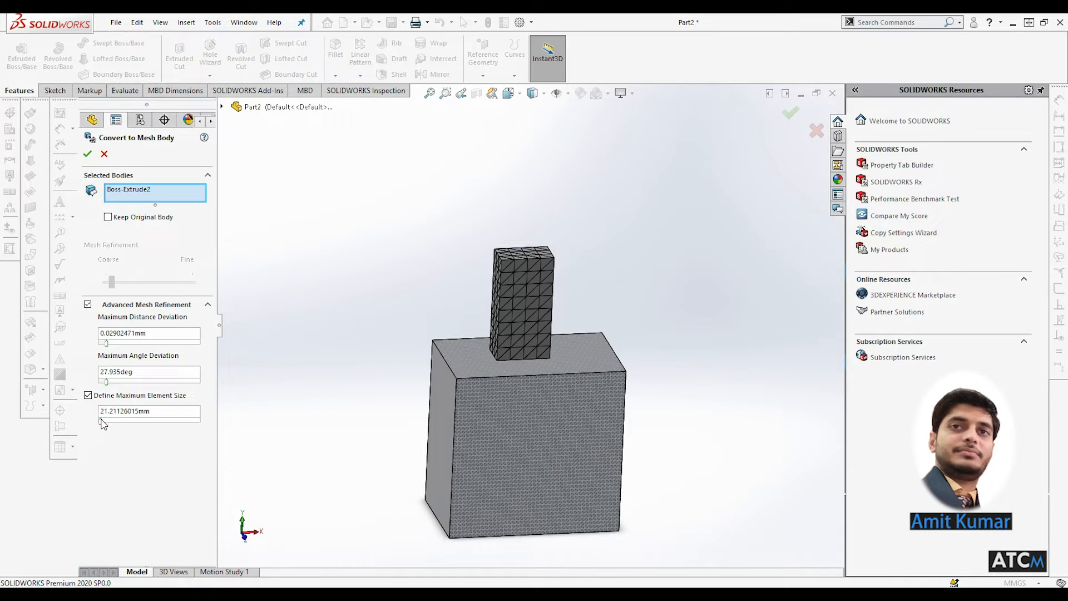
click(88, 153)
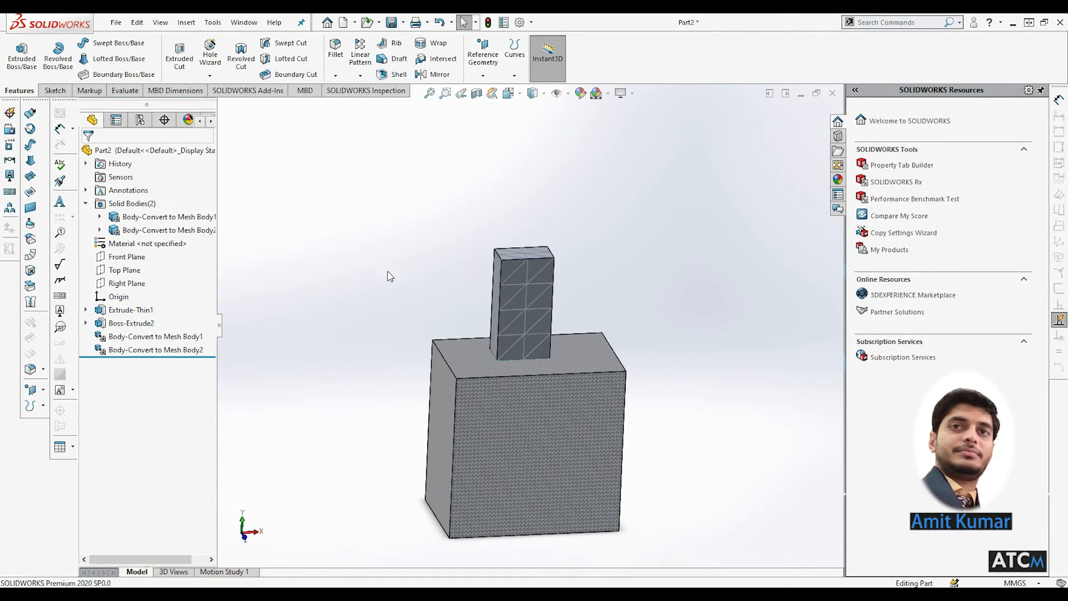
- Examine the mesh facets on the block's front and upper faces near their shared corner, selecting the front face once
scroll(573, 372, down, 2)
mouse_move(573, 368)
middle_down()
mouse_move(545, 313)
mouse_move(559, 364)
middle_up()
scroll(445, 382, down, 8)
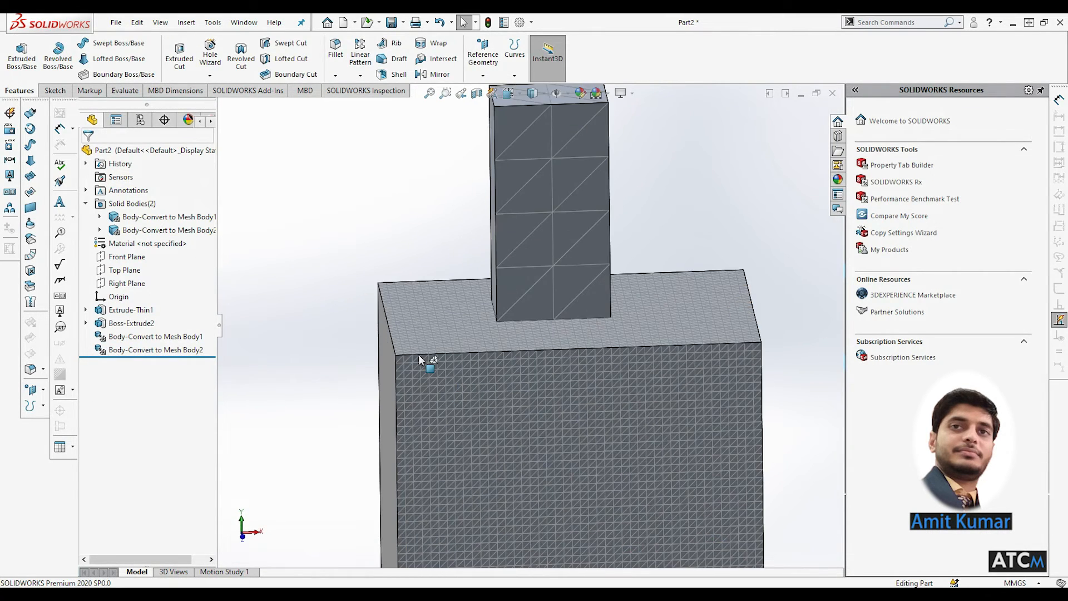
middle_drag(457, 346, 439, 318)
scroll(439, 318, up, 4)
scroll(426, 307, down, 7)
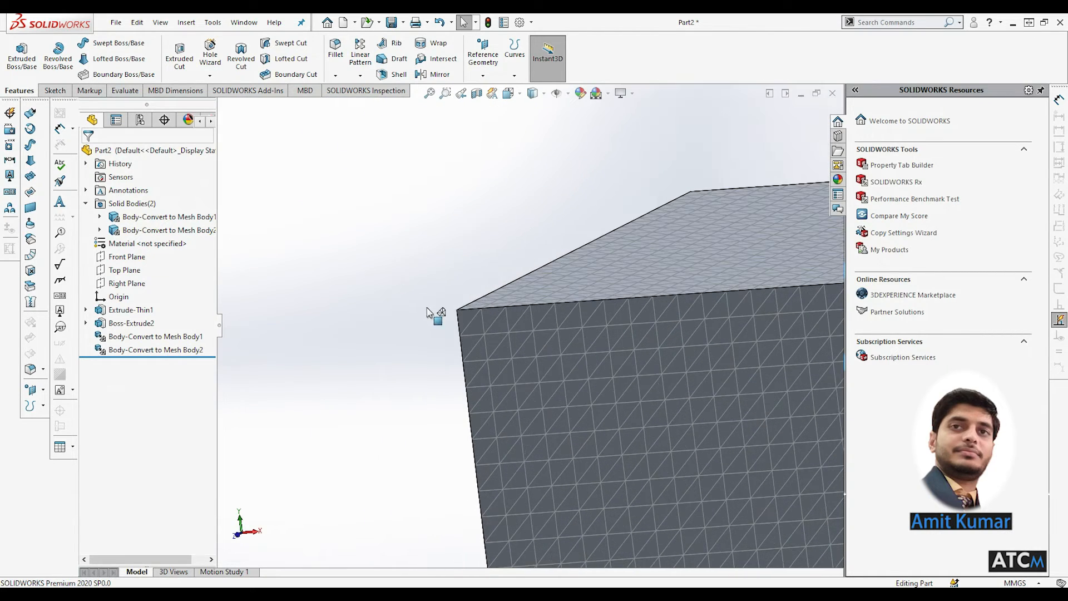
click(532, 318)
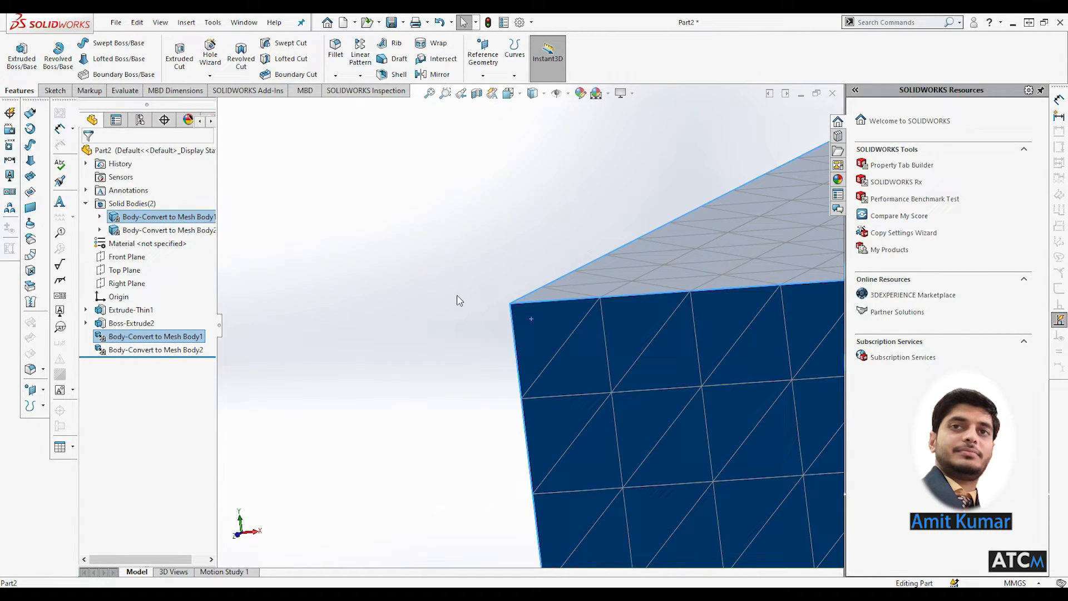
click(465, 291)
scroll(542, 330, up, 2)
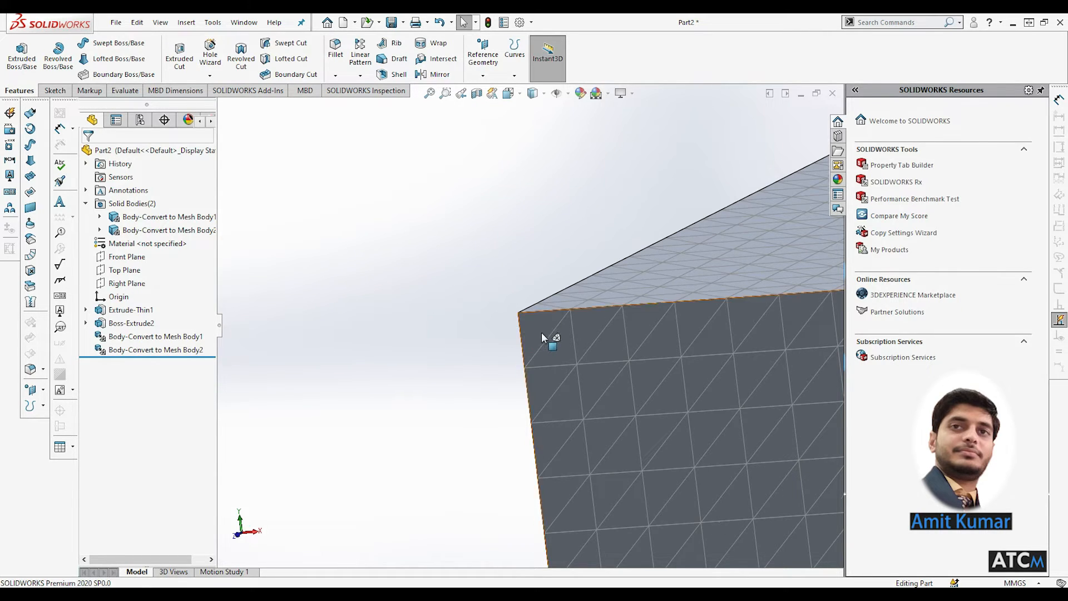
middle_drag(542, 332, 533, 311)
scroll(628, 221, down, 6)
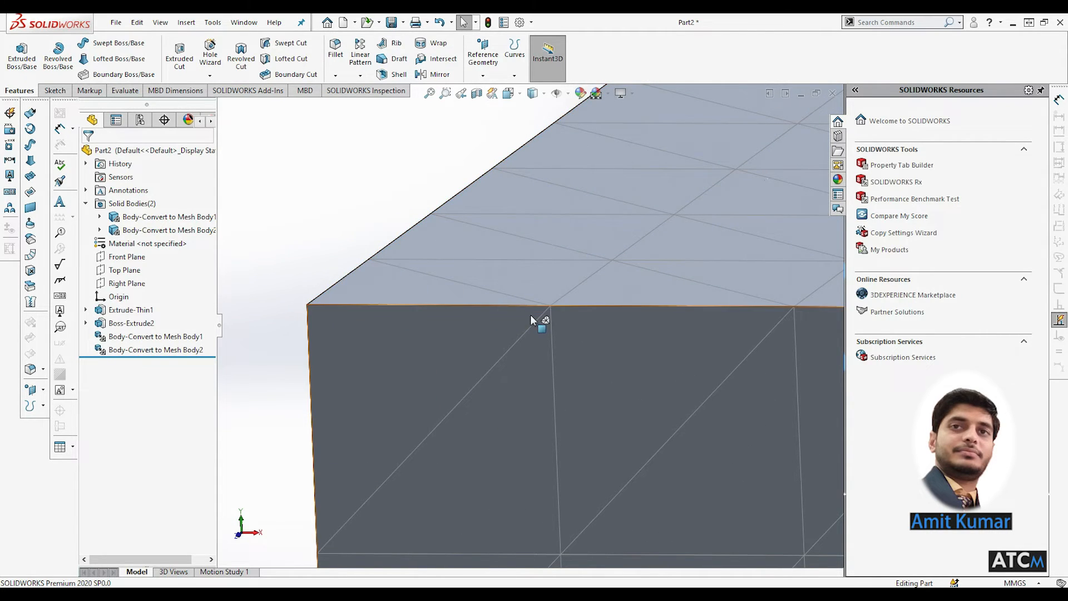
scroll(534, 390, up, 5)
scroll(640, 256, up, 6)
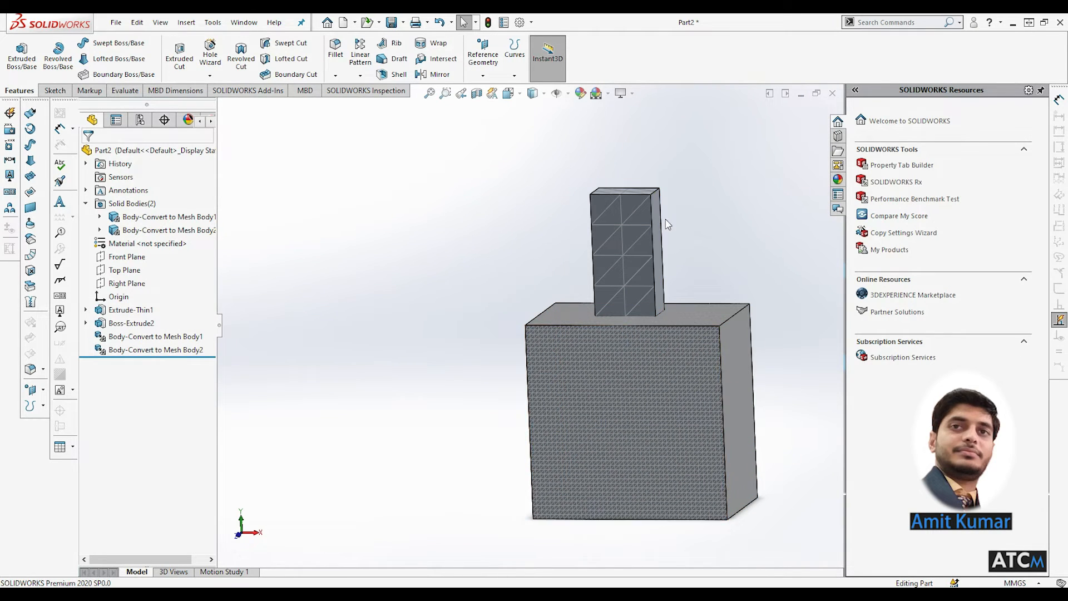
- Inspect the boss's mesh facets up close and compare them with the block's mesh from several angles, selecting the boss's mesh body
scroll(667, 223, down, 5)
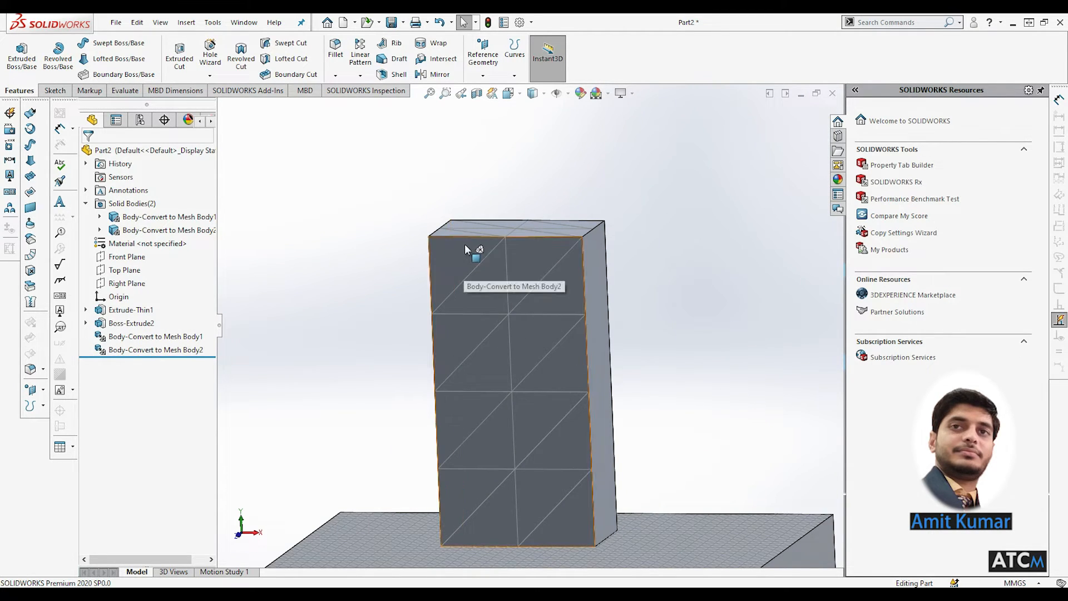
scroll(601, 312, up, 6)
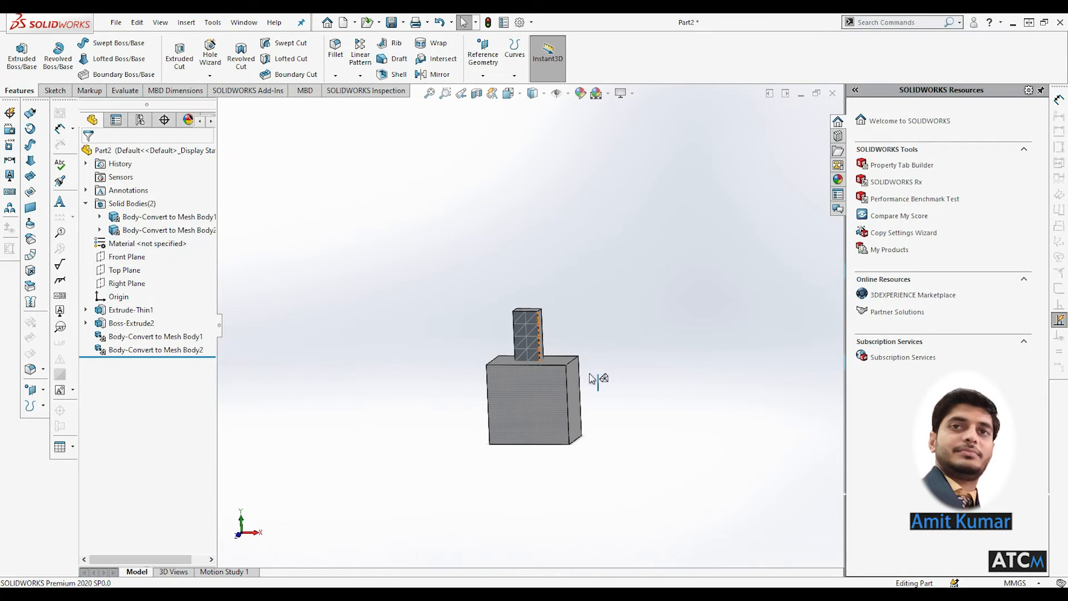
scroll(500, 328, down, 5)
middle_drag(492, 354, 458, 334)
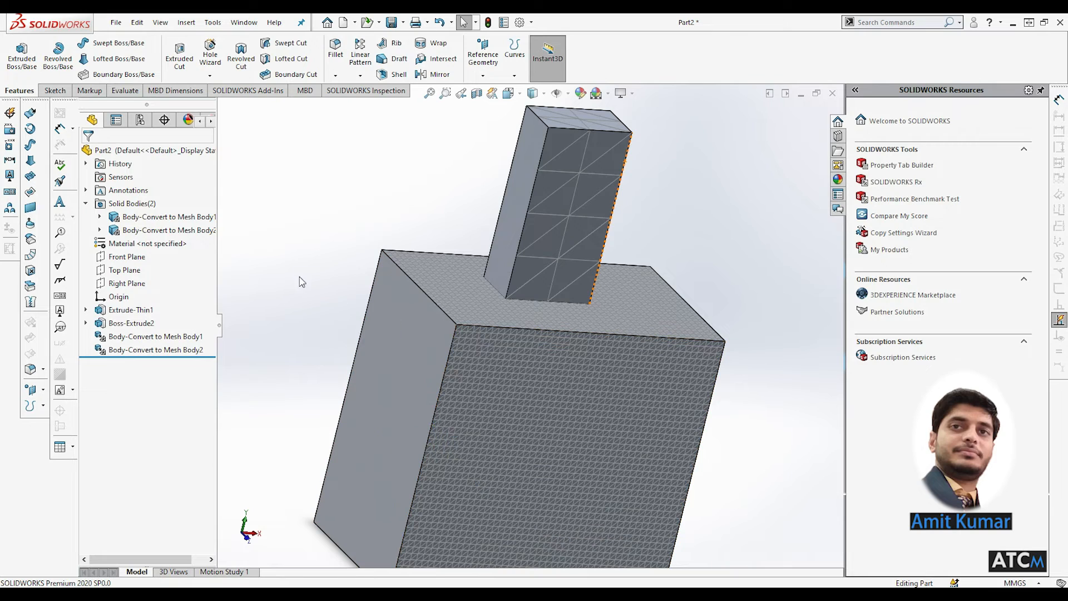
scroll(513, 414, up, 3)
middle_drag(521, 419, 498, 372)
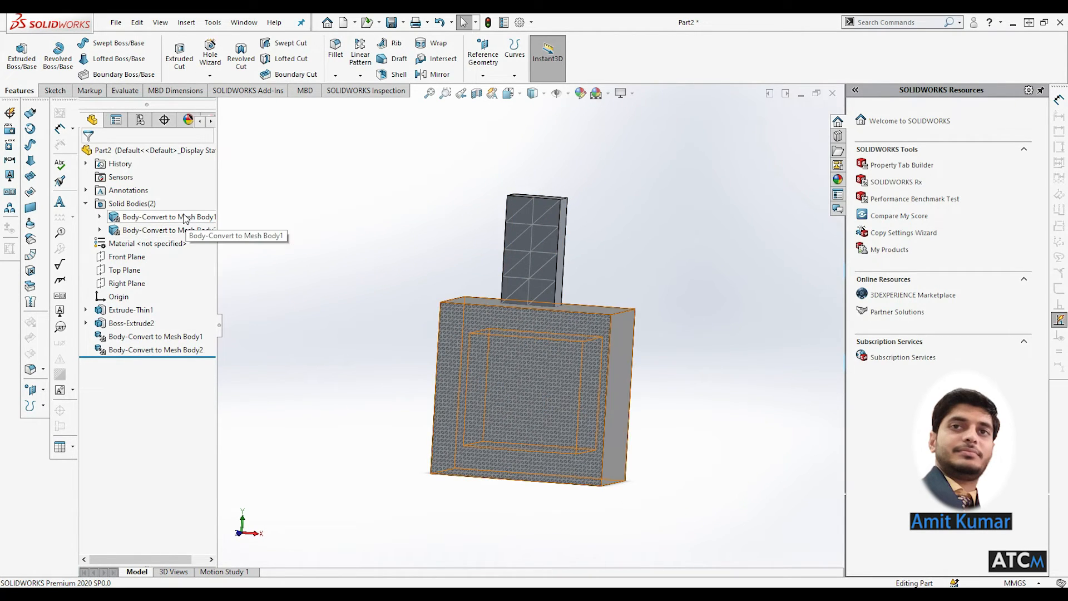
click(164, 229)
click(322, 291)
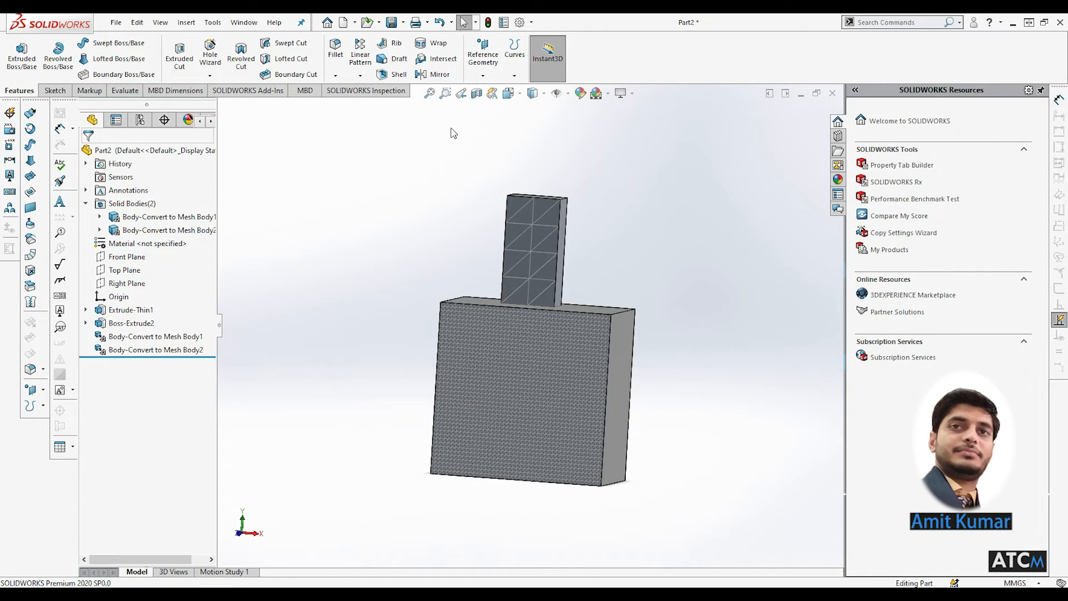
middle_drag(552, 260, 579, 329)
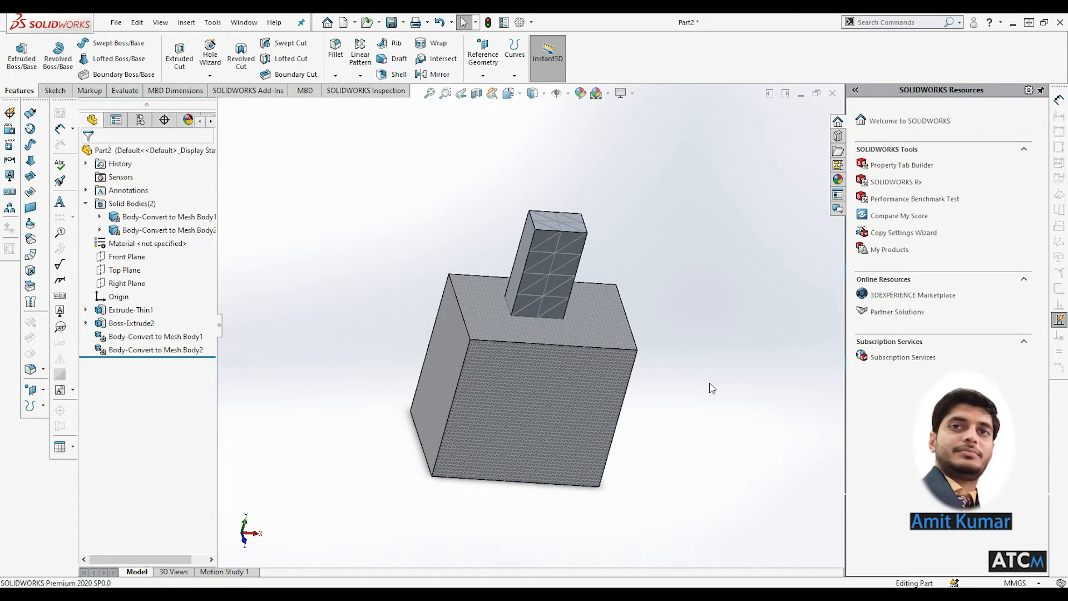
scroll(580, 391, down, 2)
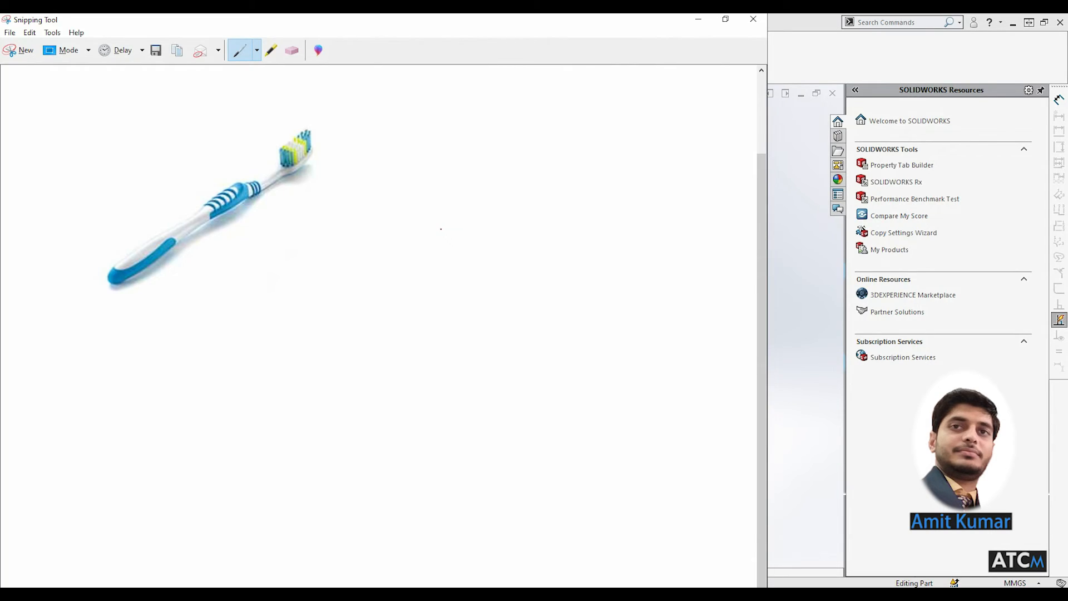
- In the Snipping Tool, reduce the window to a smaller size and mark up the toothbrush picture with red pen strokes, circling the whole brush
click(725, 19)
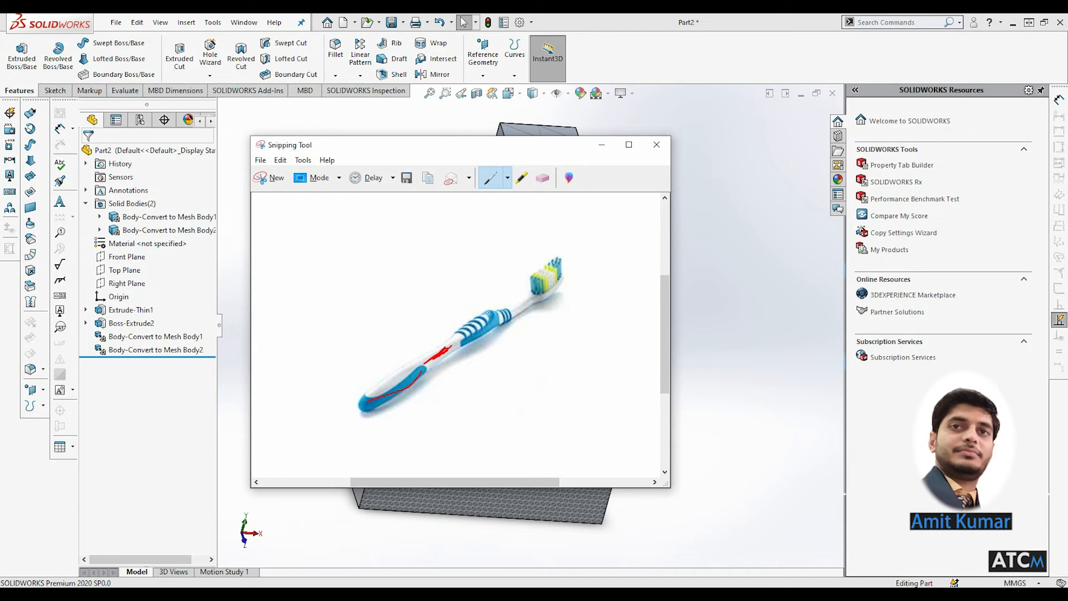
mouse_move(470, 252)
mouse_down()
mouse_move(352, 334)
mouse_move(447, 429)
mouse_move(584, 250)
mouse_move(449, 258)
mouse_up()
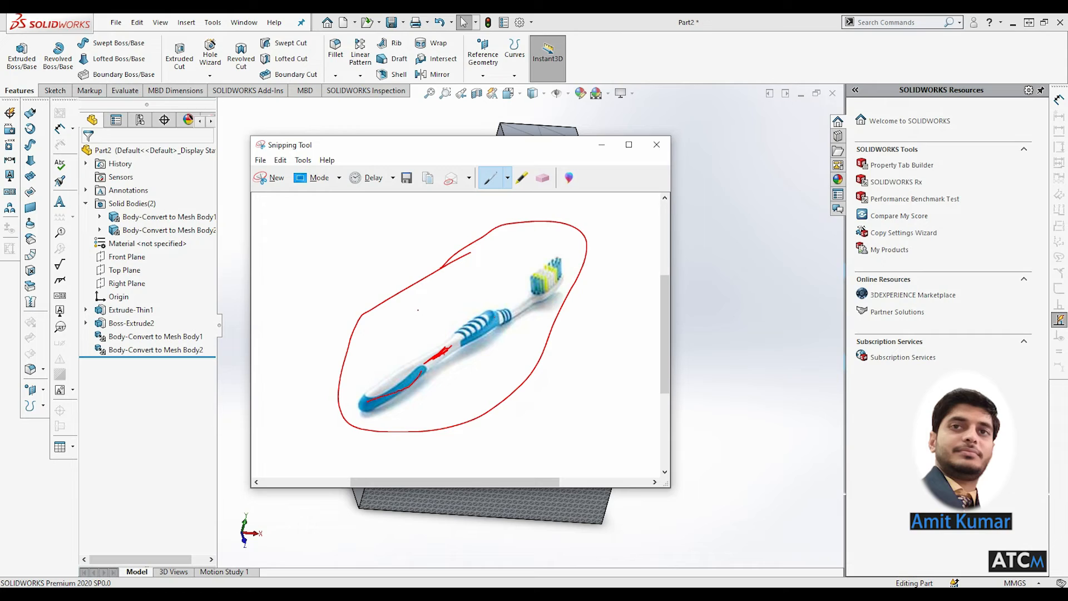
drag(523, 213, 514, 245)
drag(510, 305, 520, 283)
- Return to SOLIDWORKS, check the block's and boss's mesh bodies by selecting each in turn, and fit the model in view
click(184, 217)
click(187, 230)
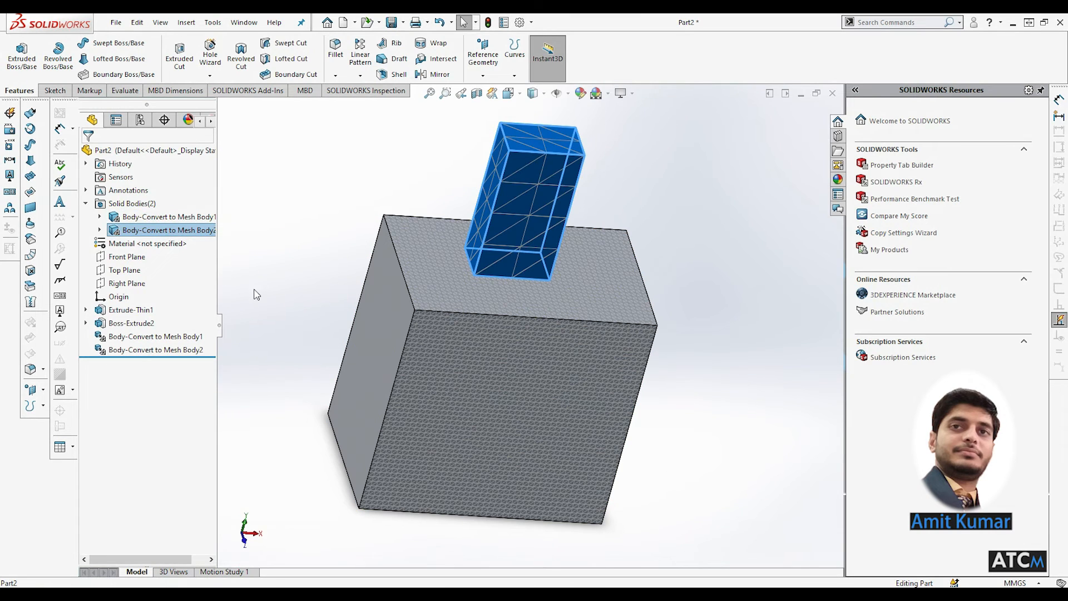
click(291, 256)
click(430, 94)
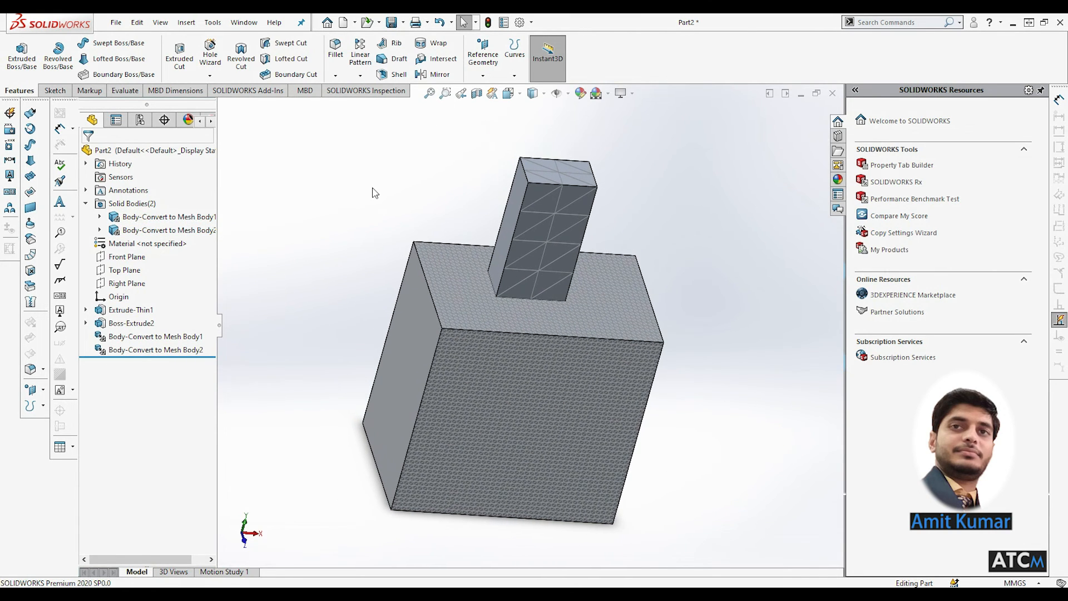